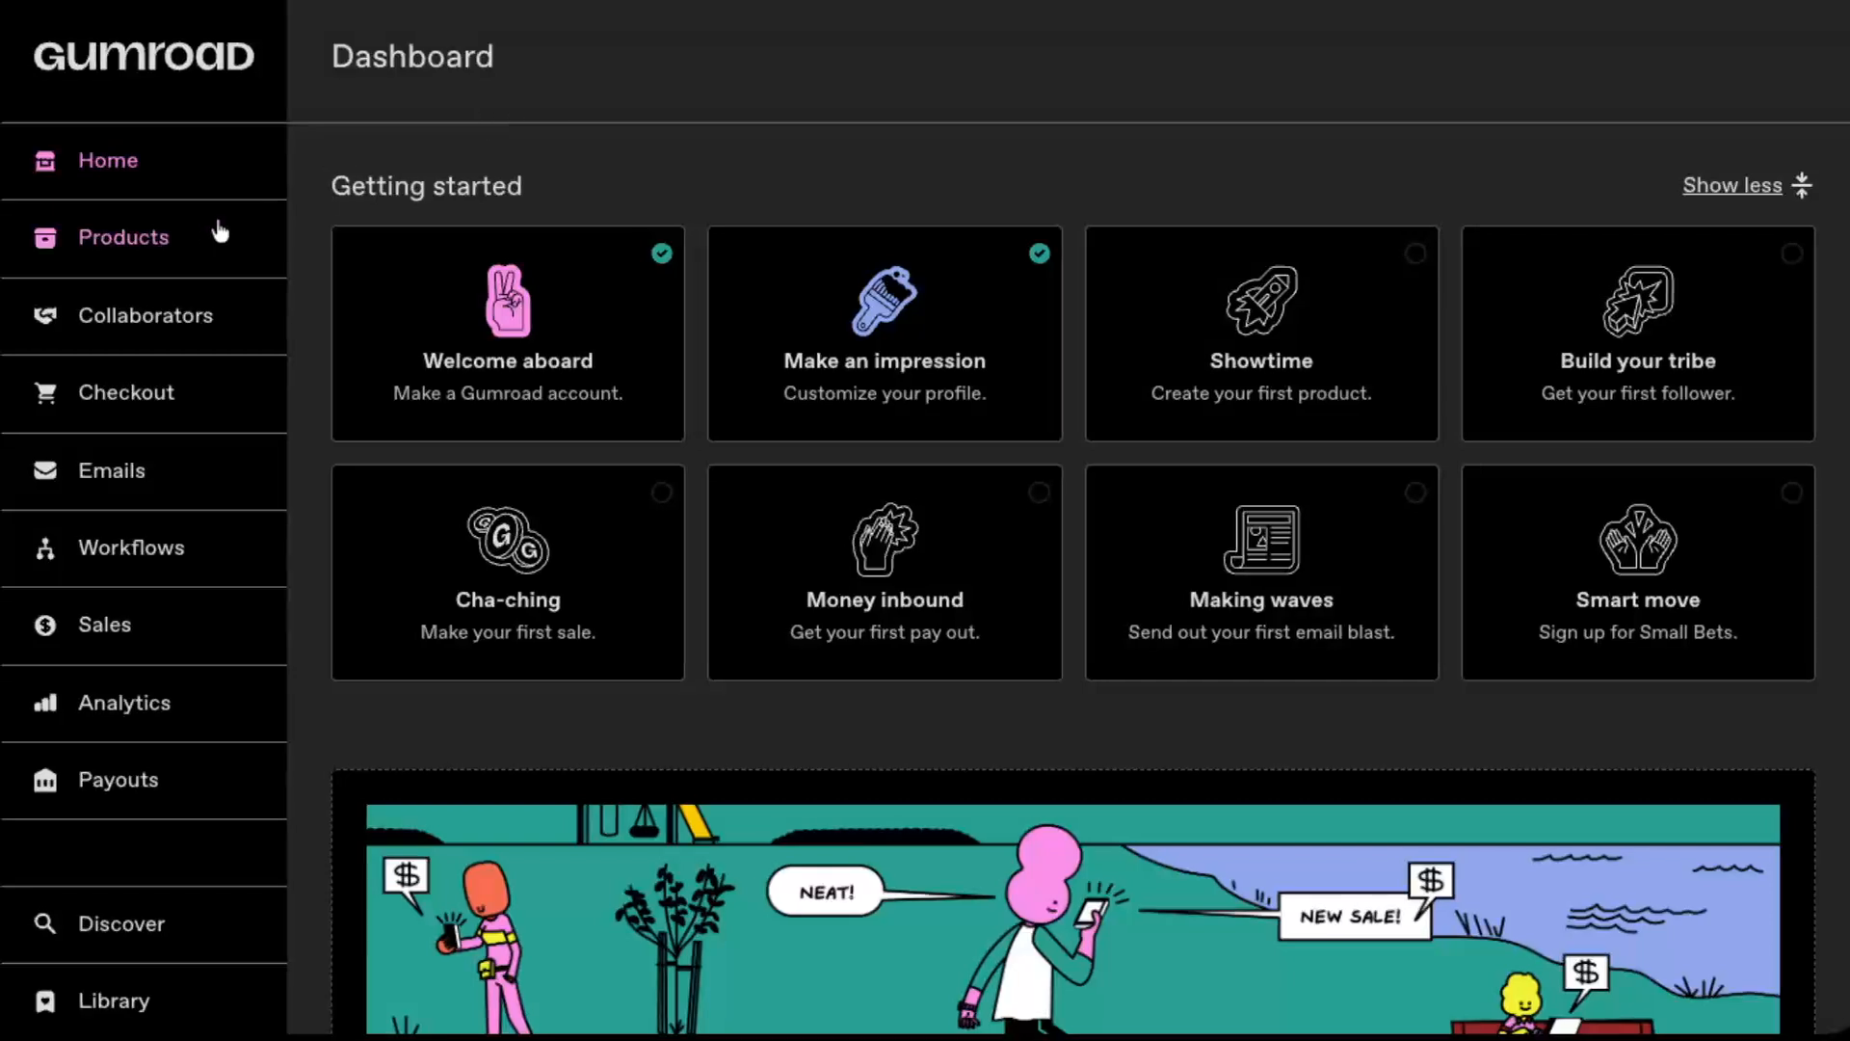
Step: Start a new product named "Example Digital Product" with the Digital product type
click(159, 258)
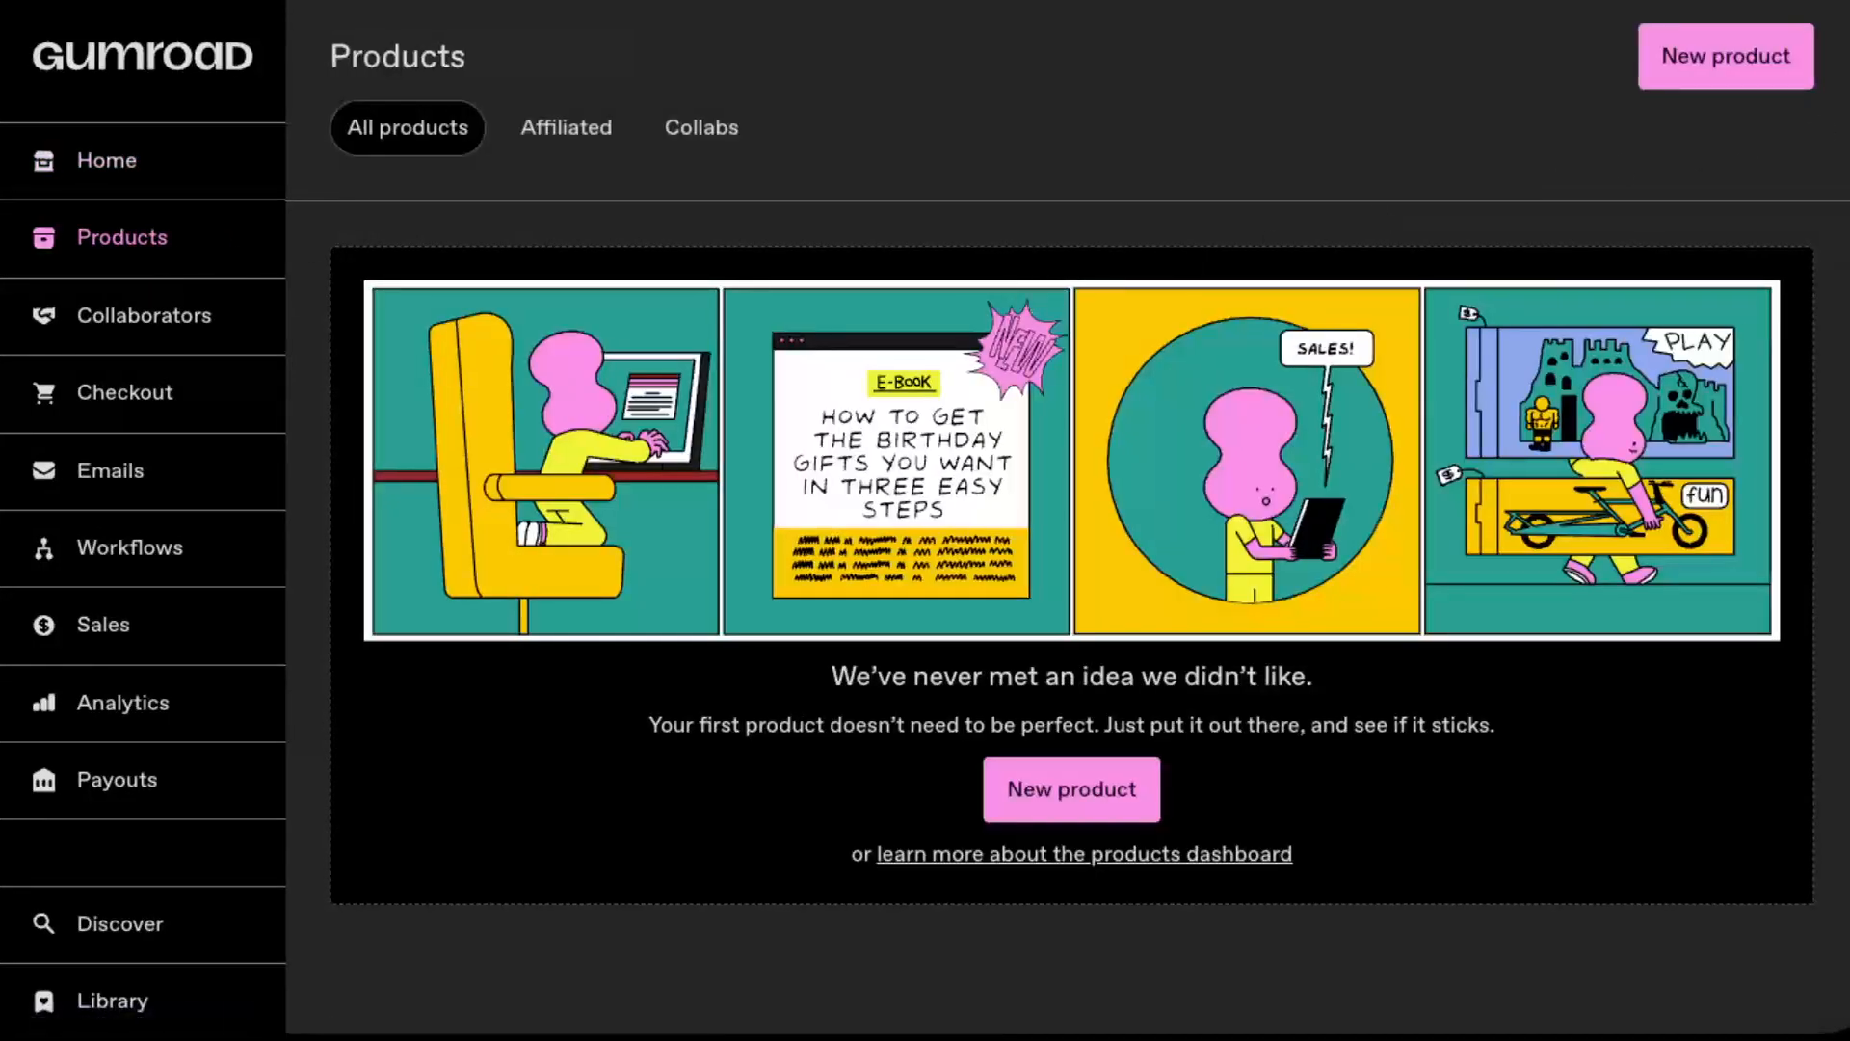
click(1739, 53)
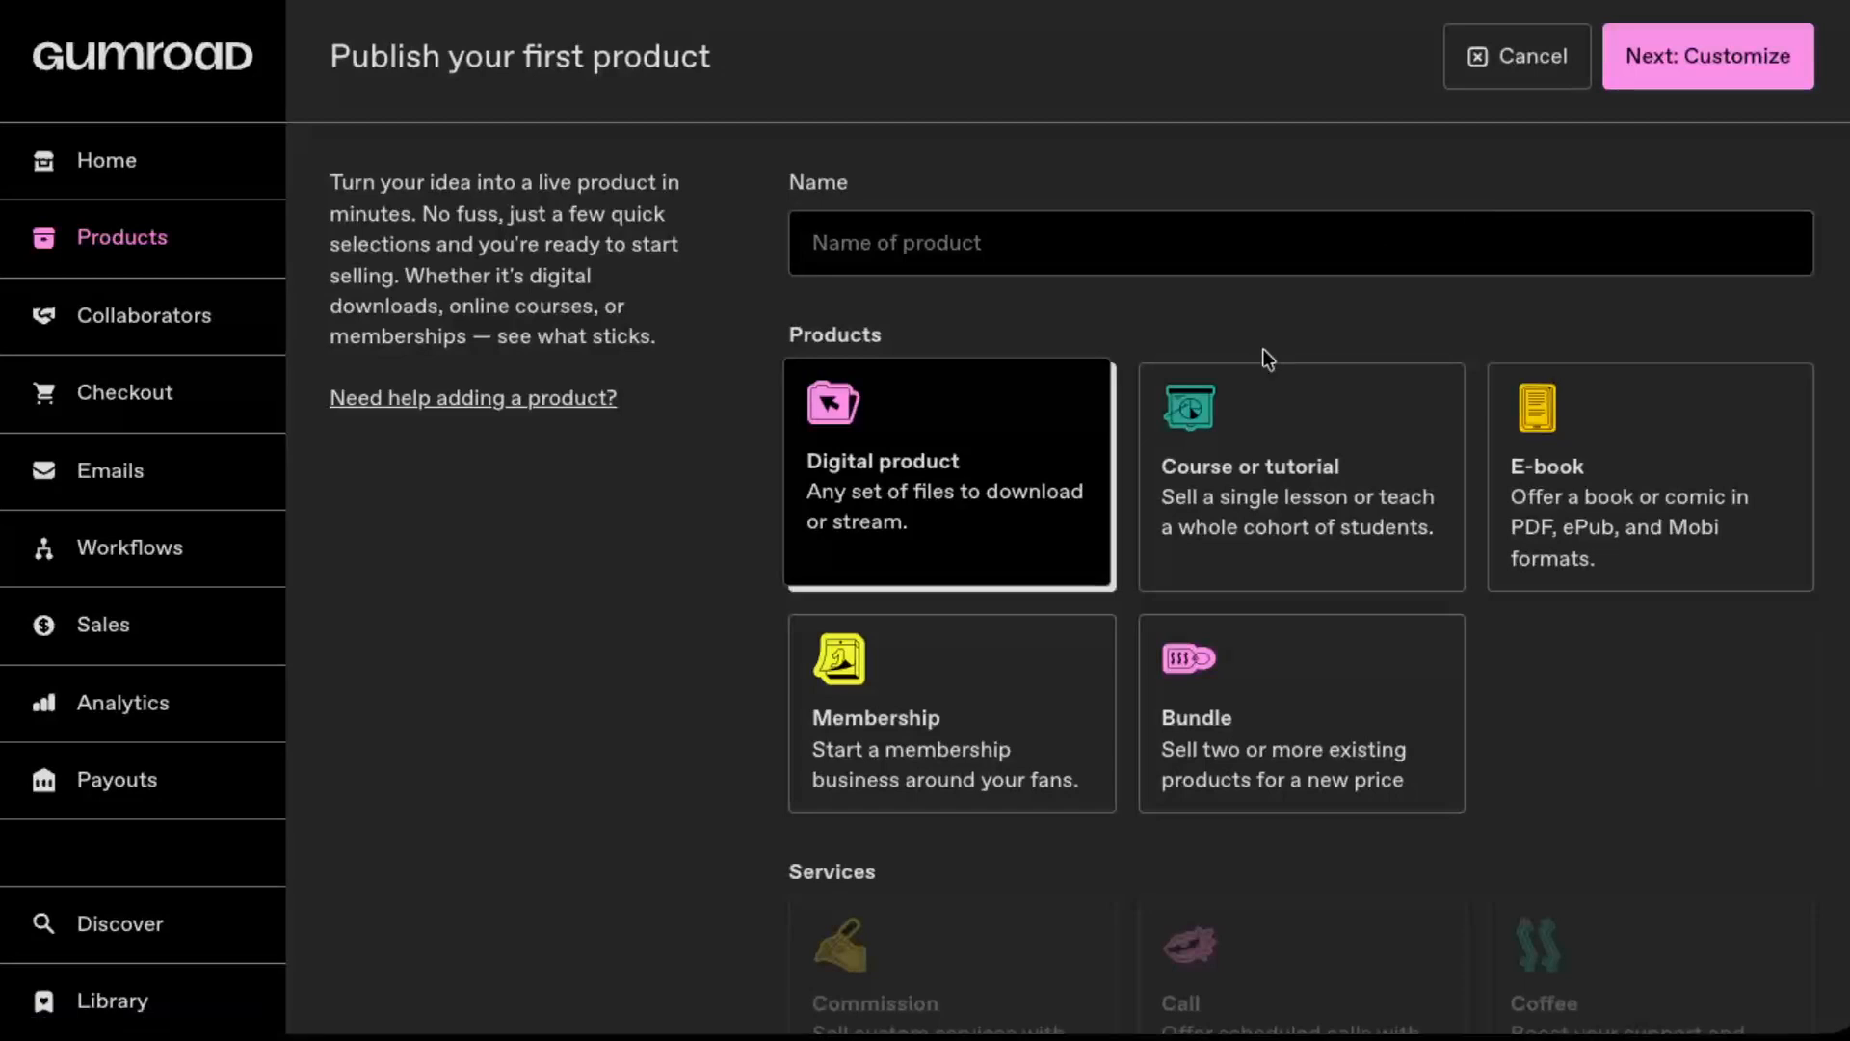
click(1059, 246)
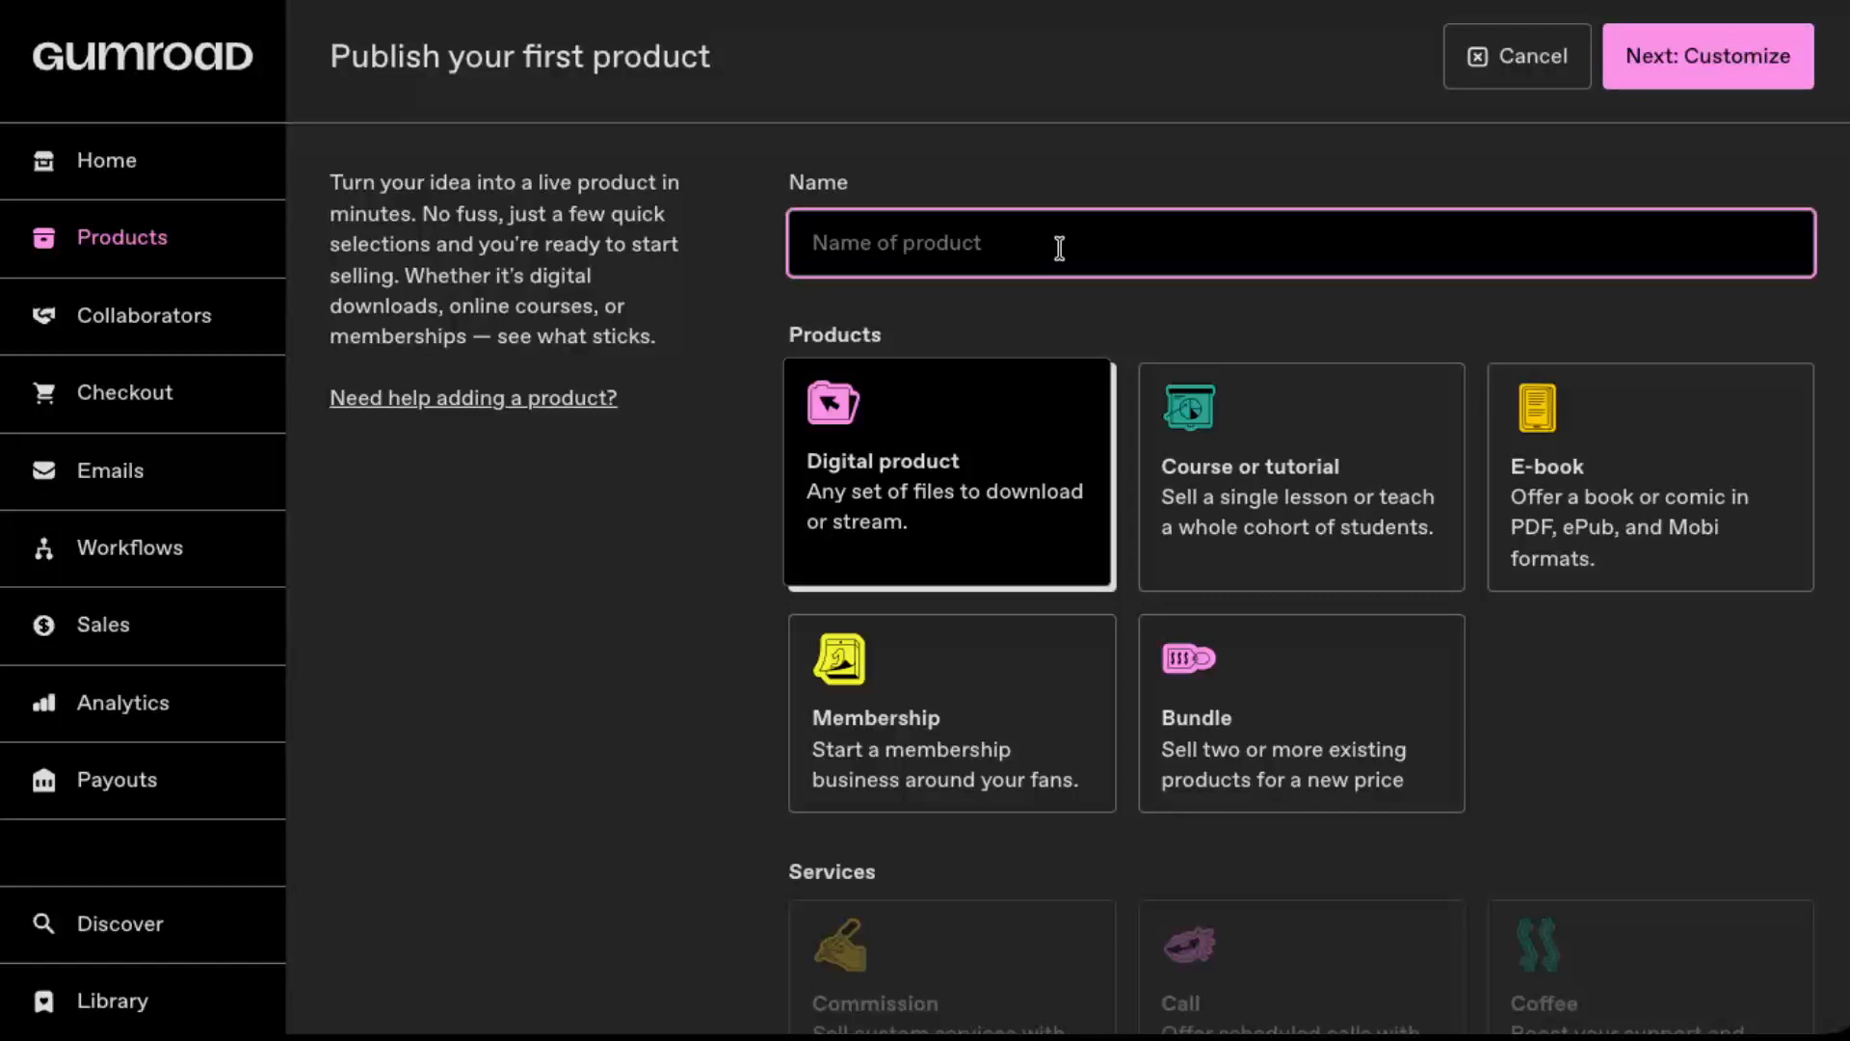
text(E)
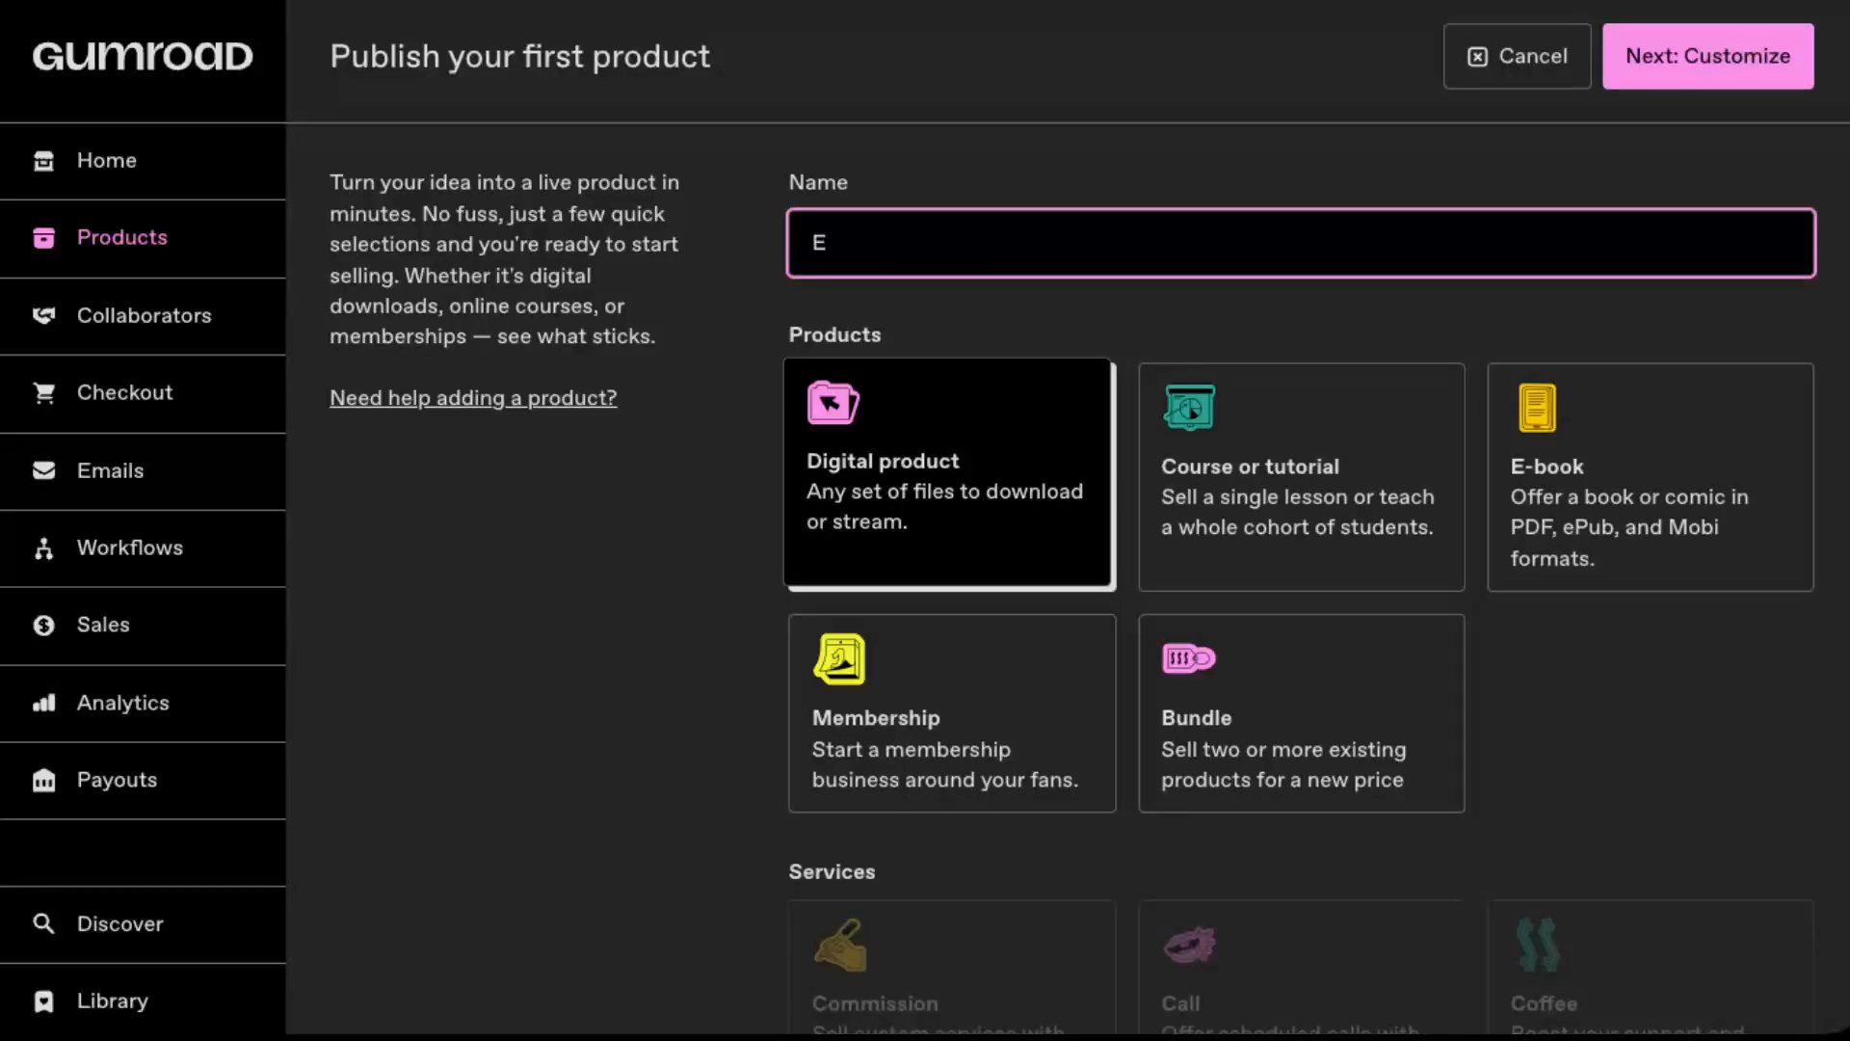
text(xampklee Digital)
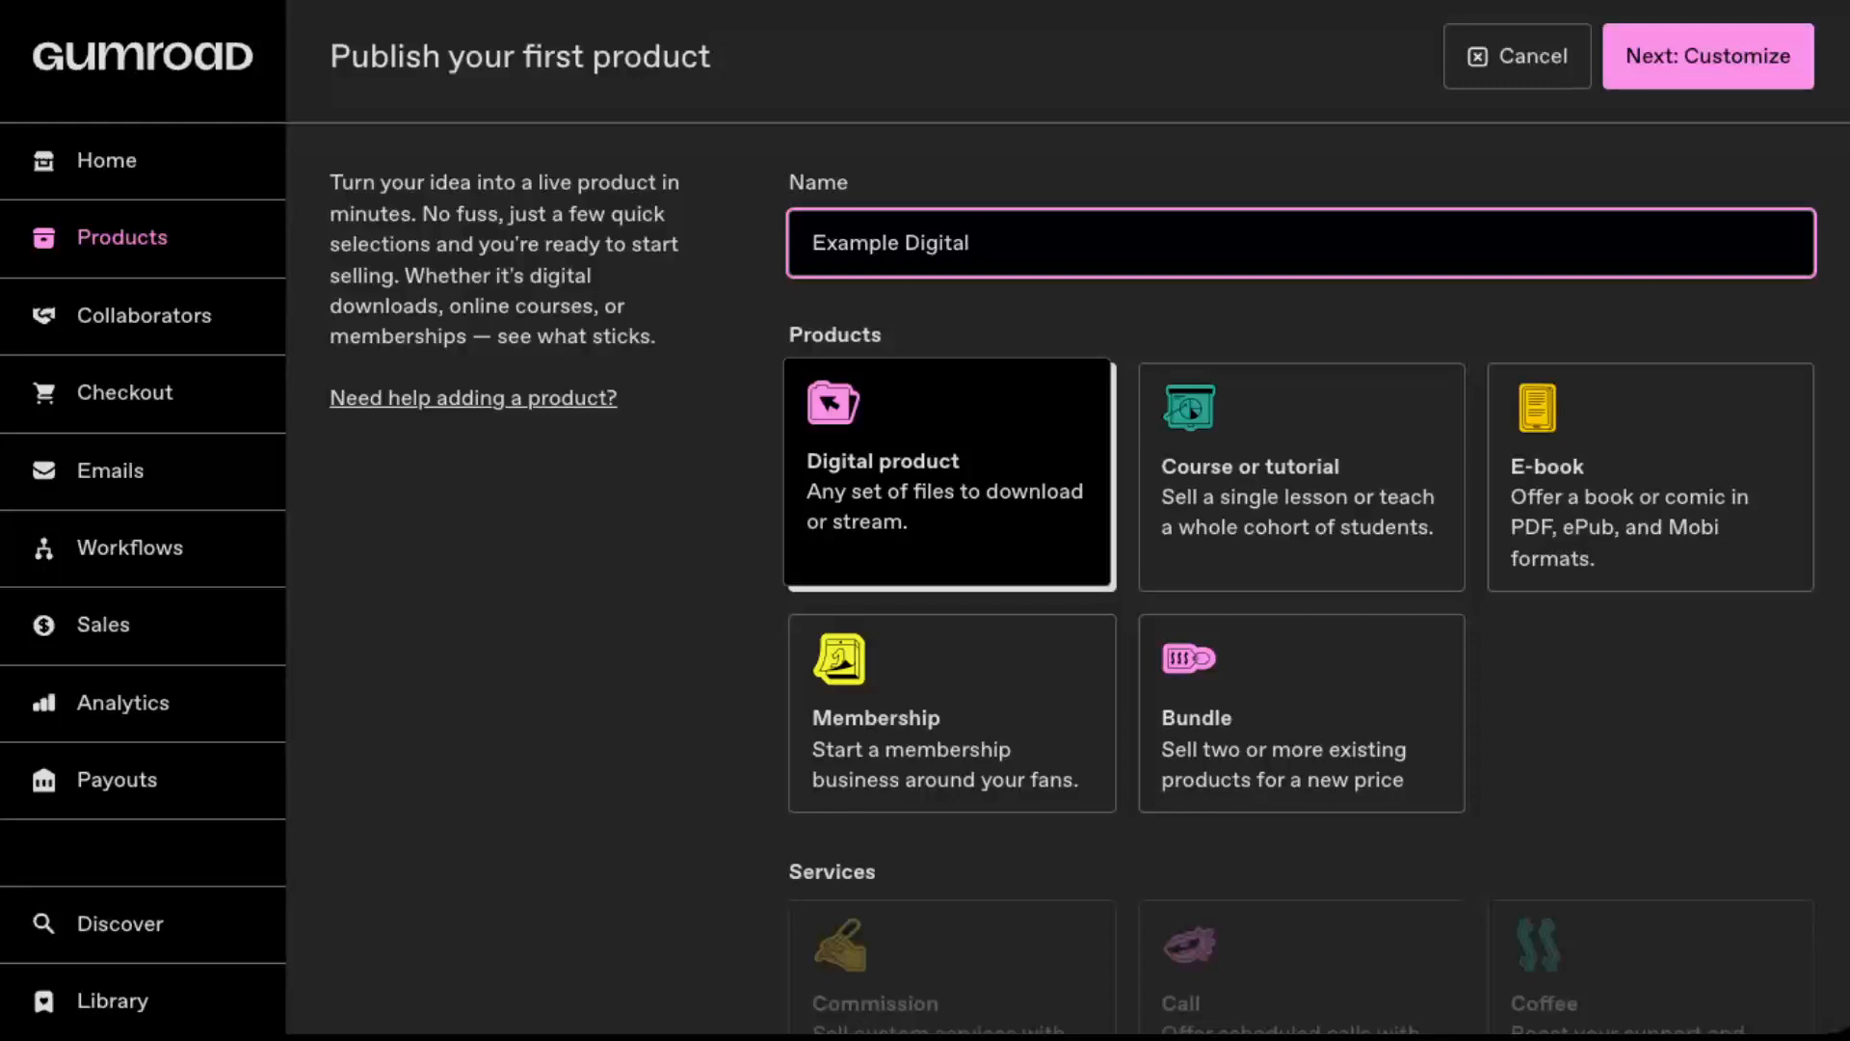
text( Product)
click(1032, 401)
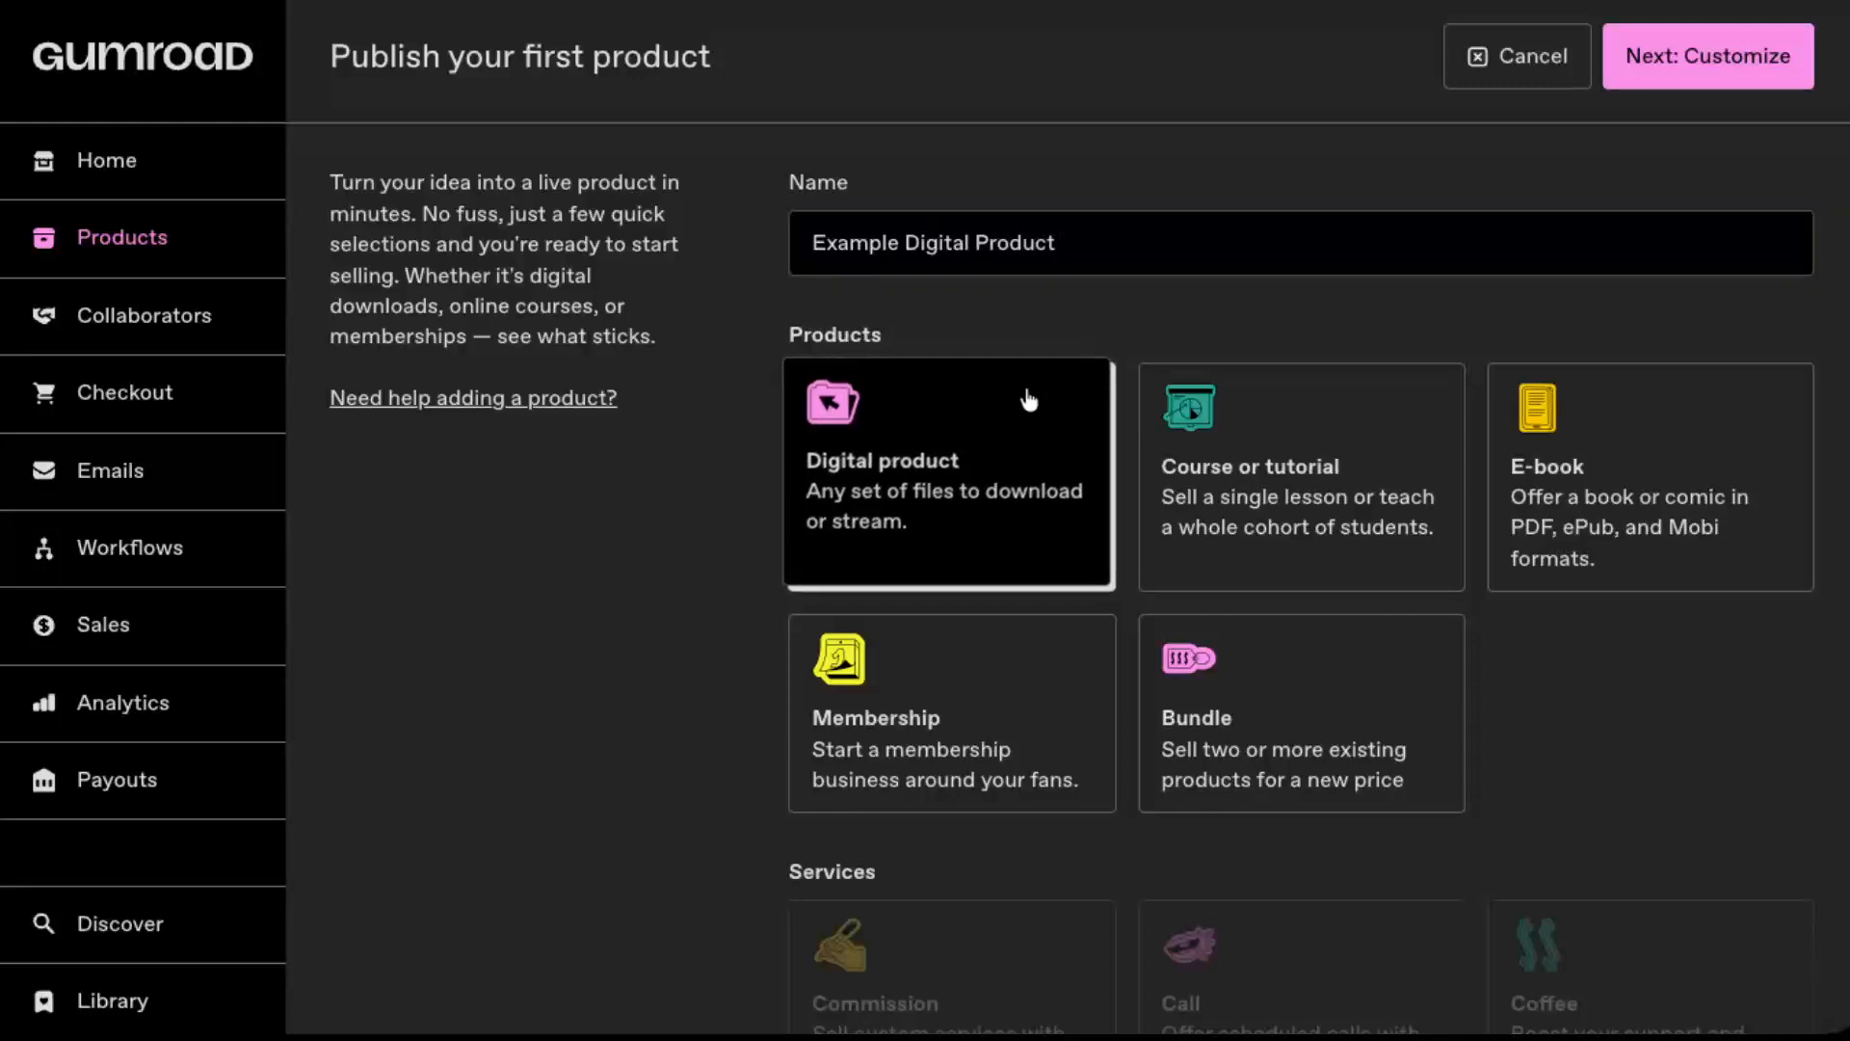
Step: Price the product at $76 and continue to its customization page
scroll(1029, 400, down, 3)
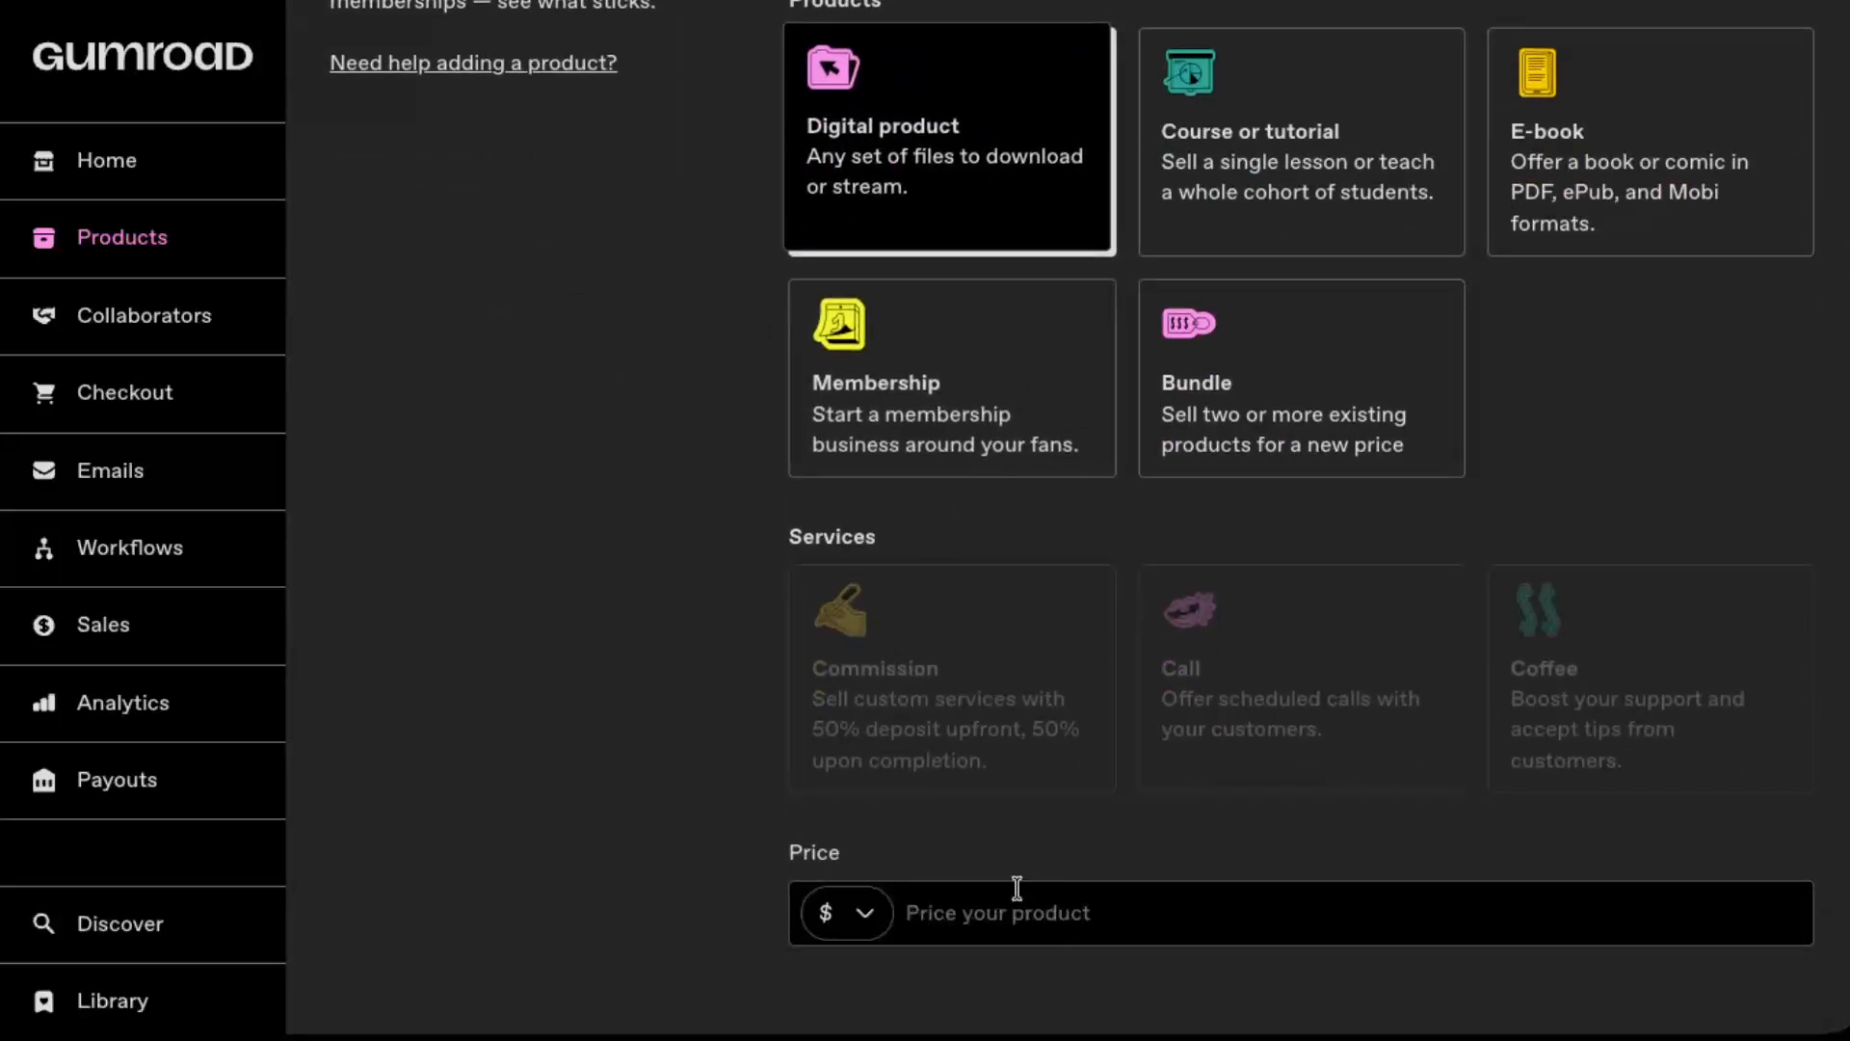
click(984, 915)
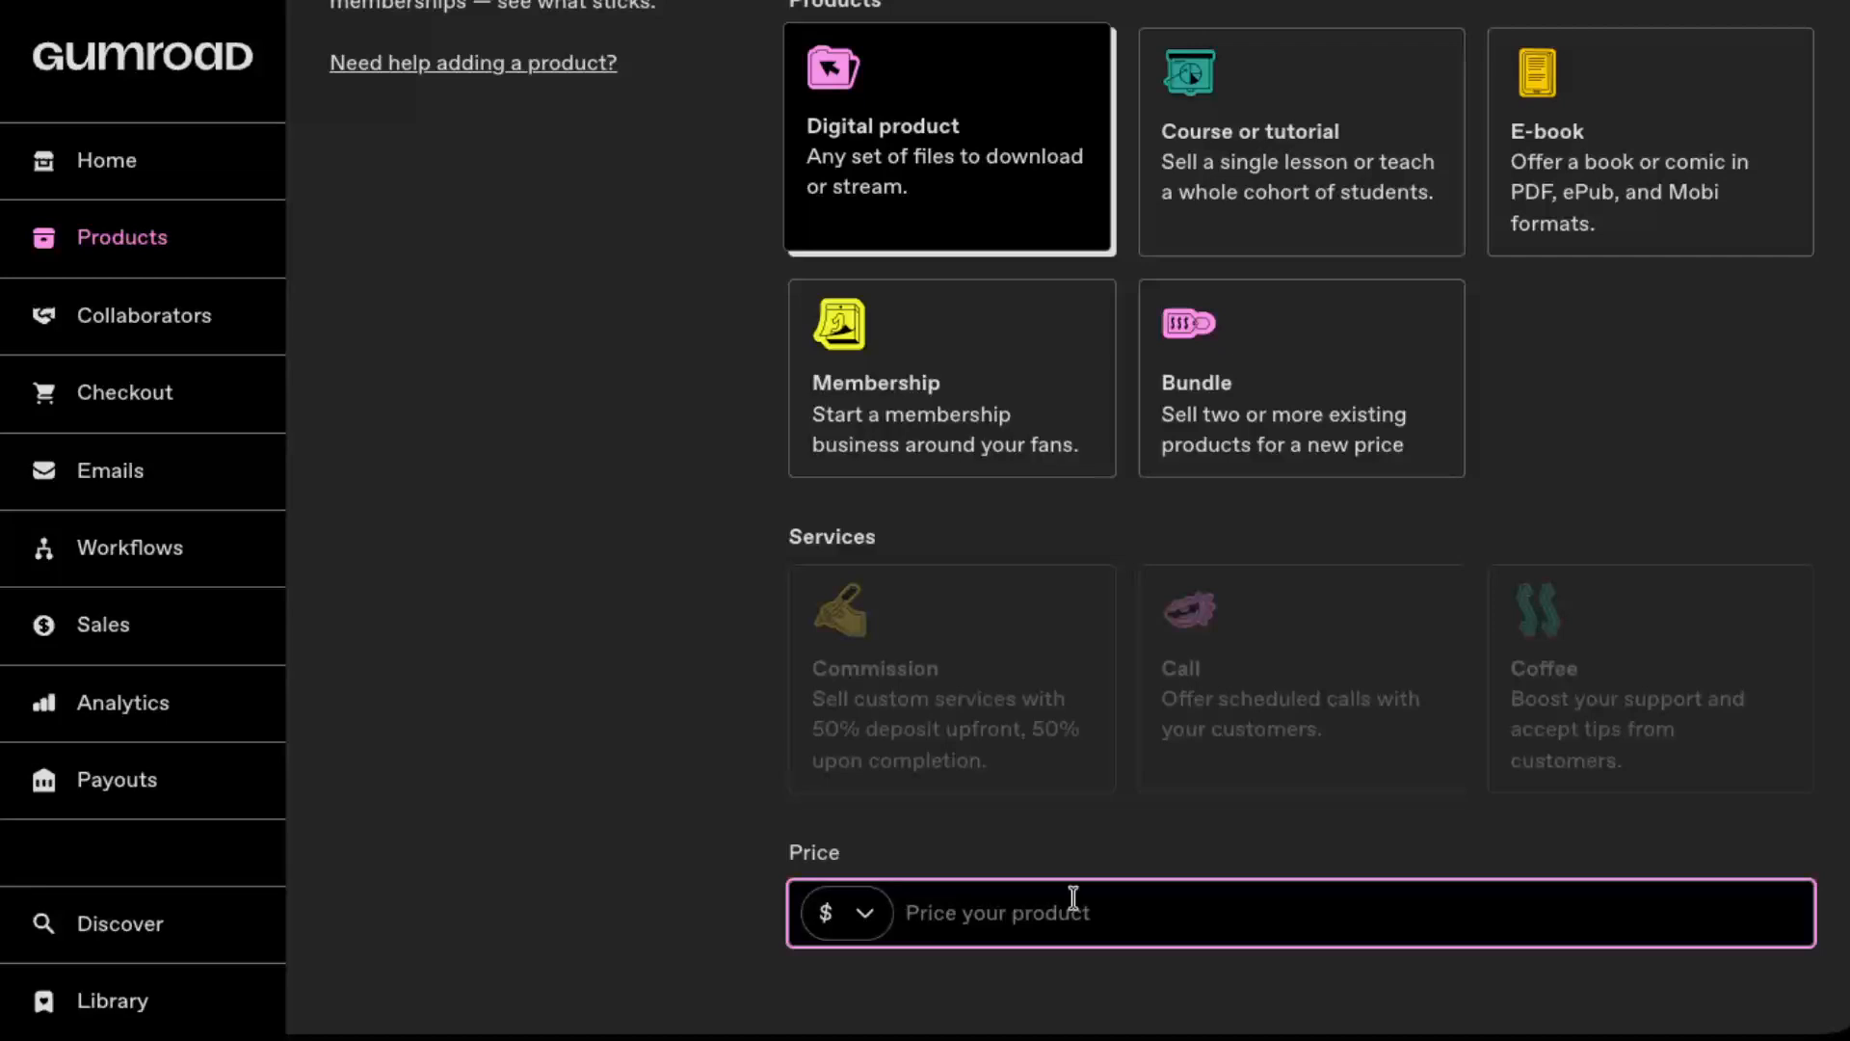
text(76)
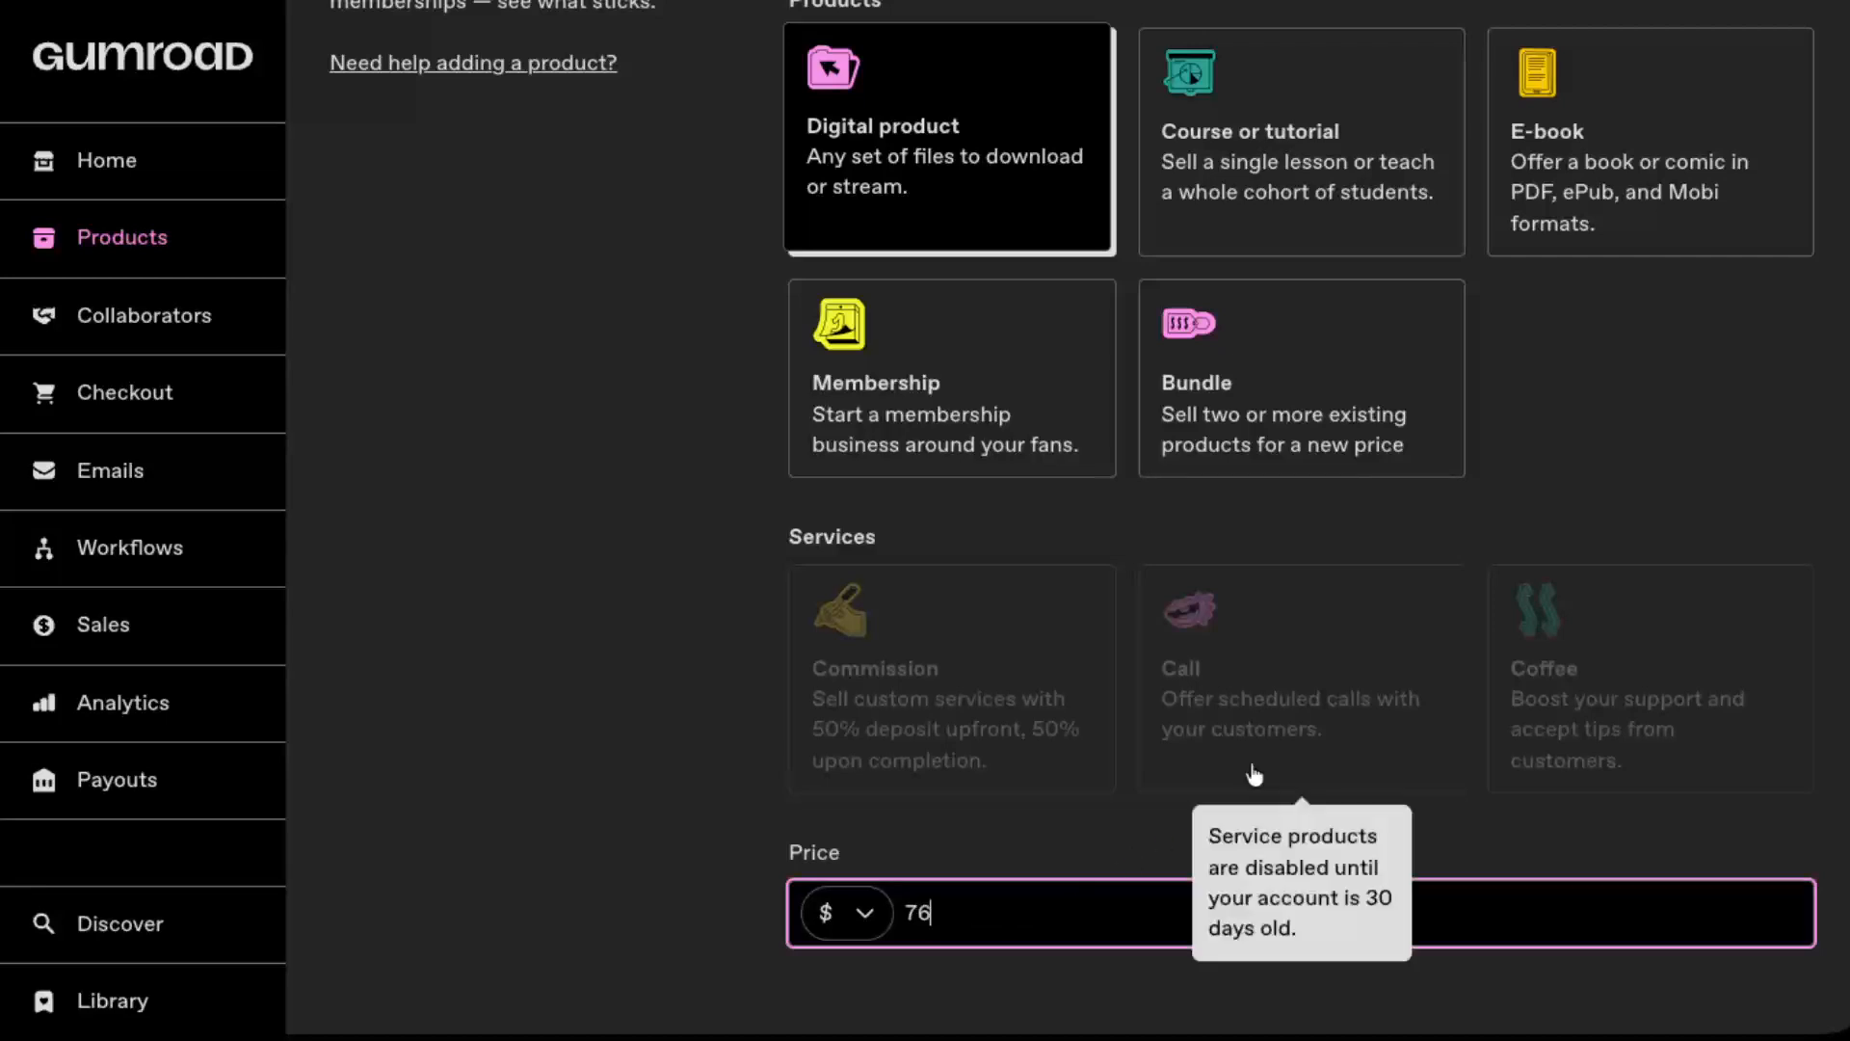
scroll(1484, 411, up, 4)
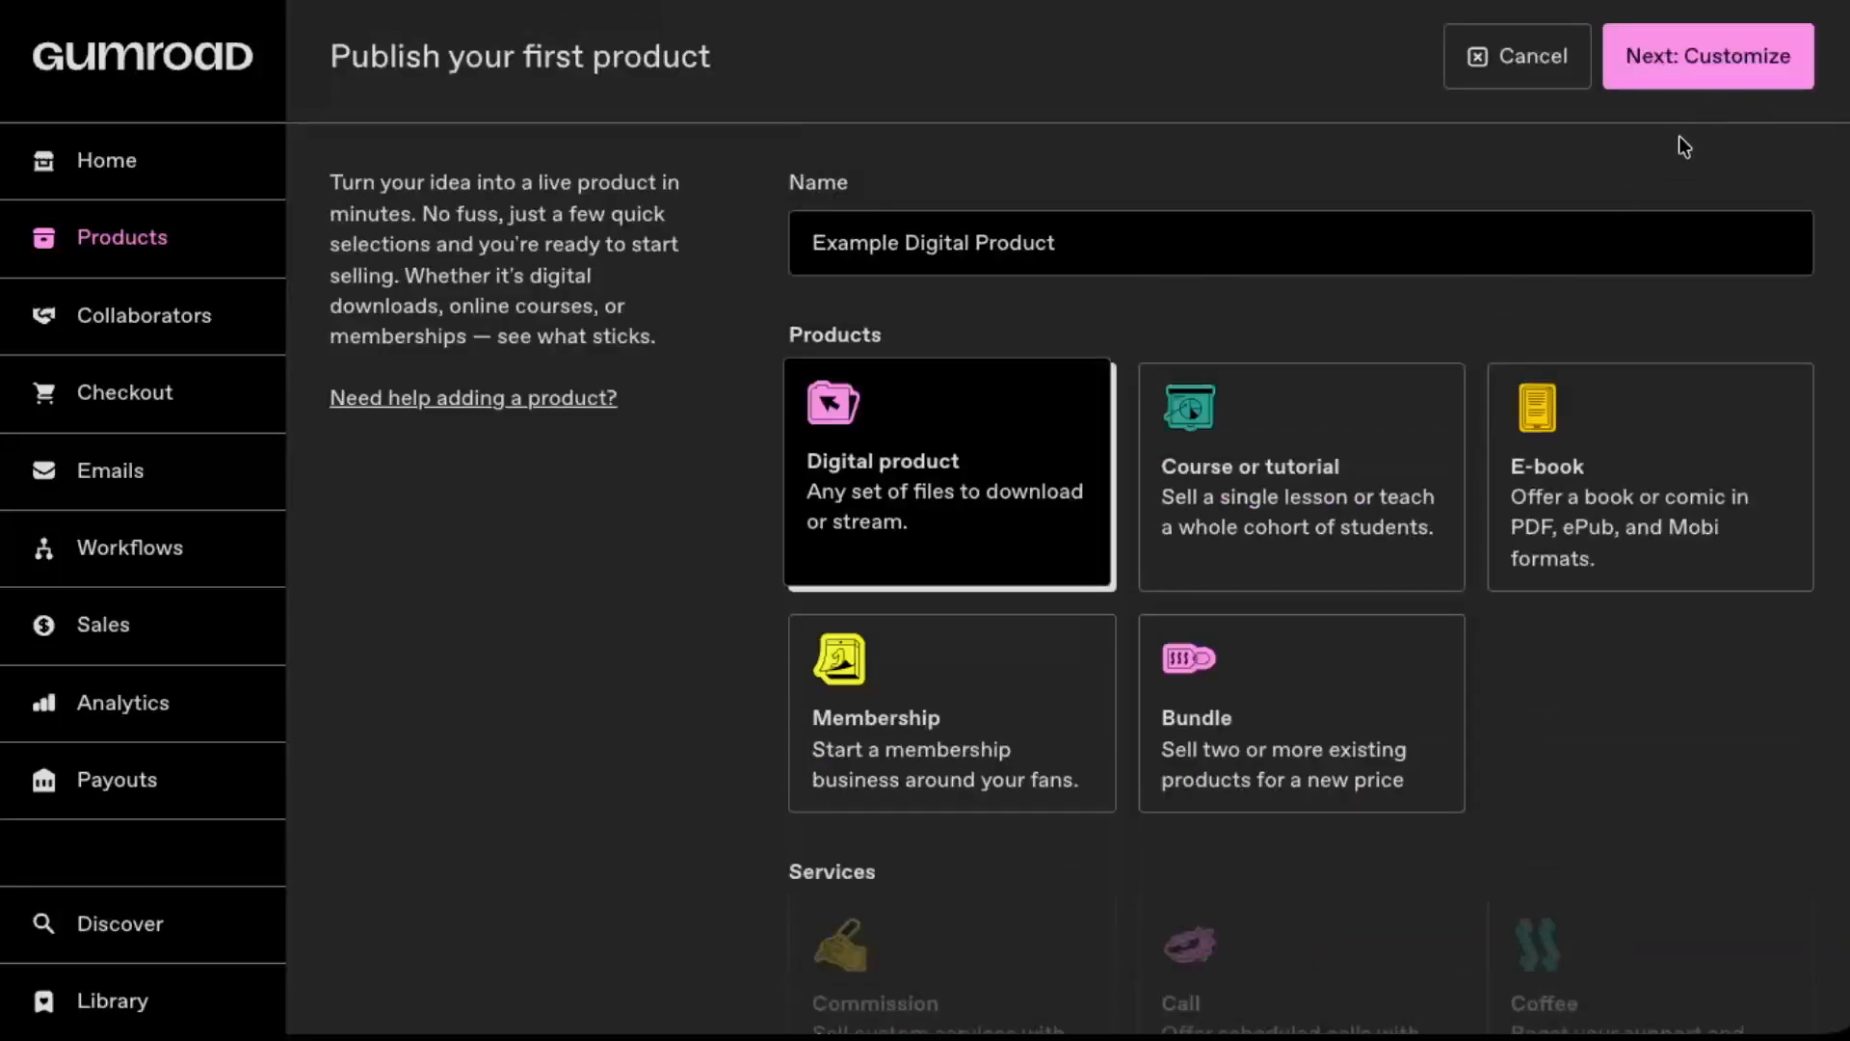
scroll(1402, 232, down, 4)
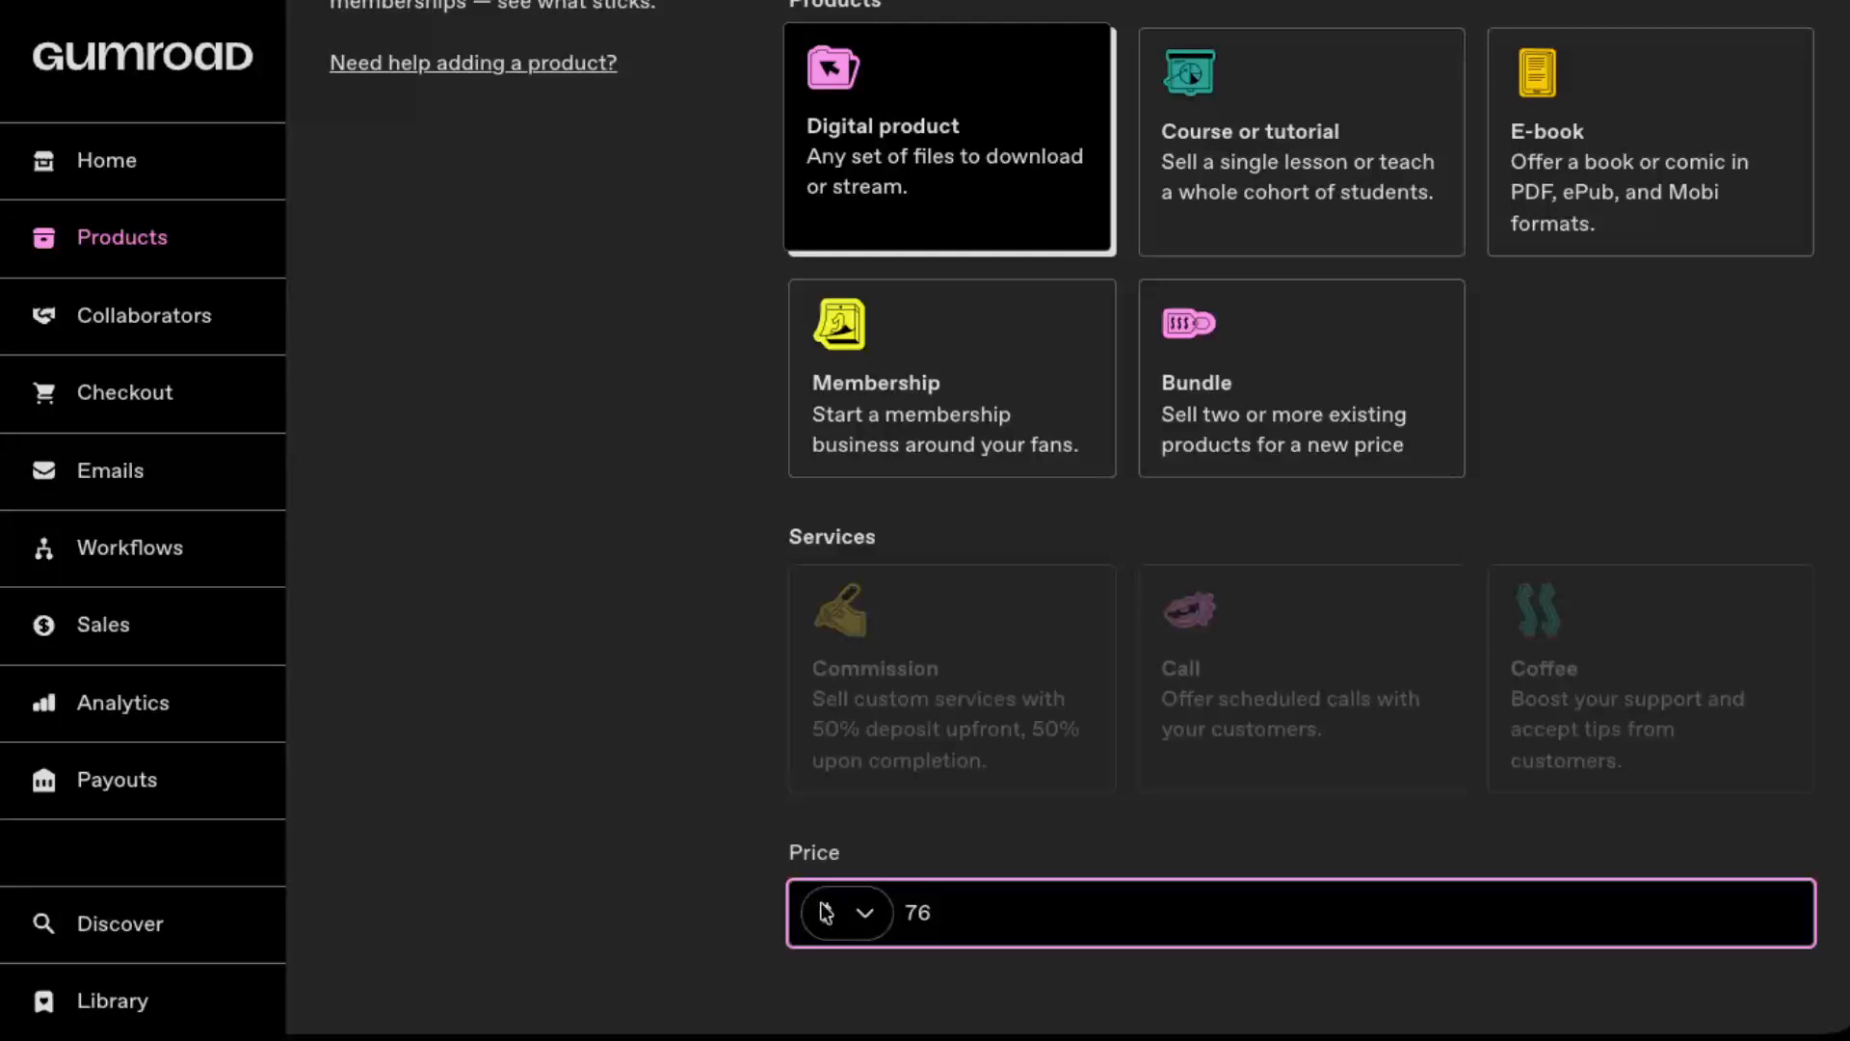
scroll(1519, 285, up, 4)
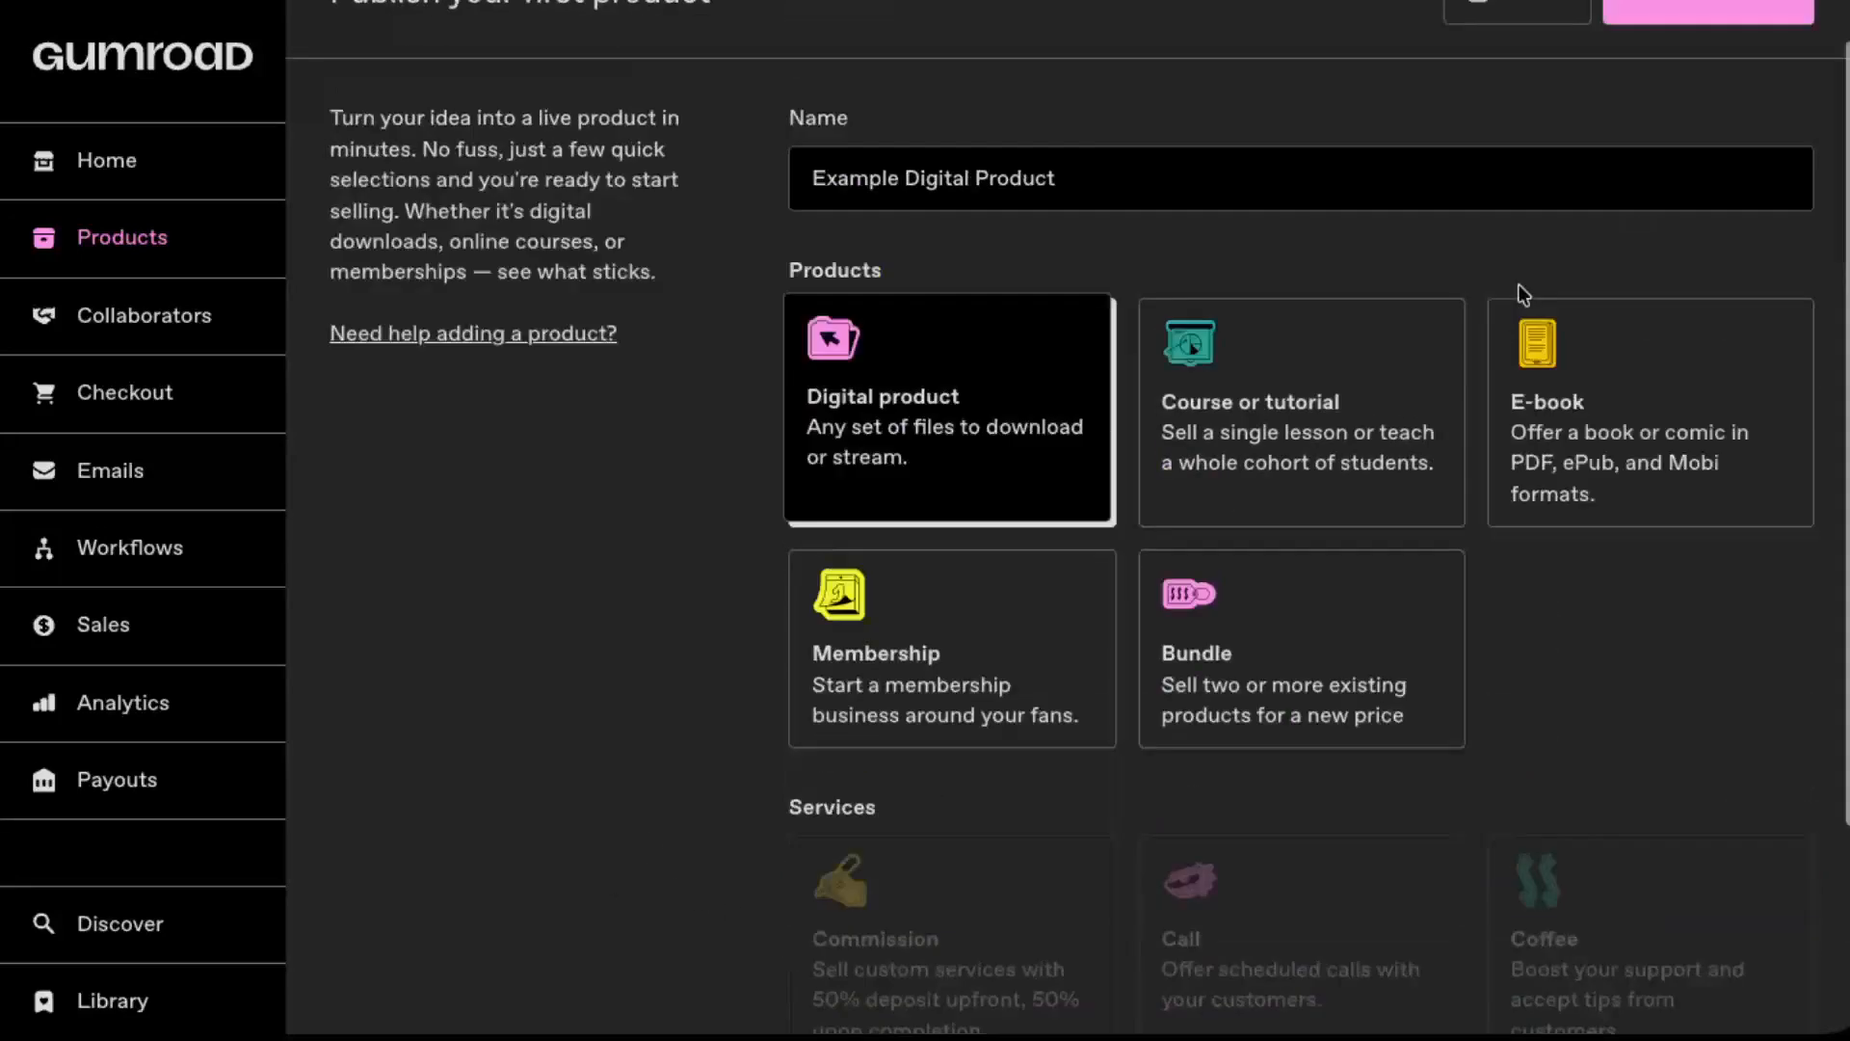
click(1772, 46)
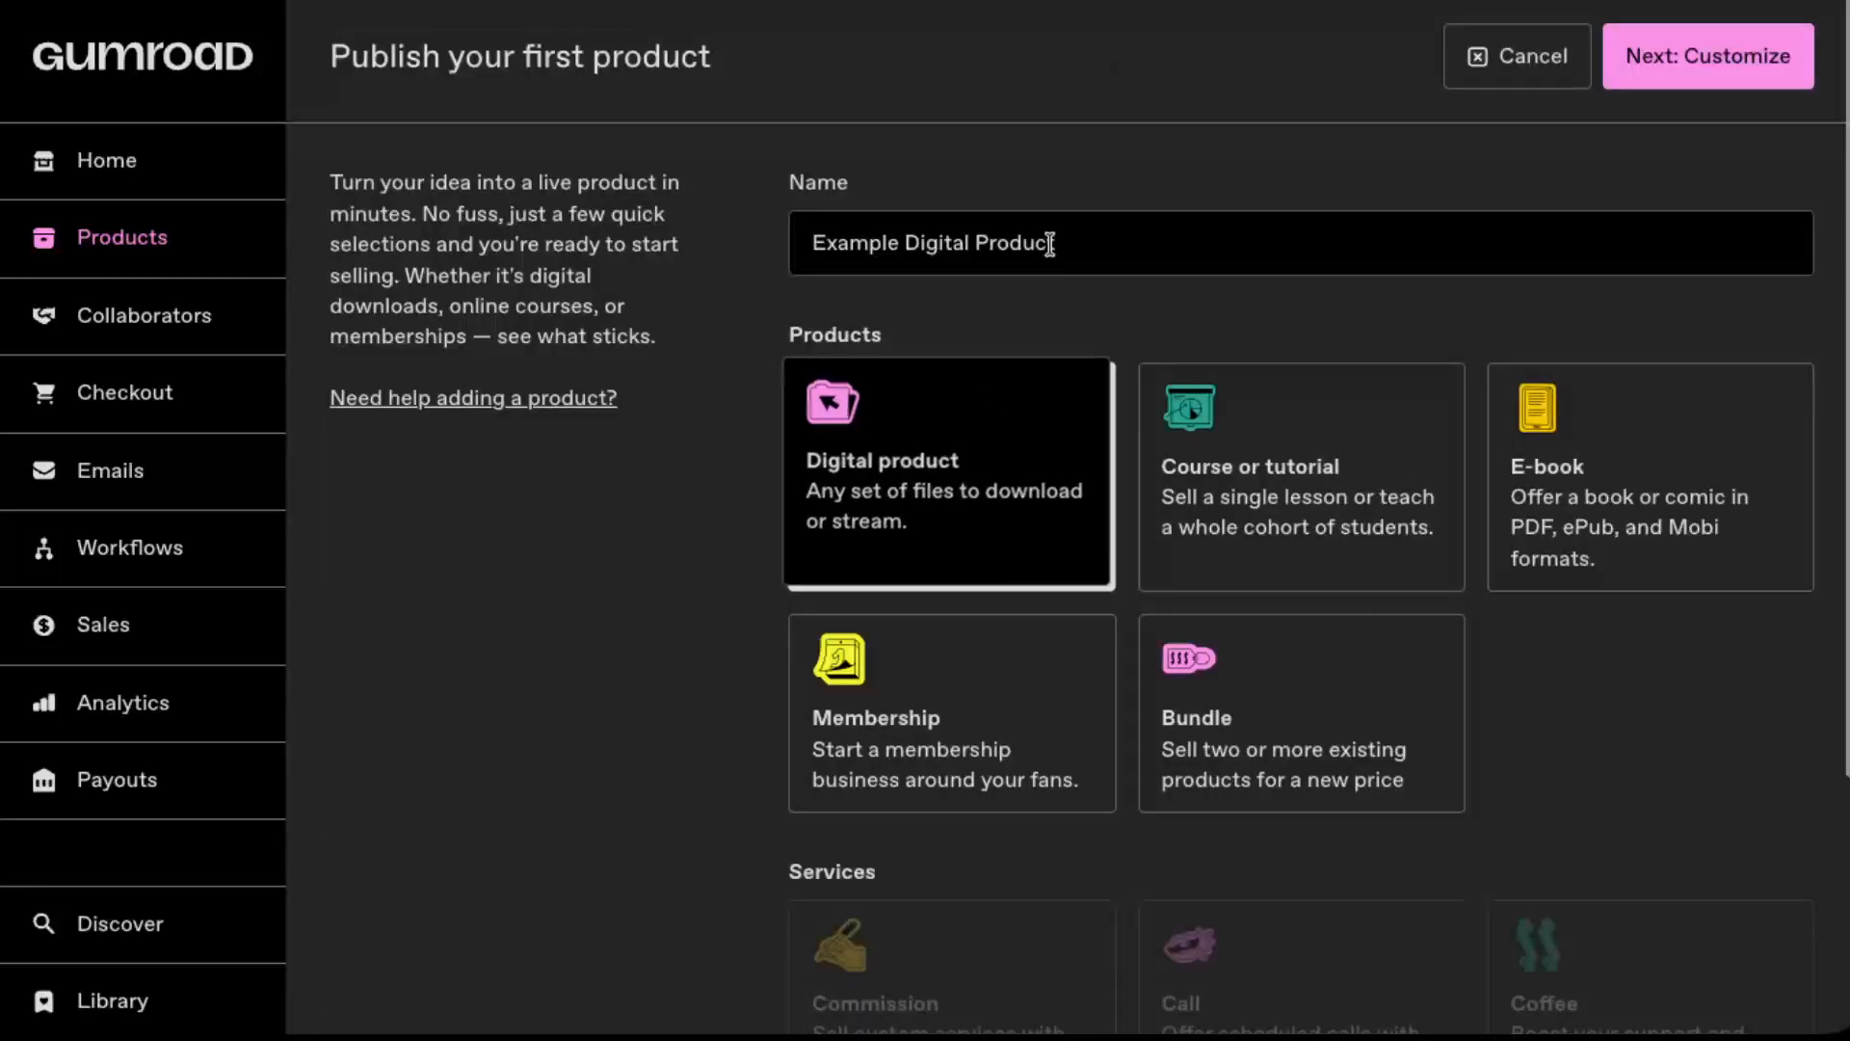
click(1708, 56)
Step: Enter the product description "this is for xyz" and set the custom URL ending to "productone"
click(710, 556)
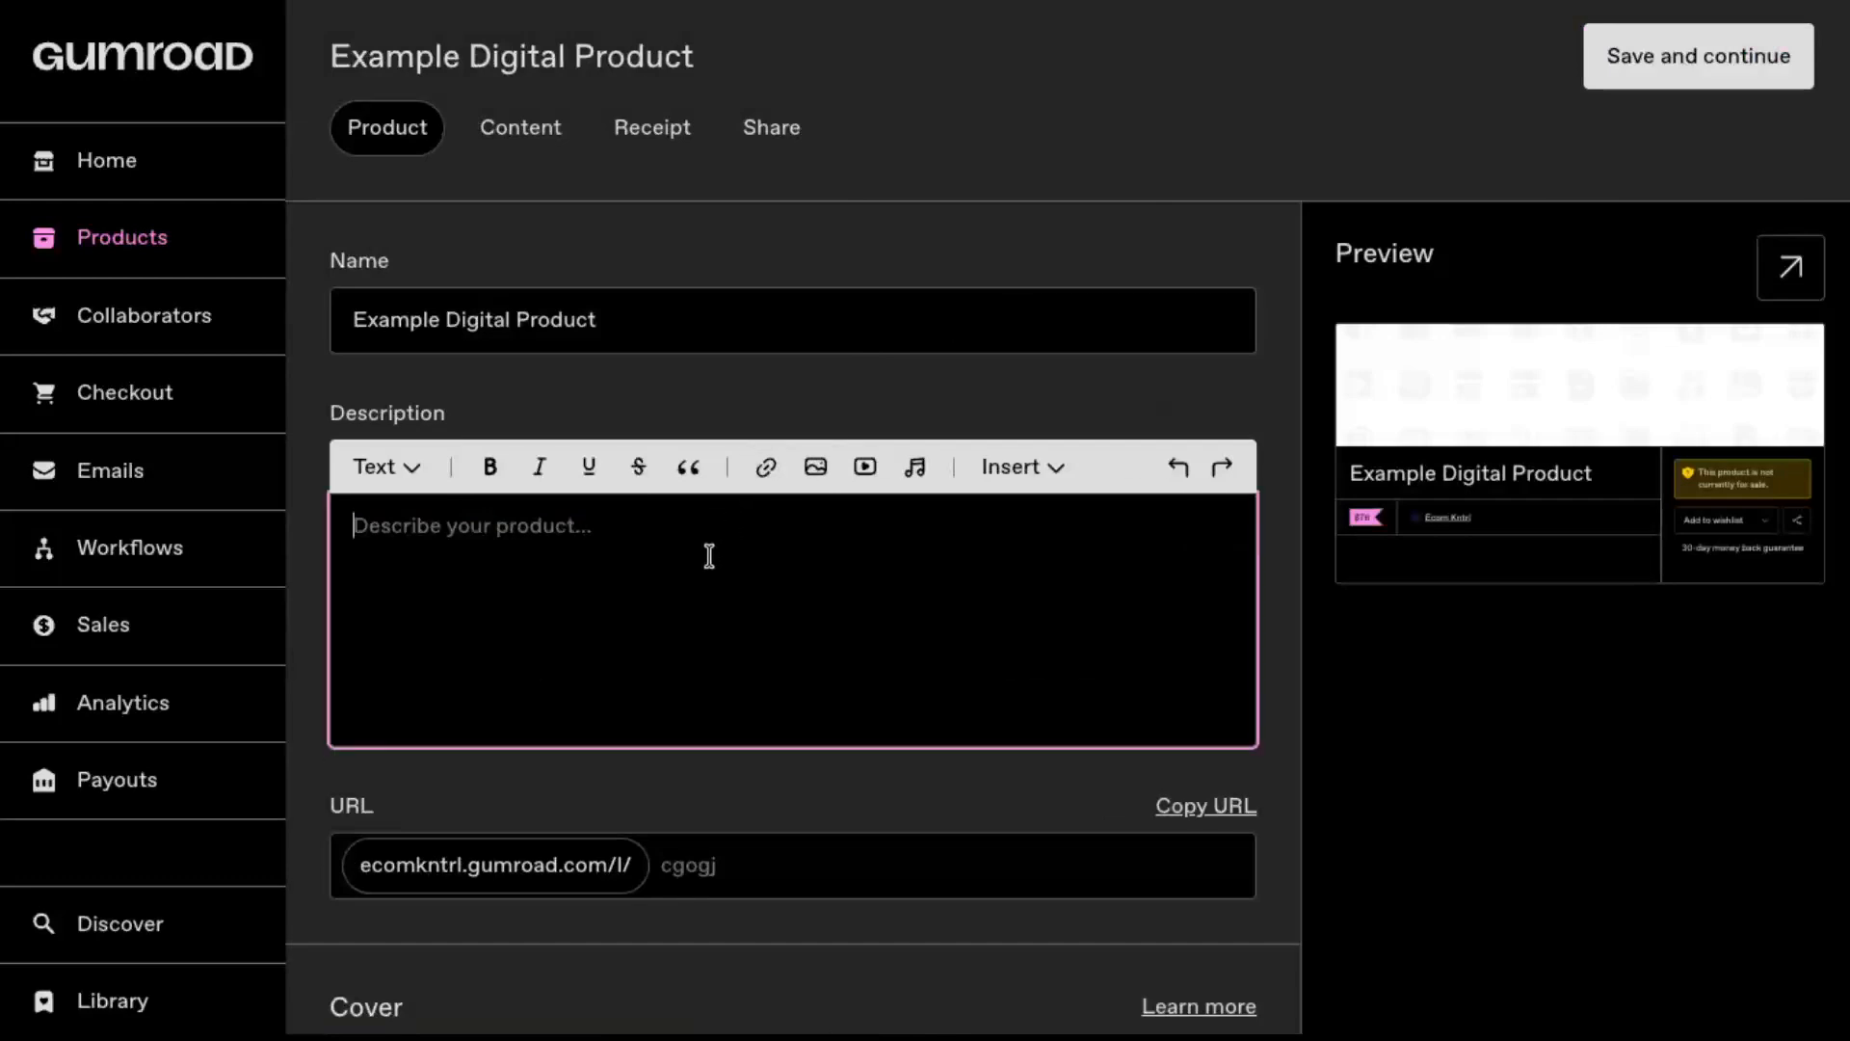
text(this is for)
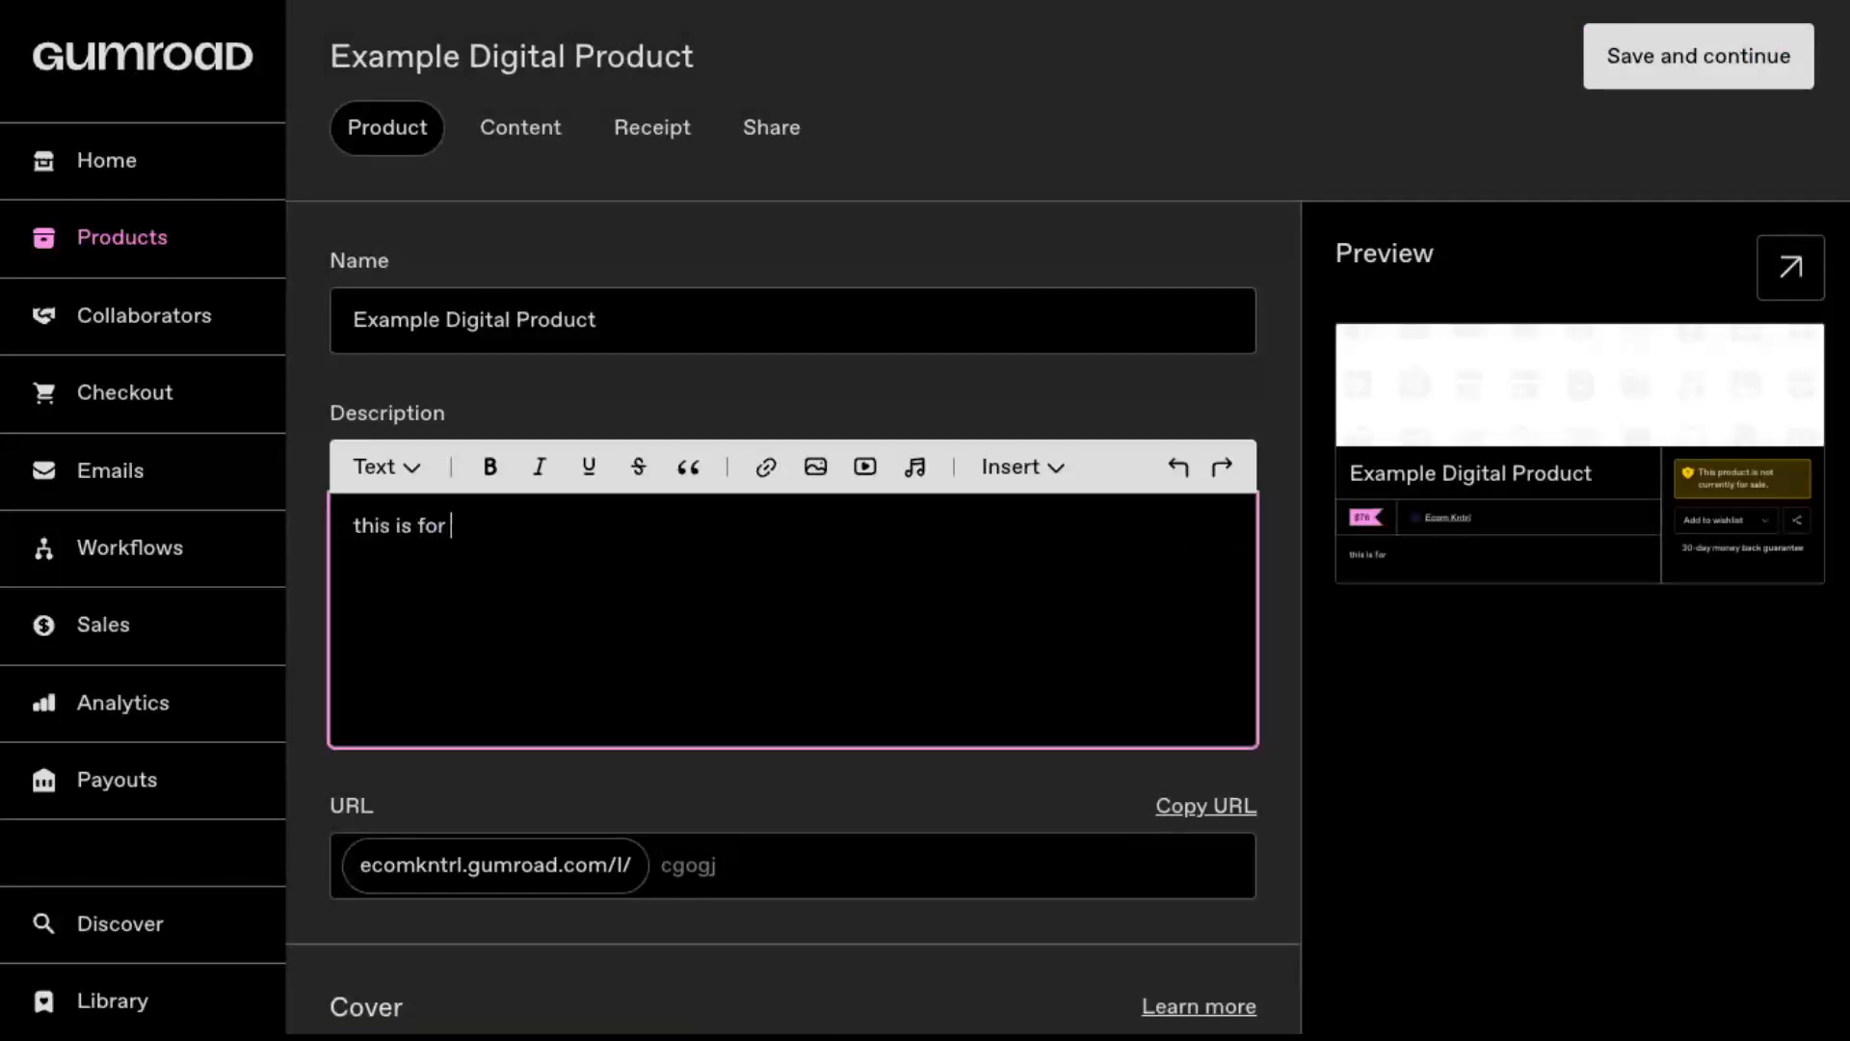
text( xyz)
scroll(884, 822, down, 2)
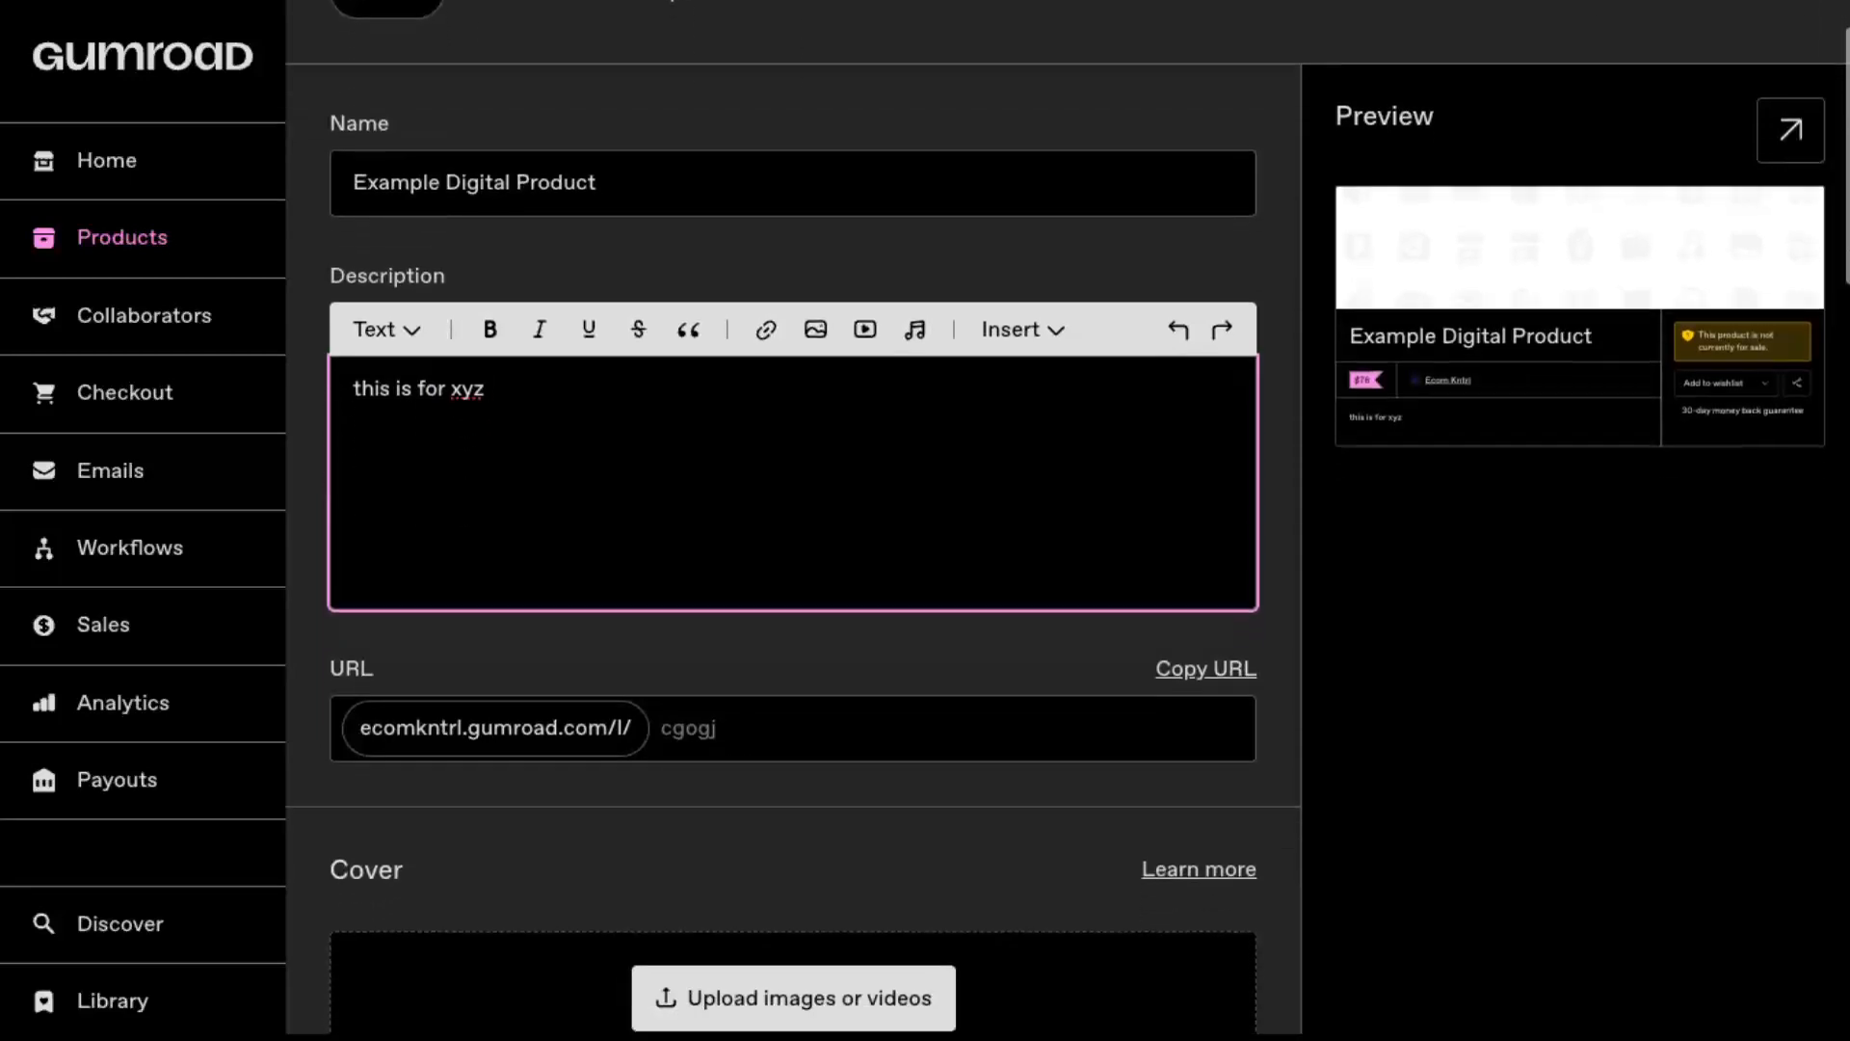
click(852, 711)
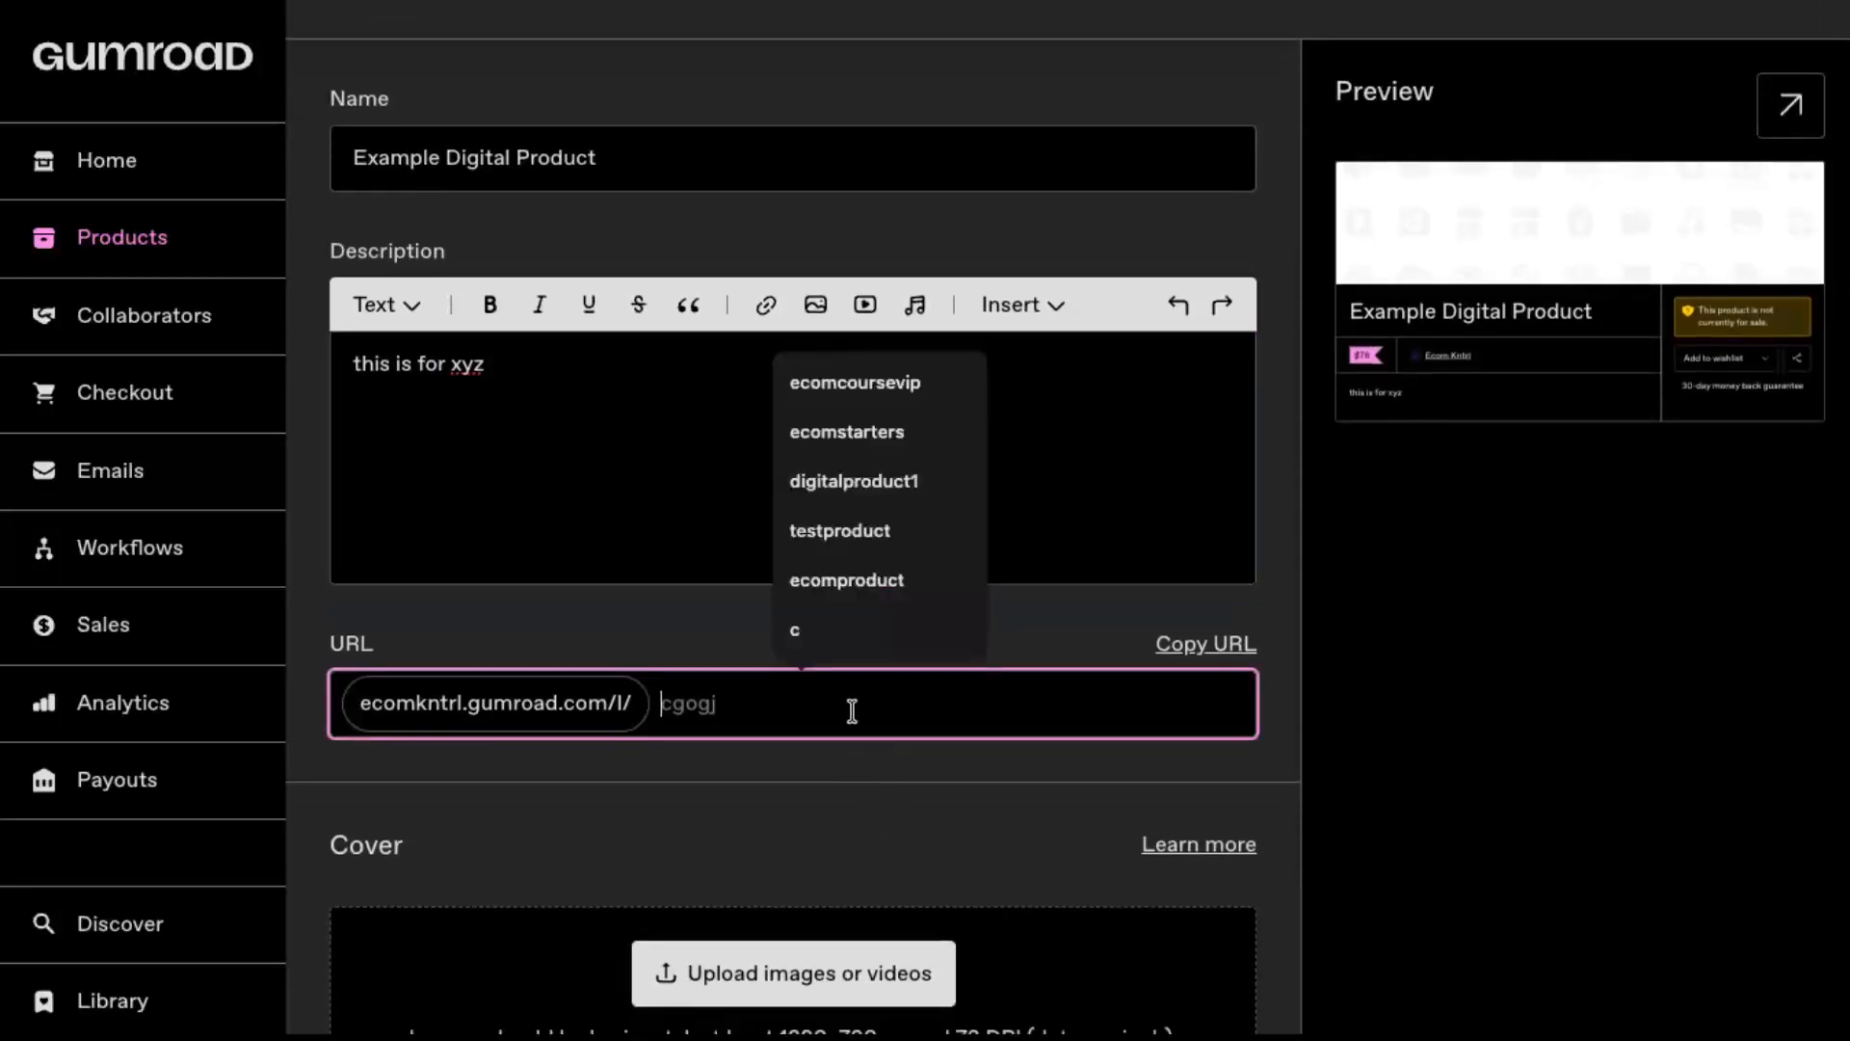
text(prod)
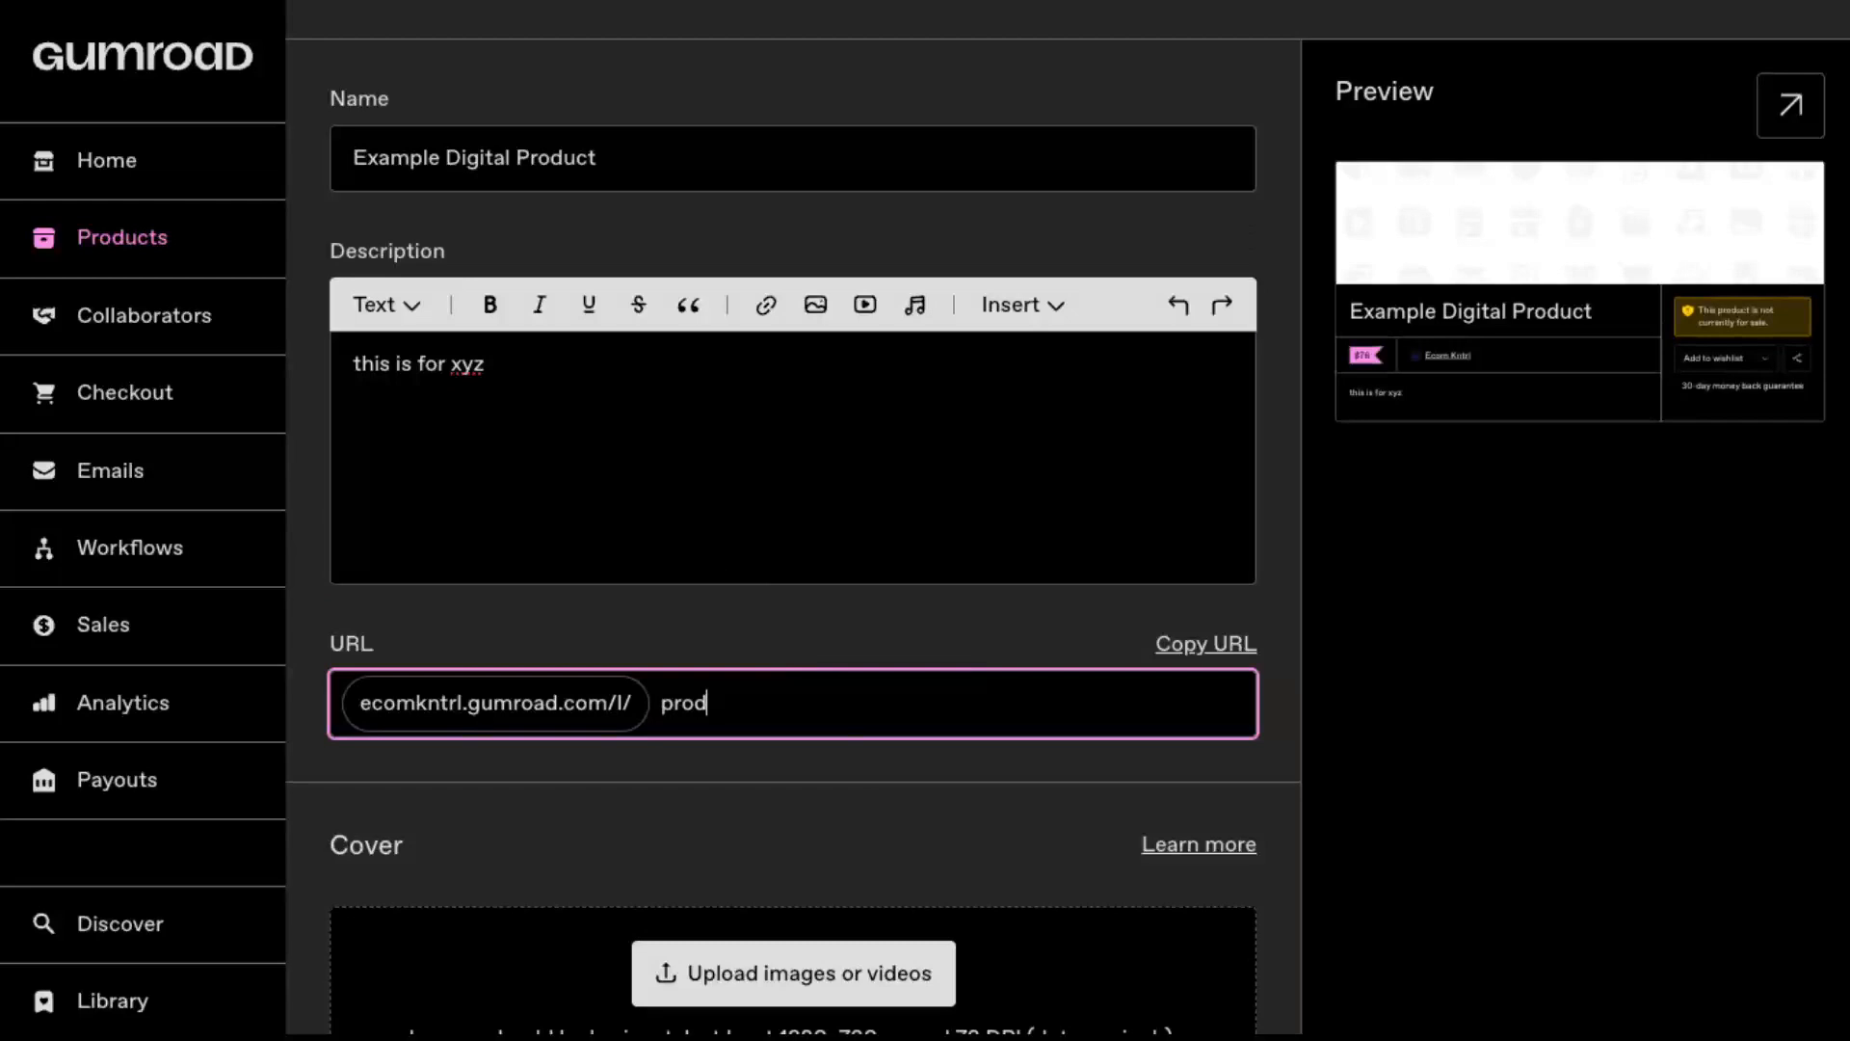
text(uctone)
Step: Set the product's call to action to "Buy this" and fill its summary with "You'll get ecom beginner steps"
scroll(884, 520, down, 1)
scroll(776, 506, down, 4)
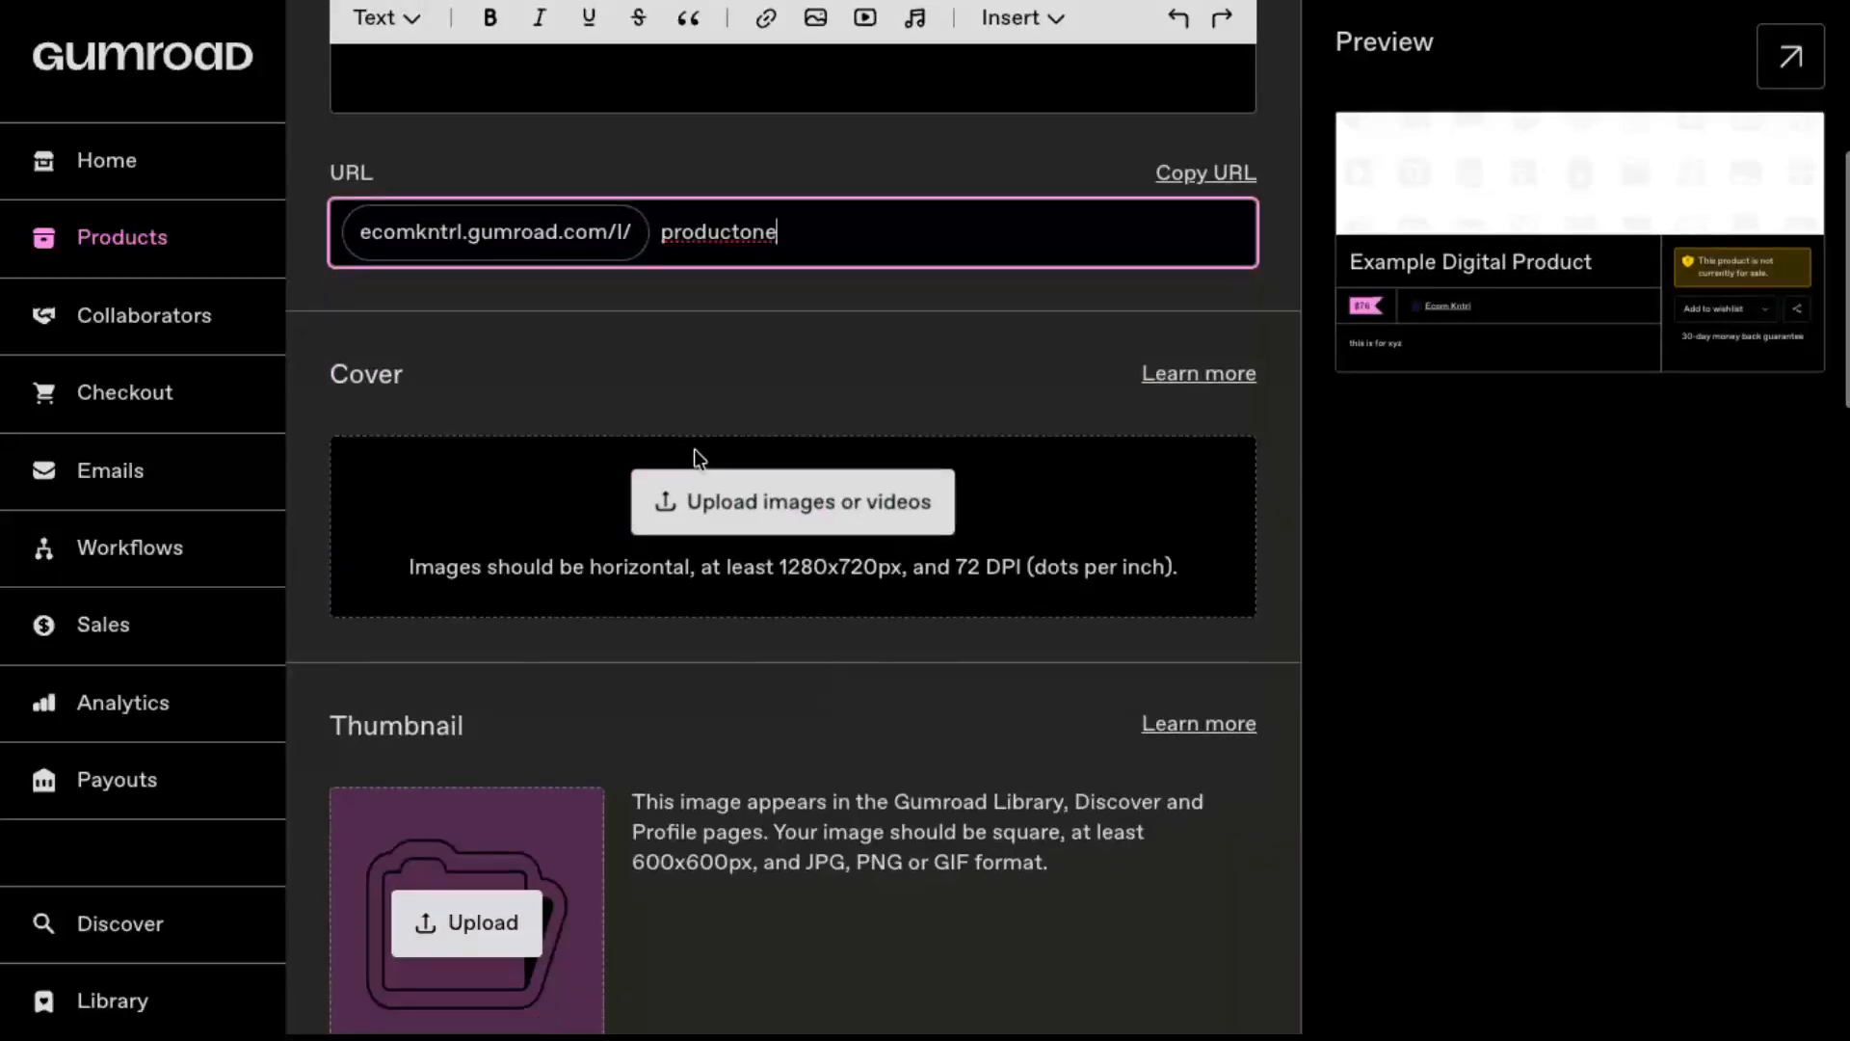
scroll(766, 511, down, 3)
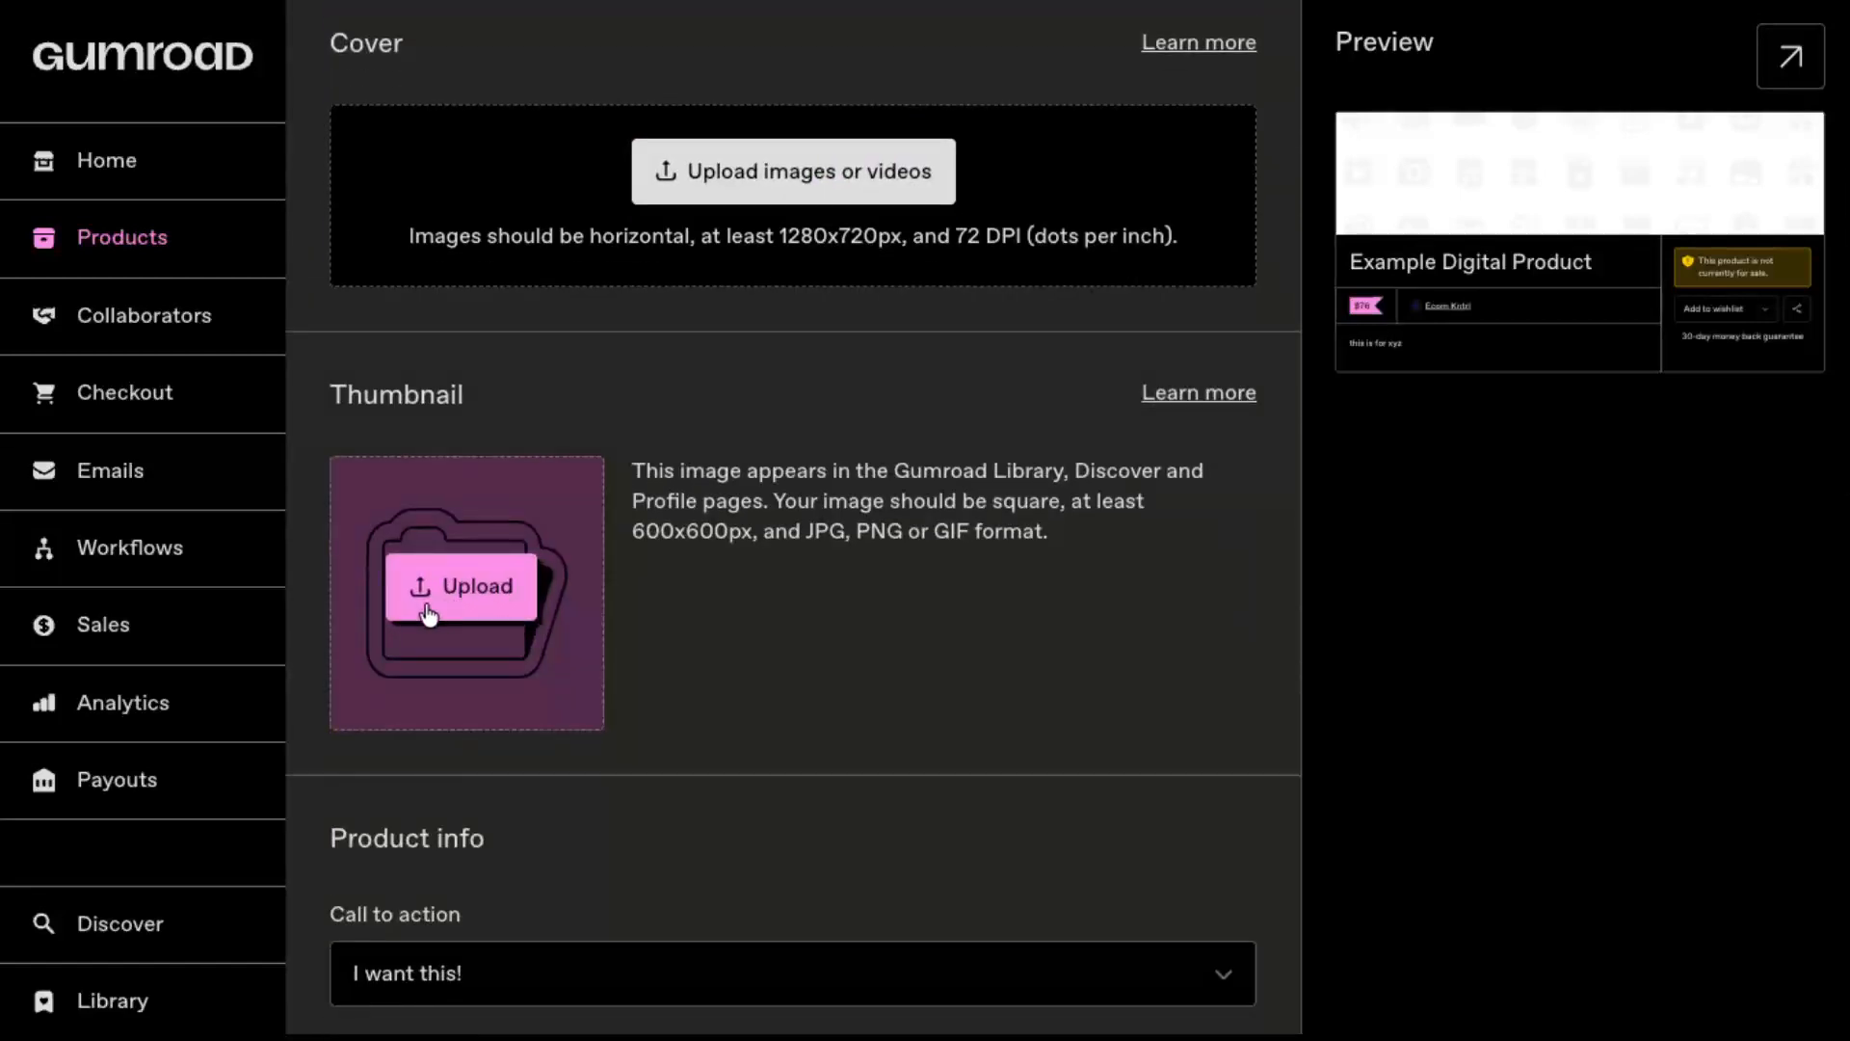
scroll(520, 614, down, 3)
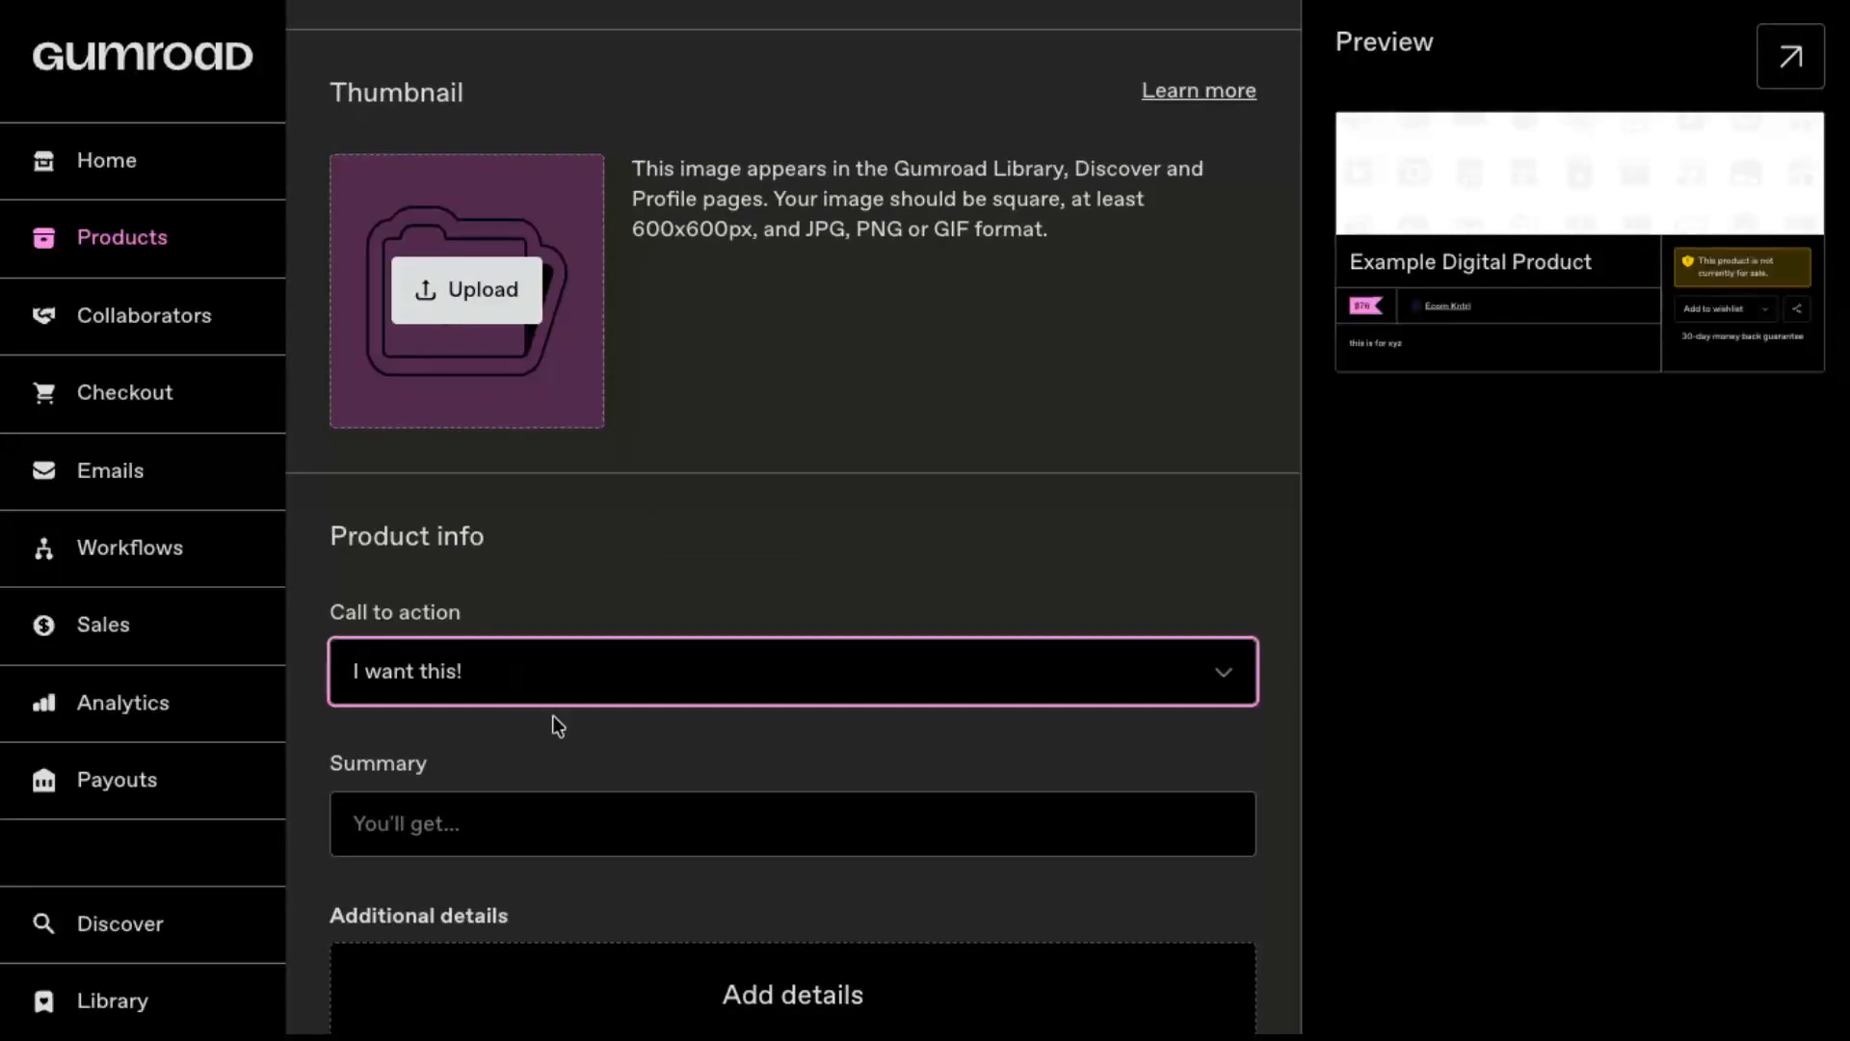
key(Down)
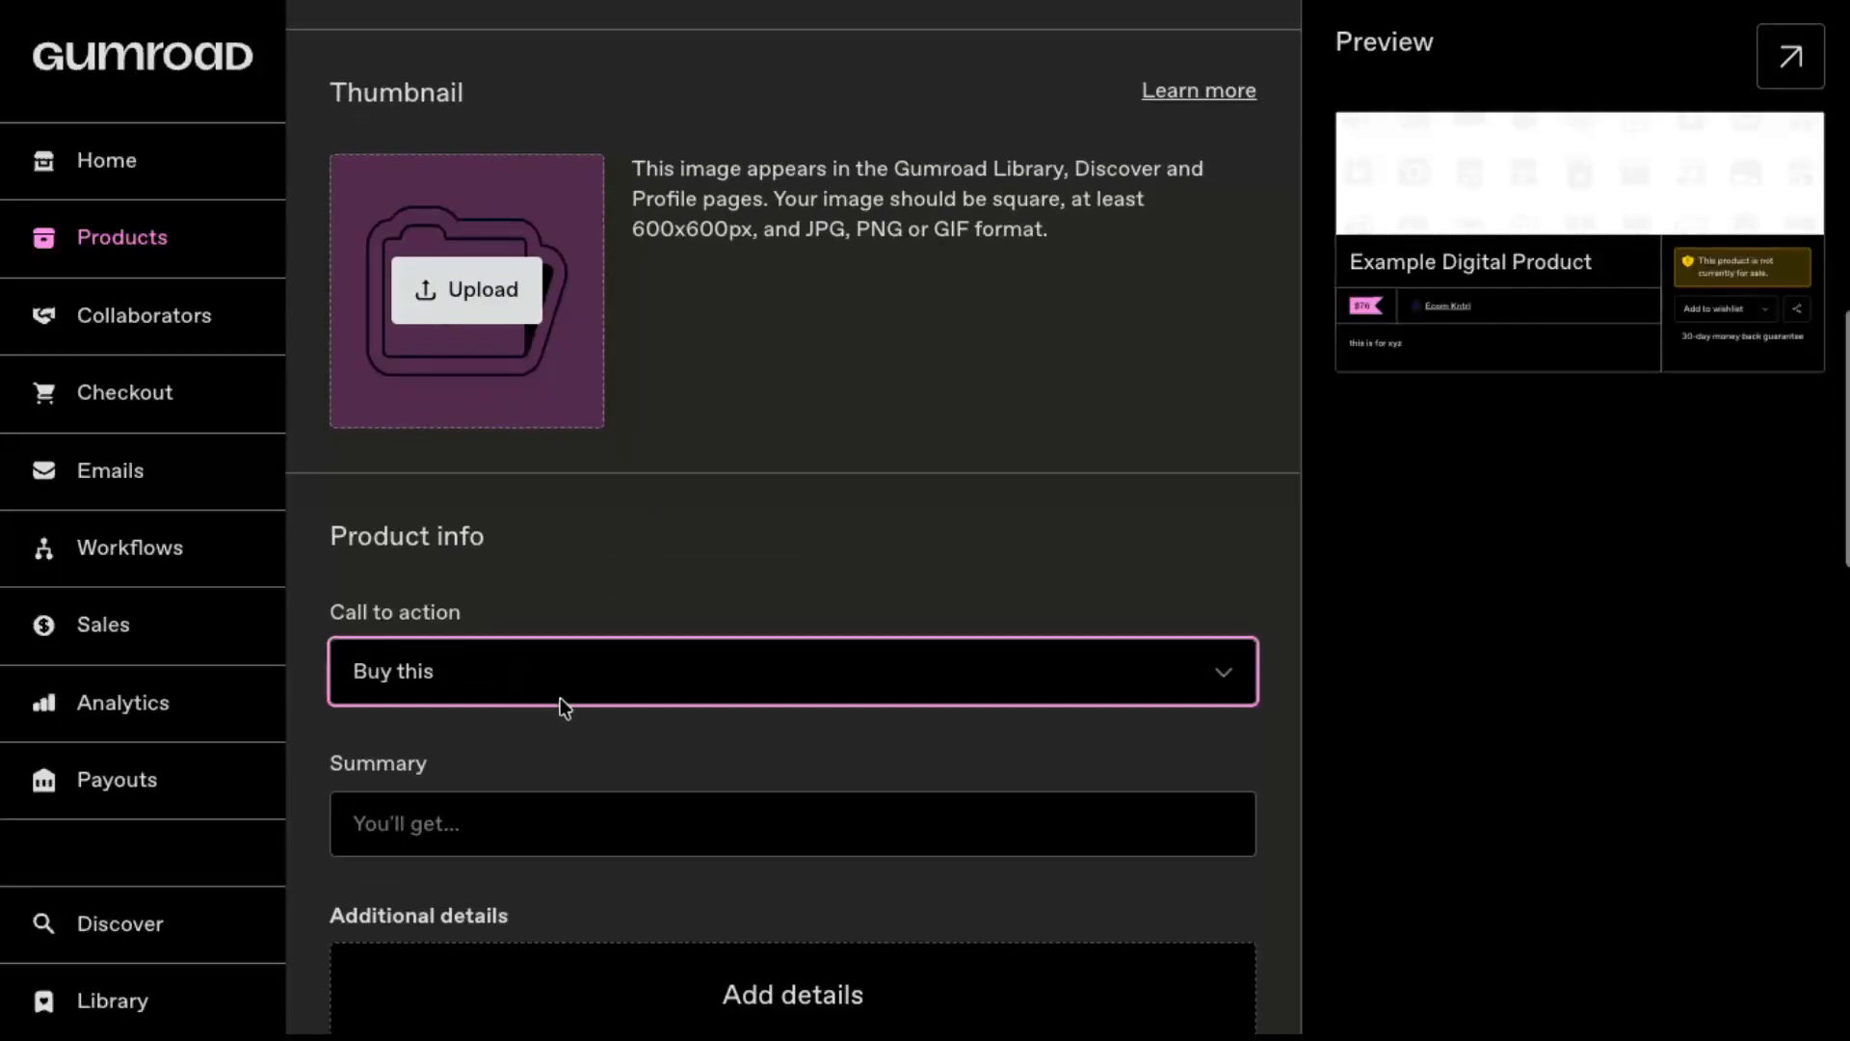
scroll(559, 698, down, 2)
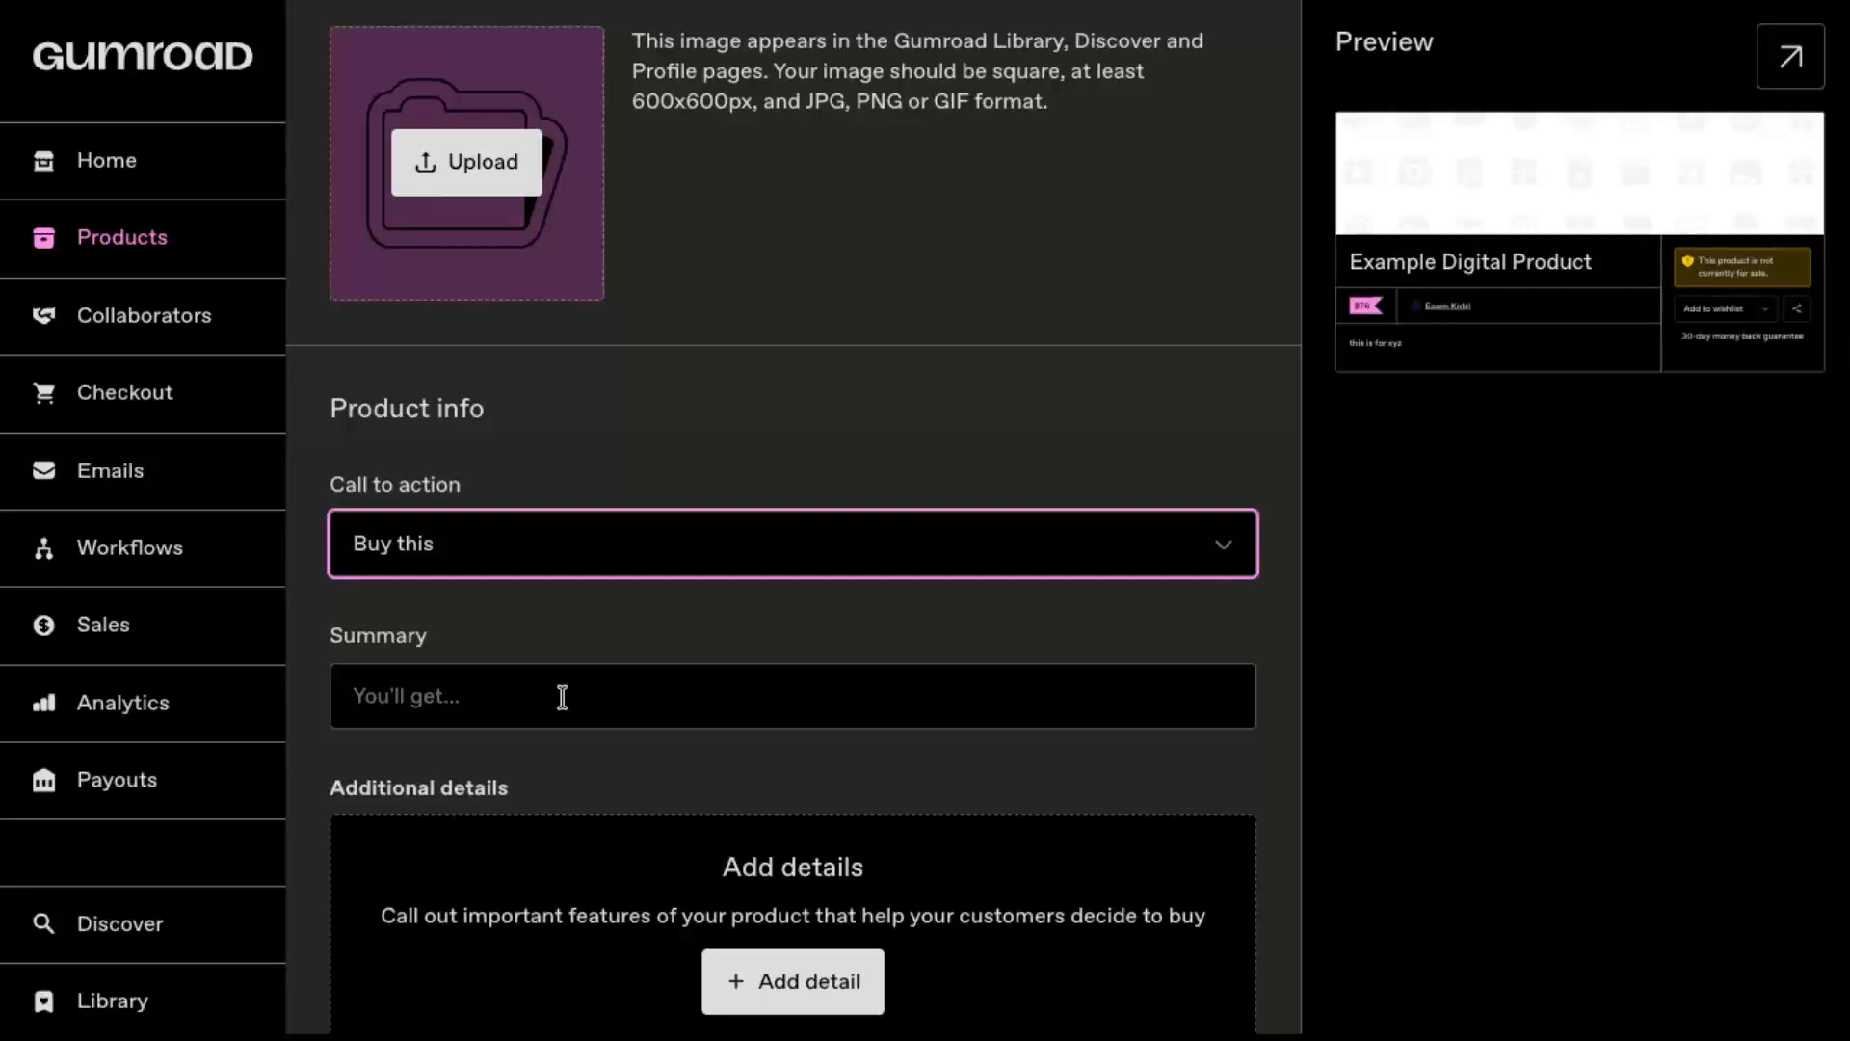
click(562, 696)
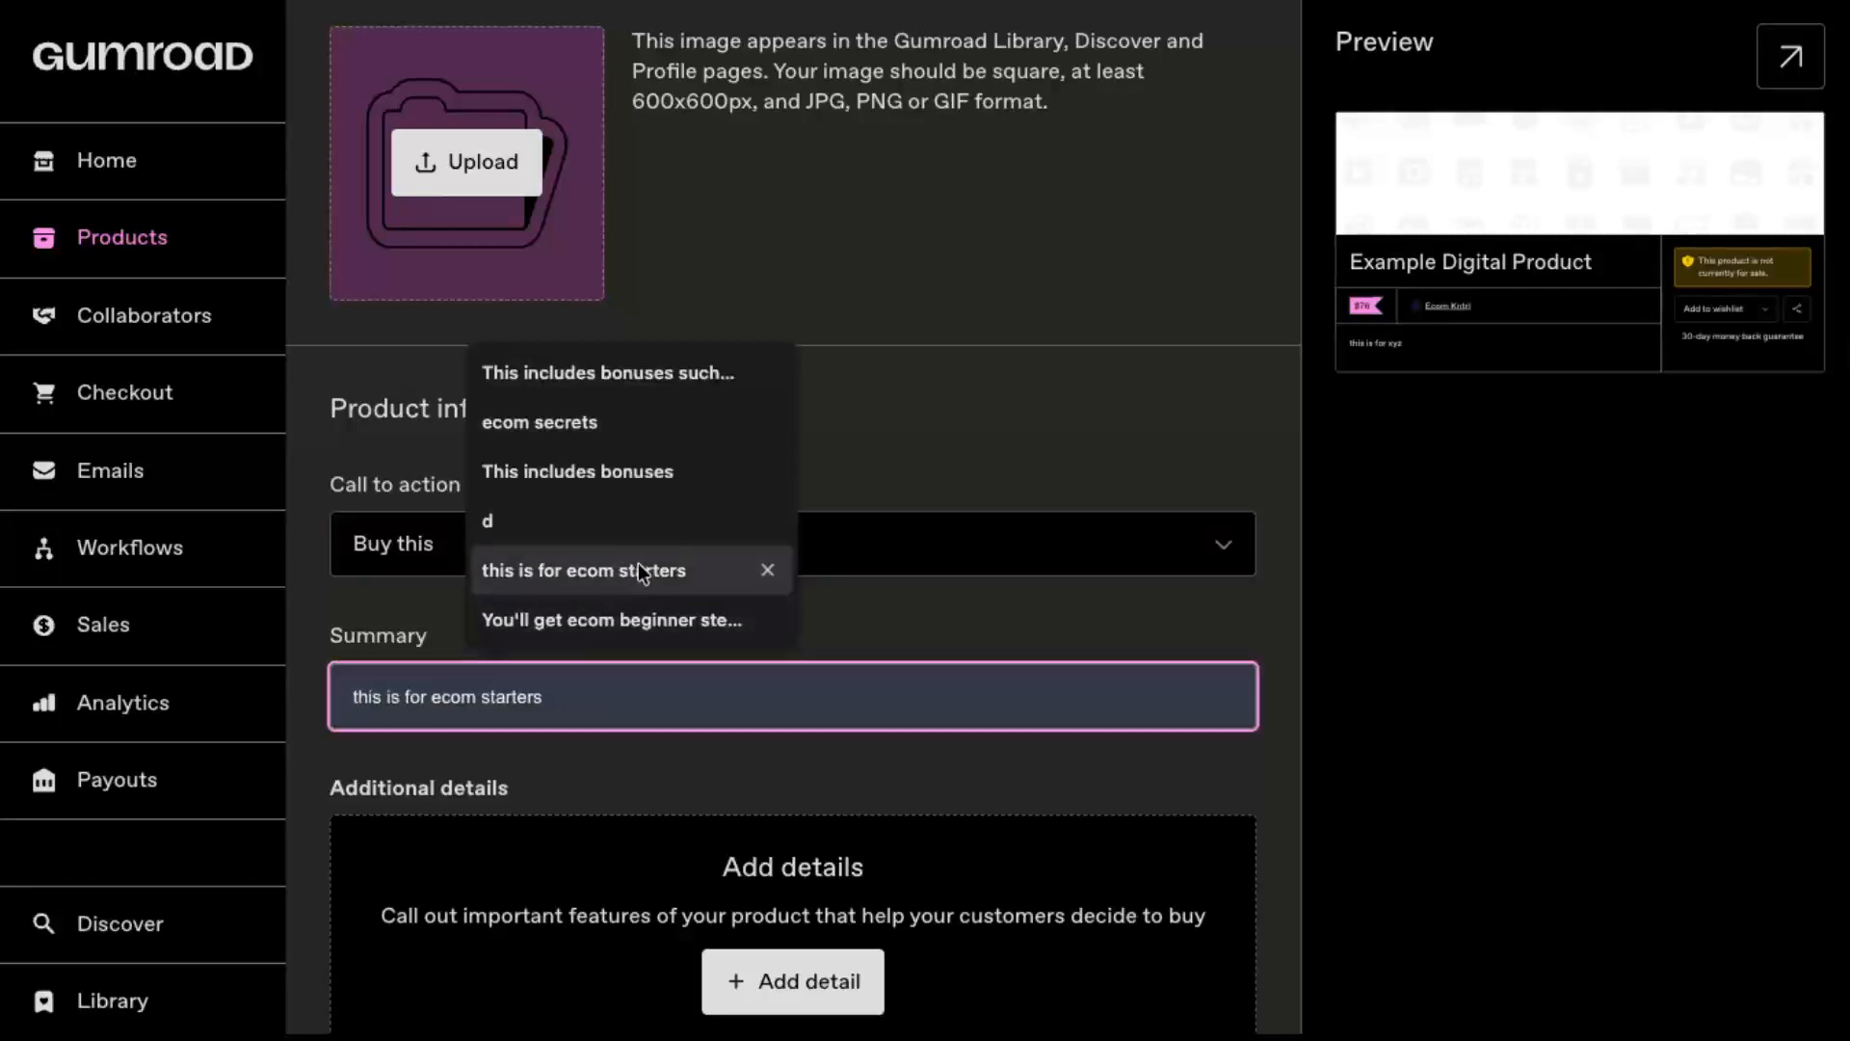
click(609, 618)
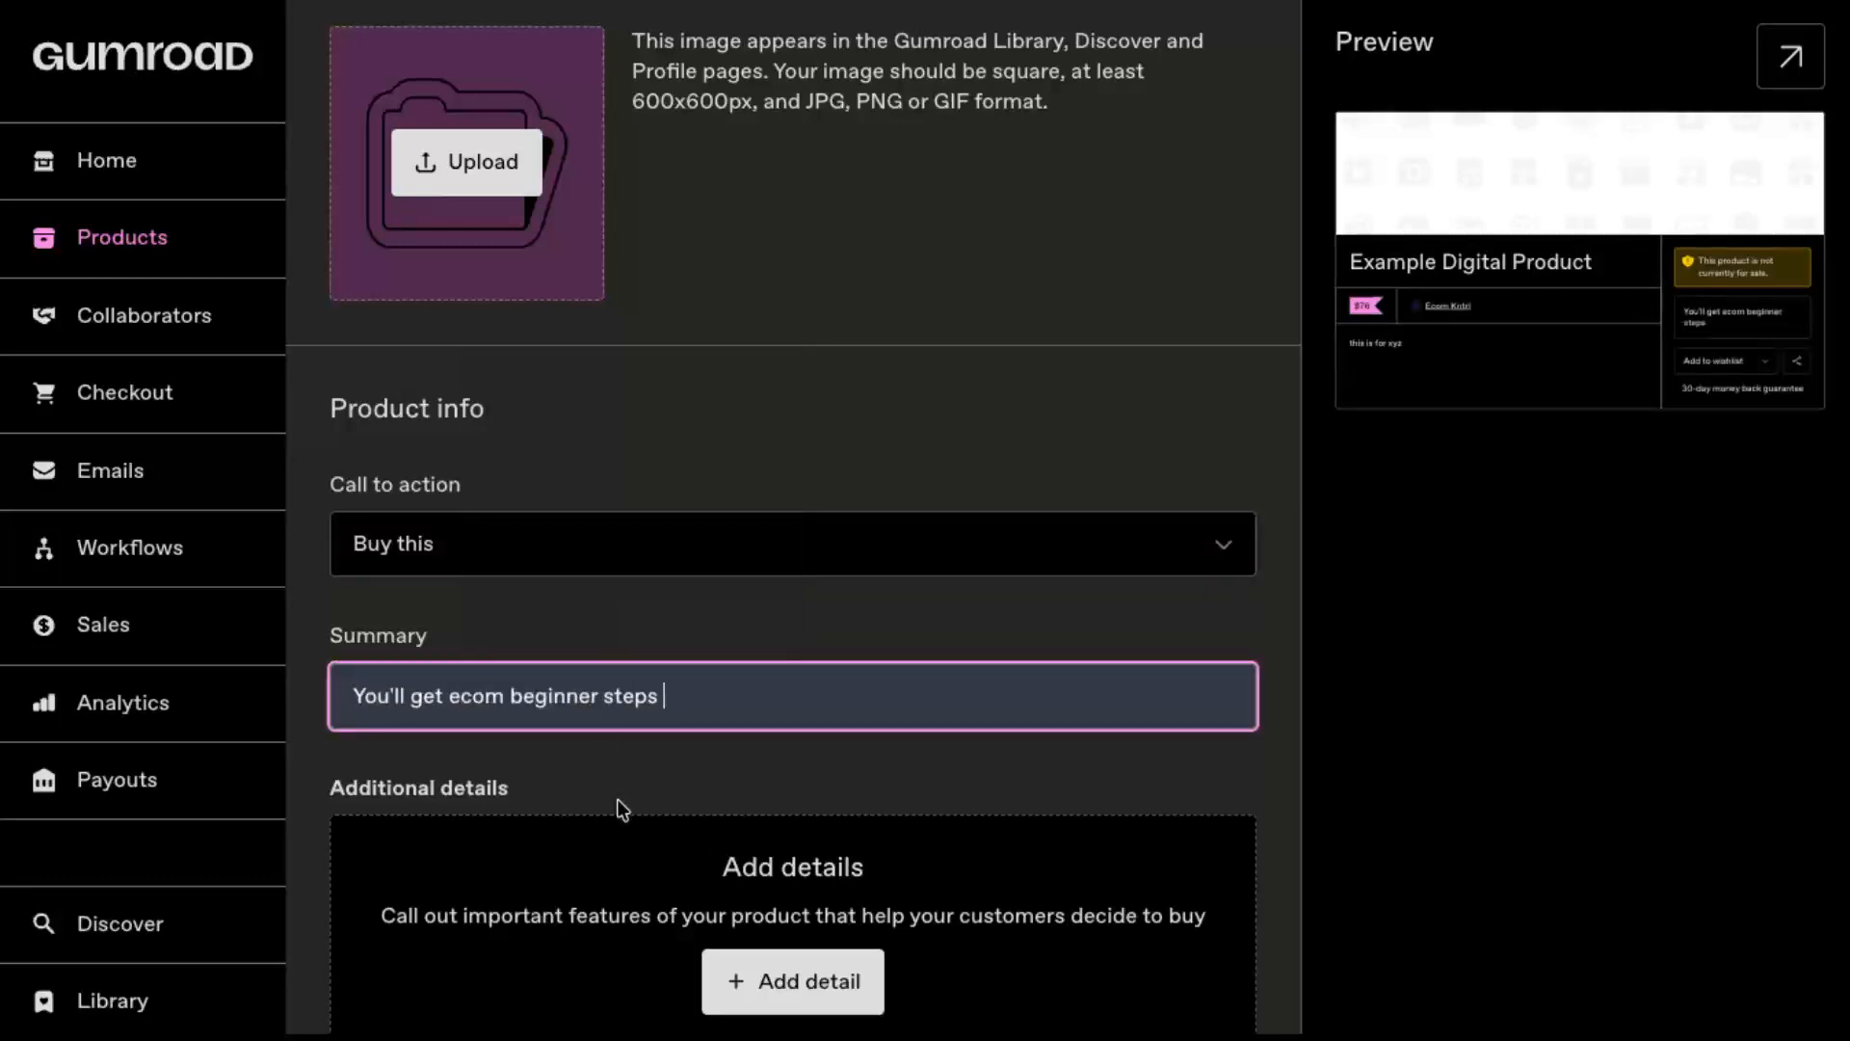
click(684, 789)
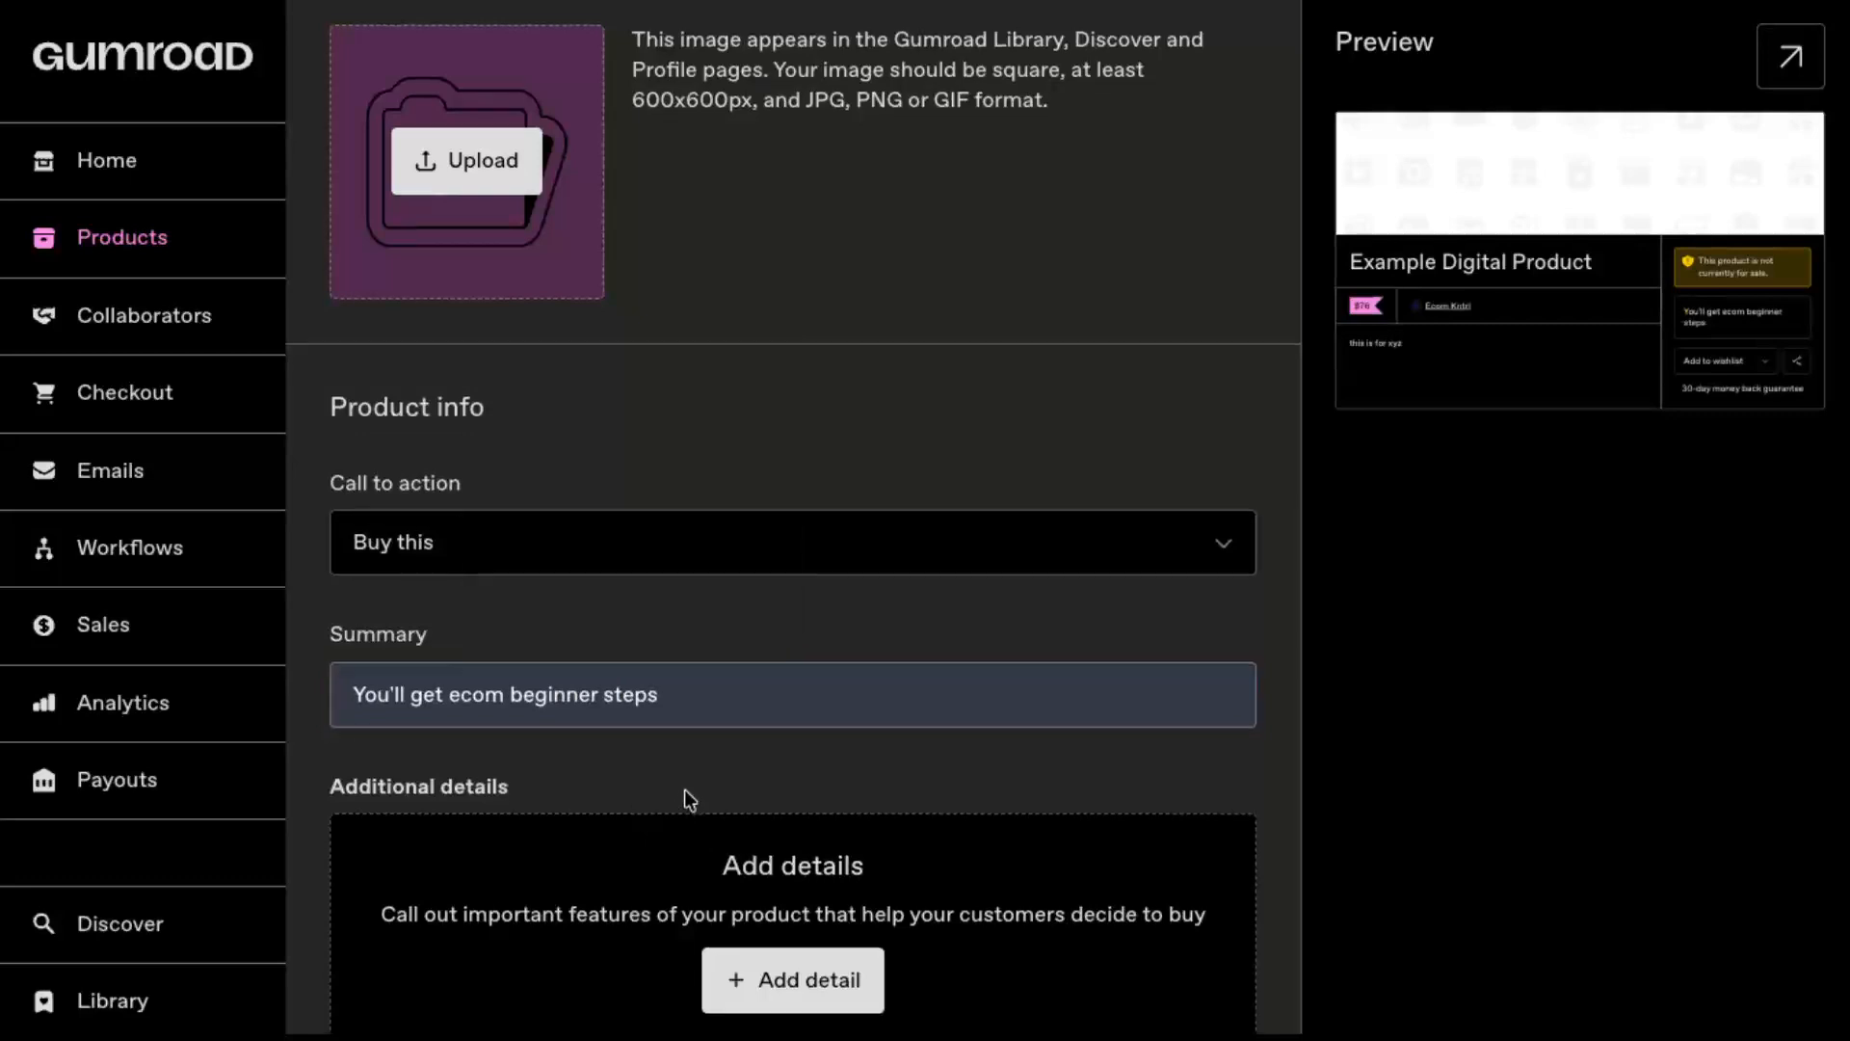
Step: Try the customer invitations to the Gumroad community chat and a Circle community, switching each one back off
scroll(685, 790, down, 2)
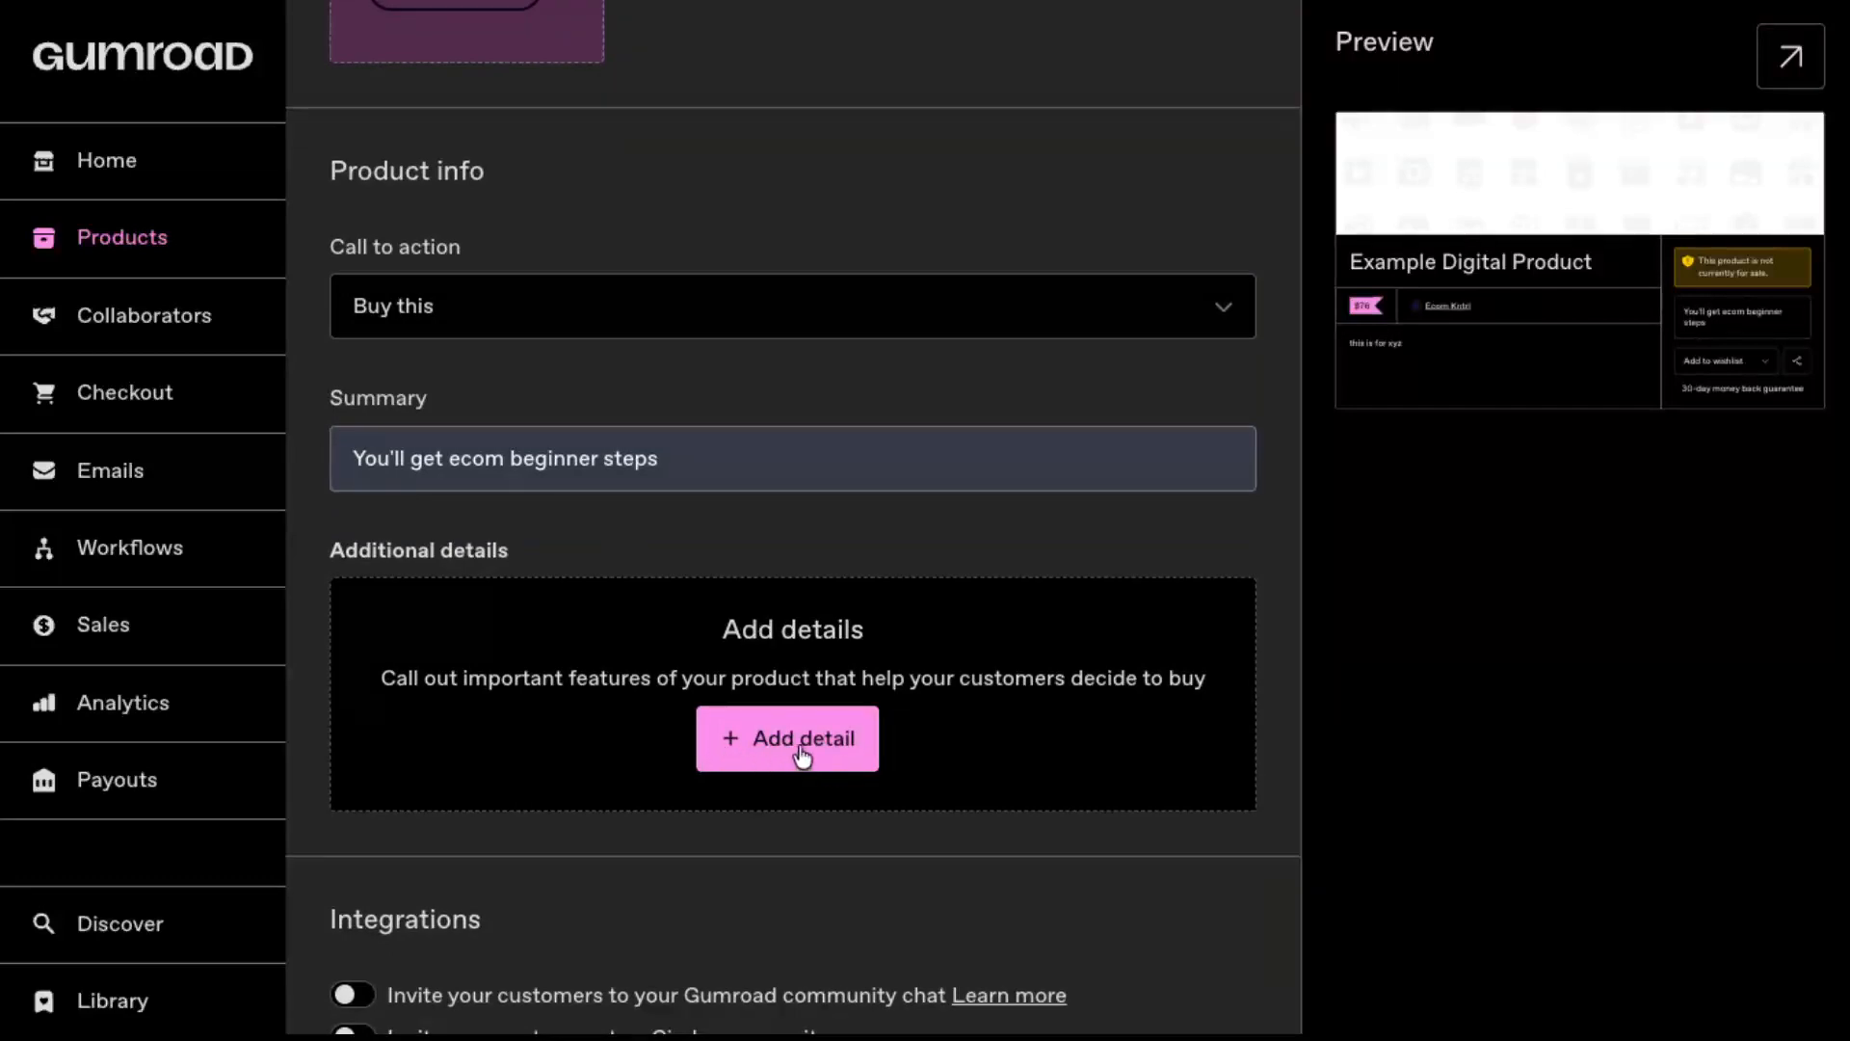
scroll(801, 756, down, 3)
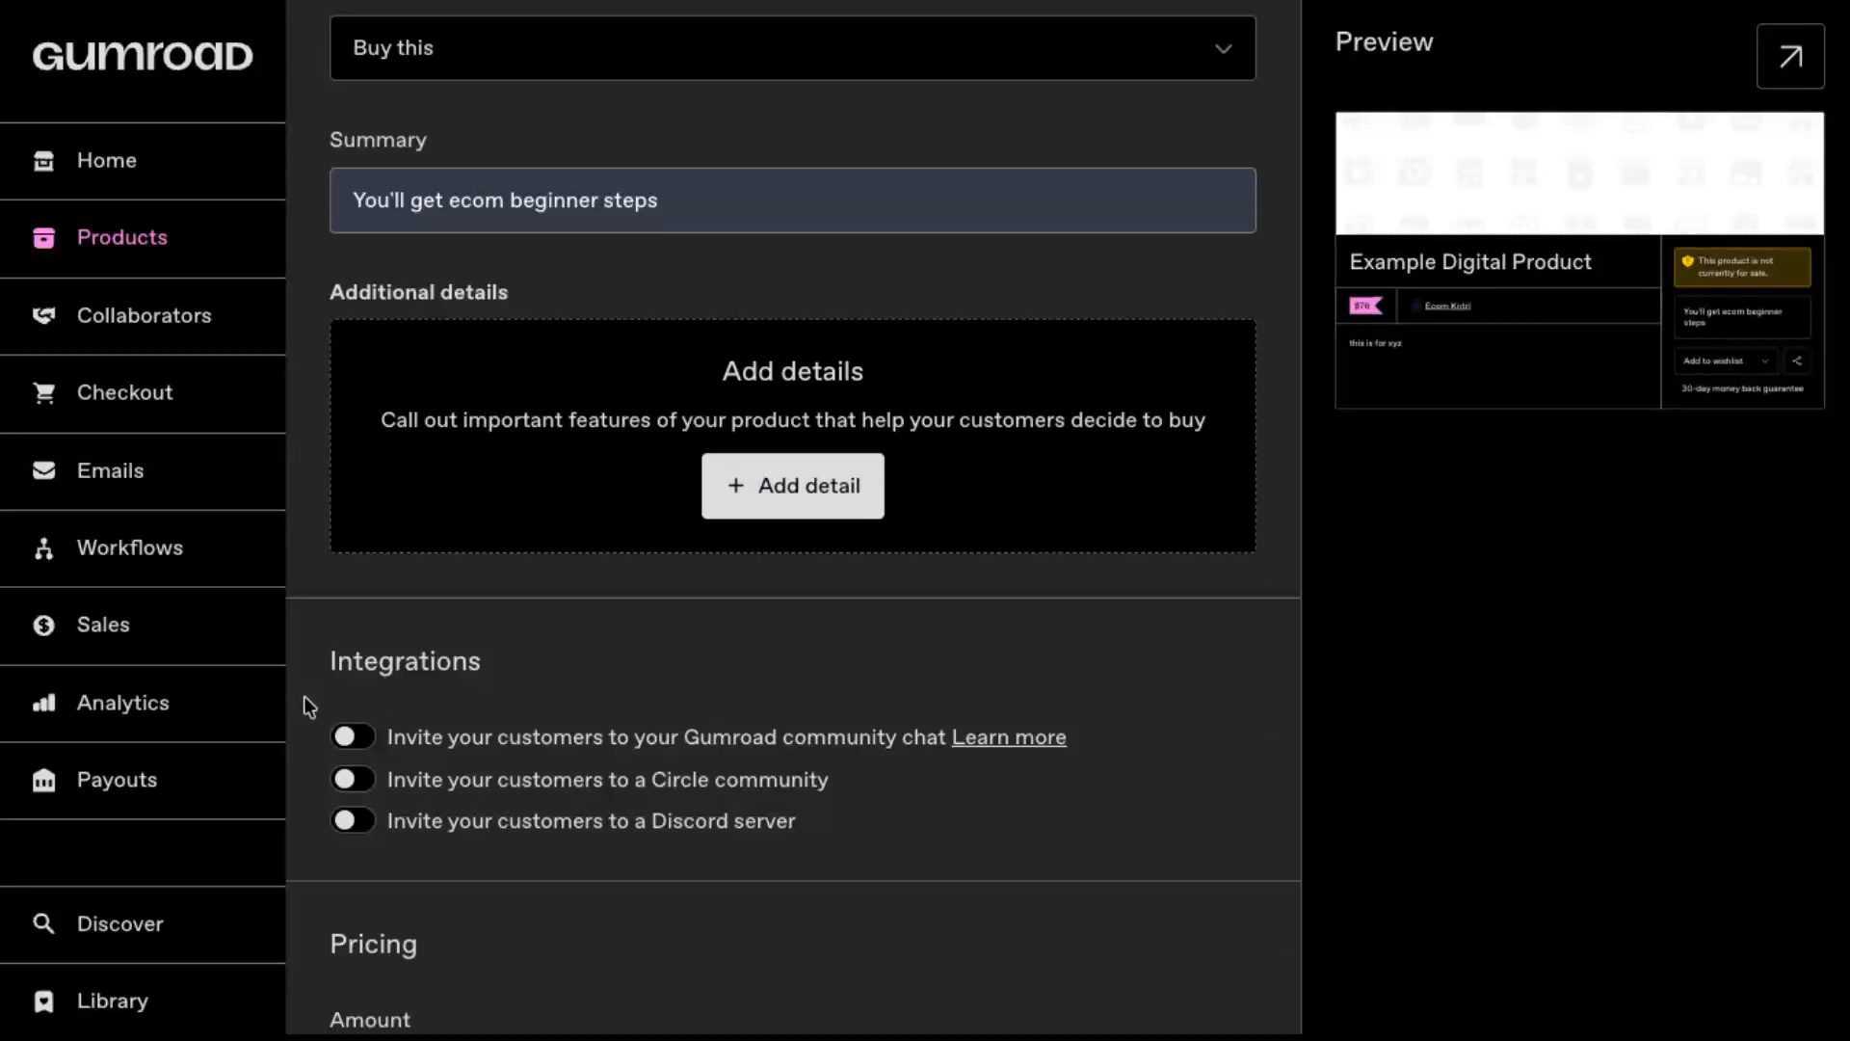
click(350, 740)
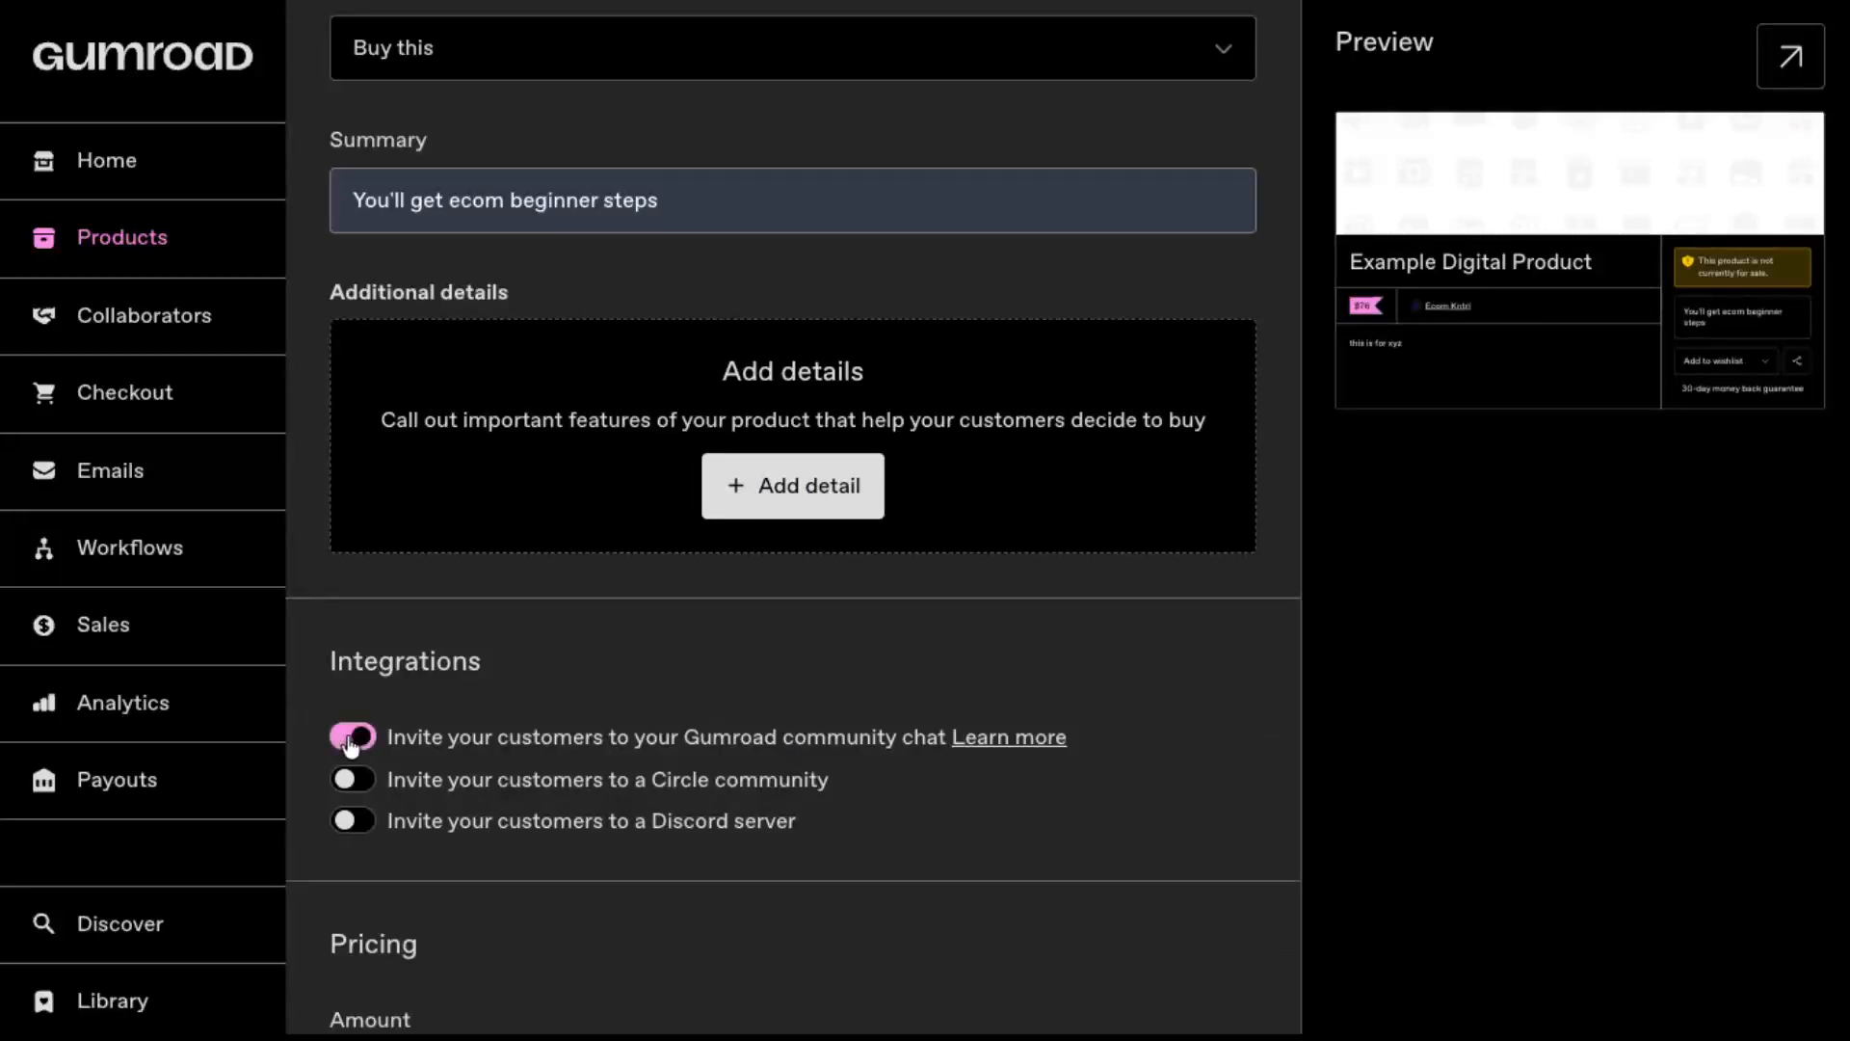
click(350, 740)
click(348, 781)
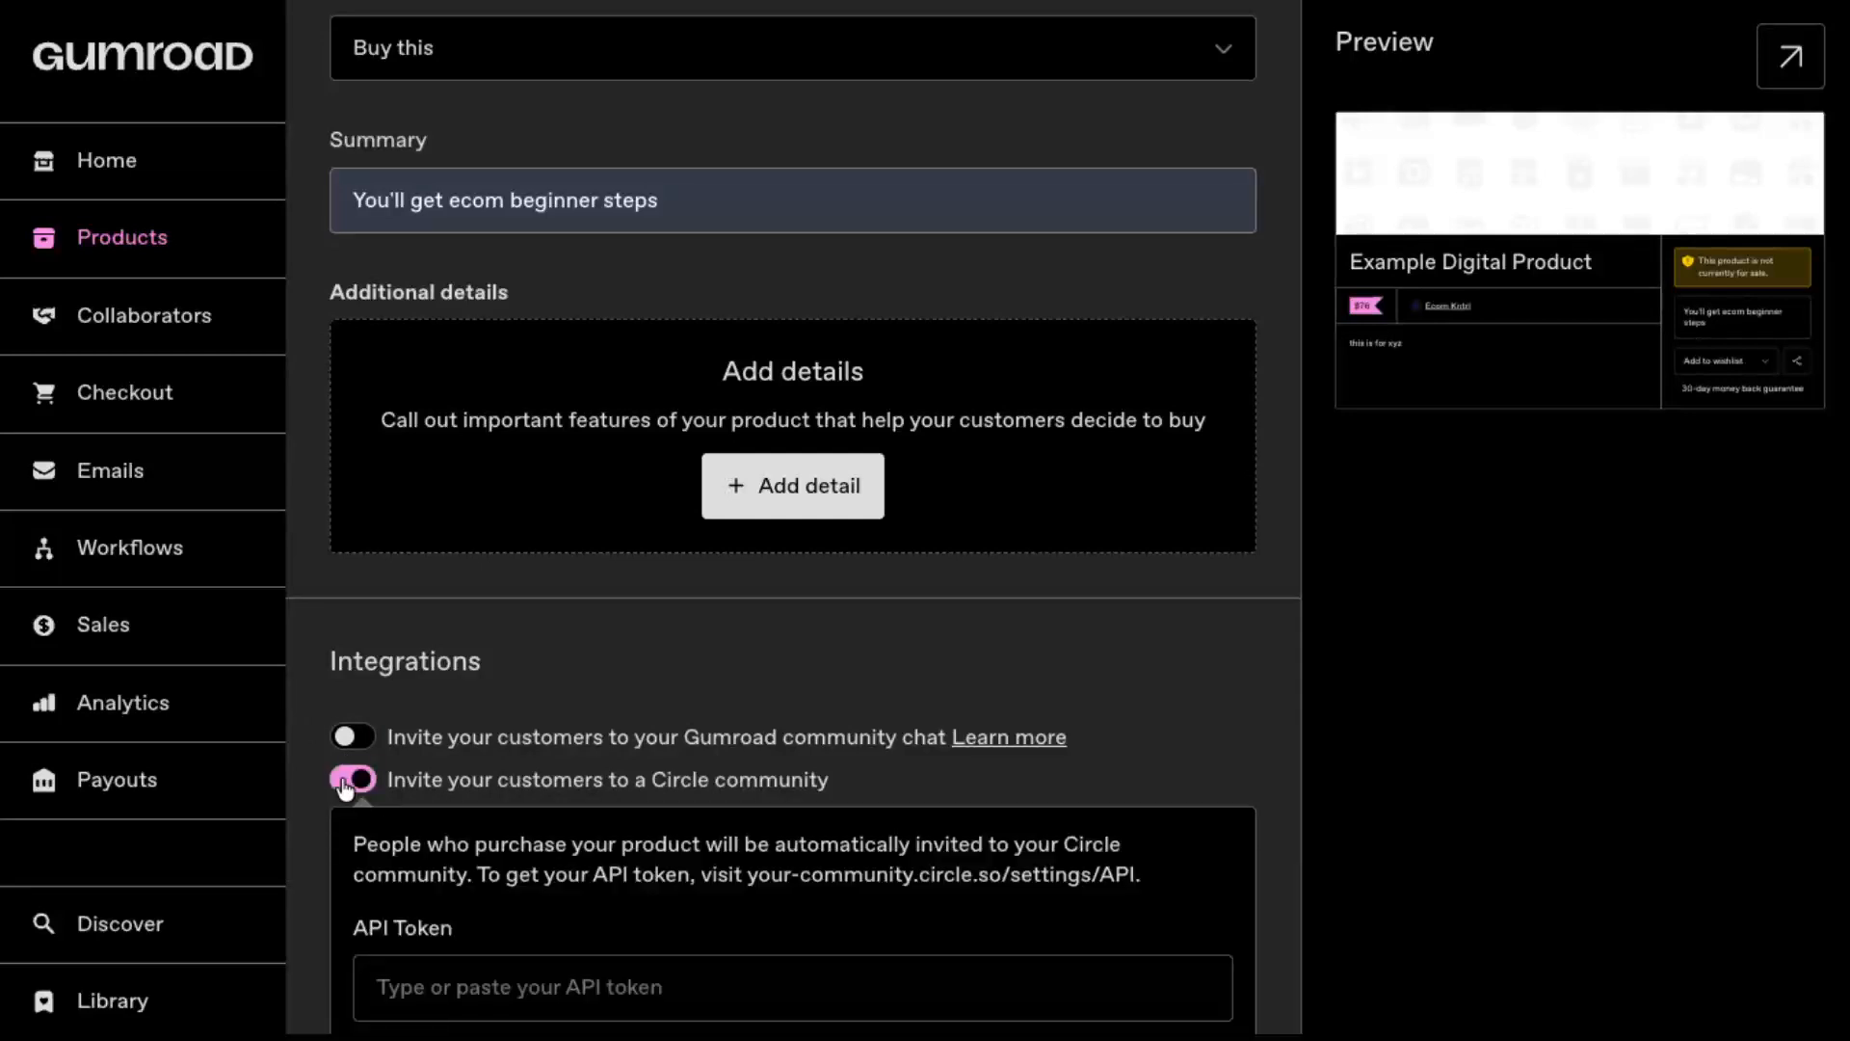
click(348, 781)
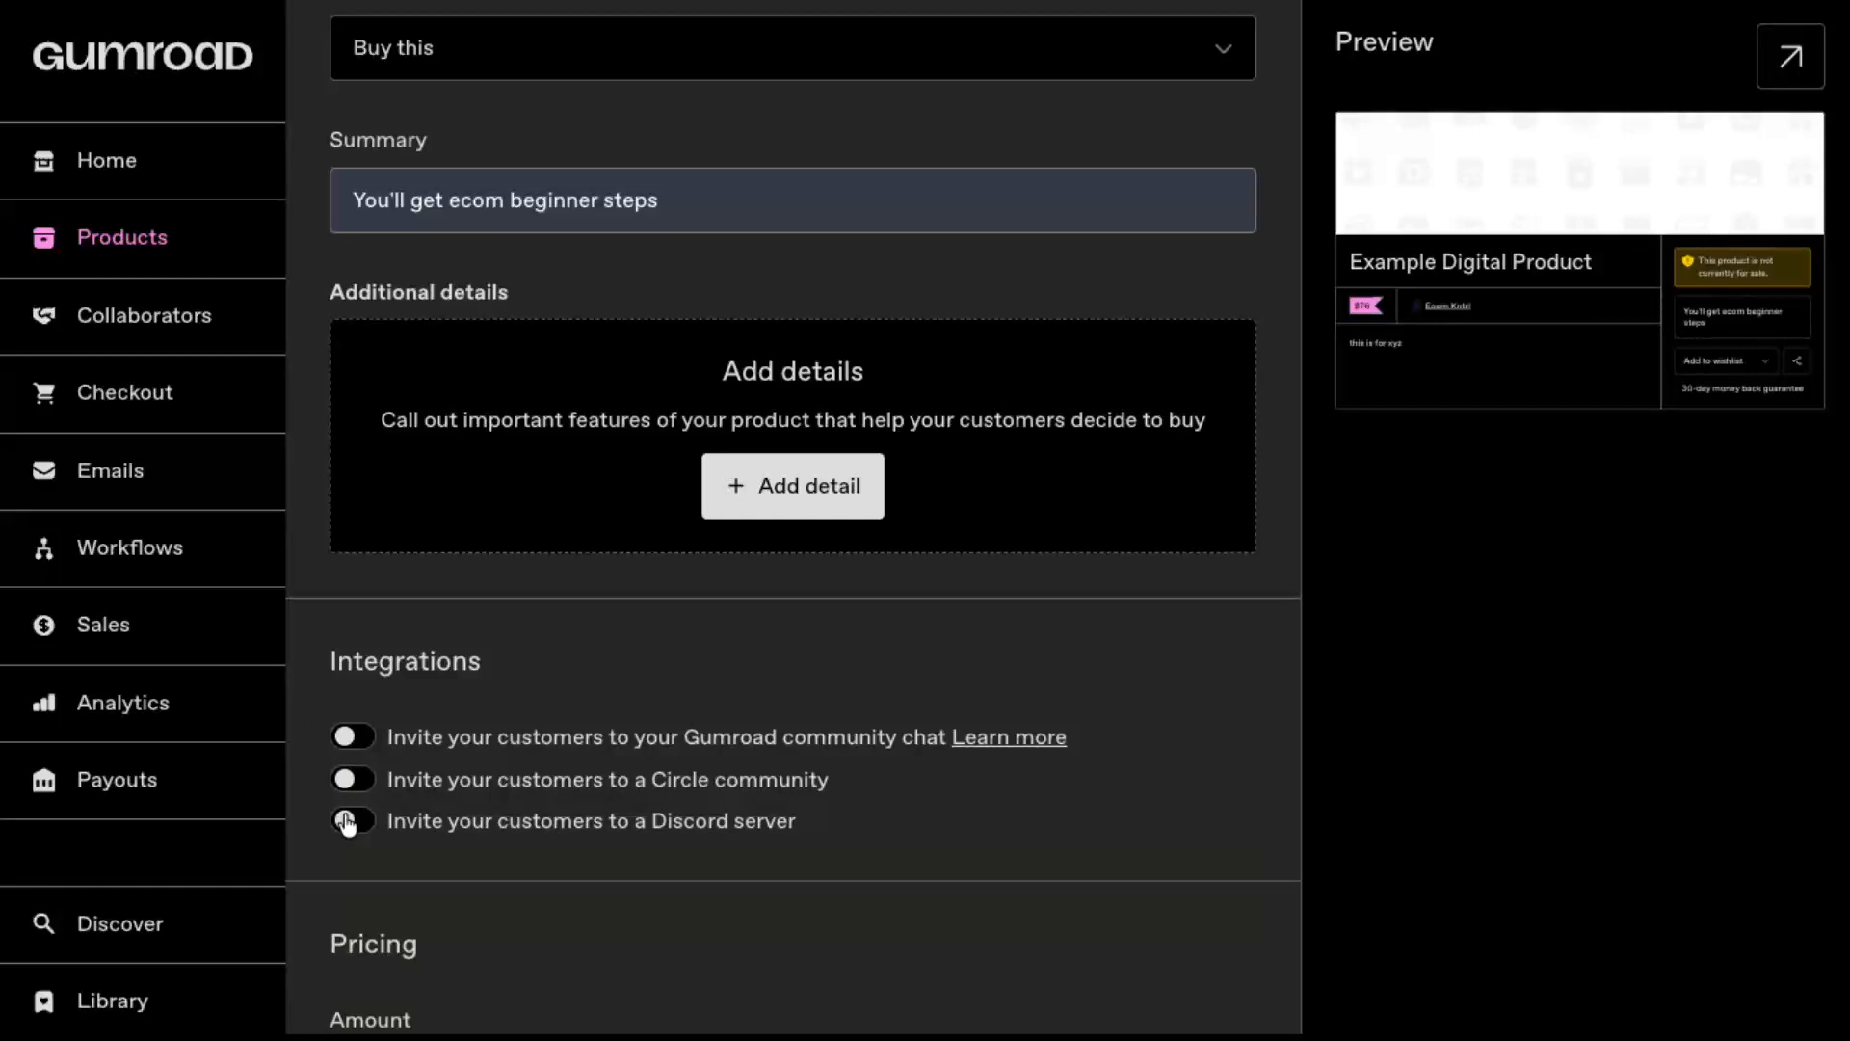
Step: Try the pay-what-they-want and installment payment options, switching each one back off
scroll(348, 822, down, 3)
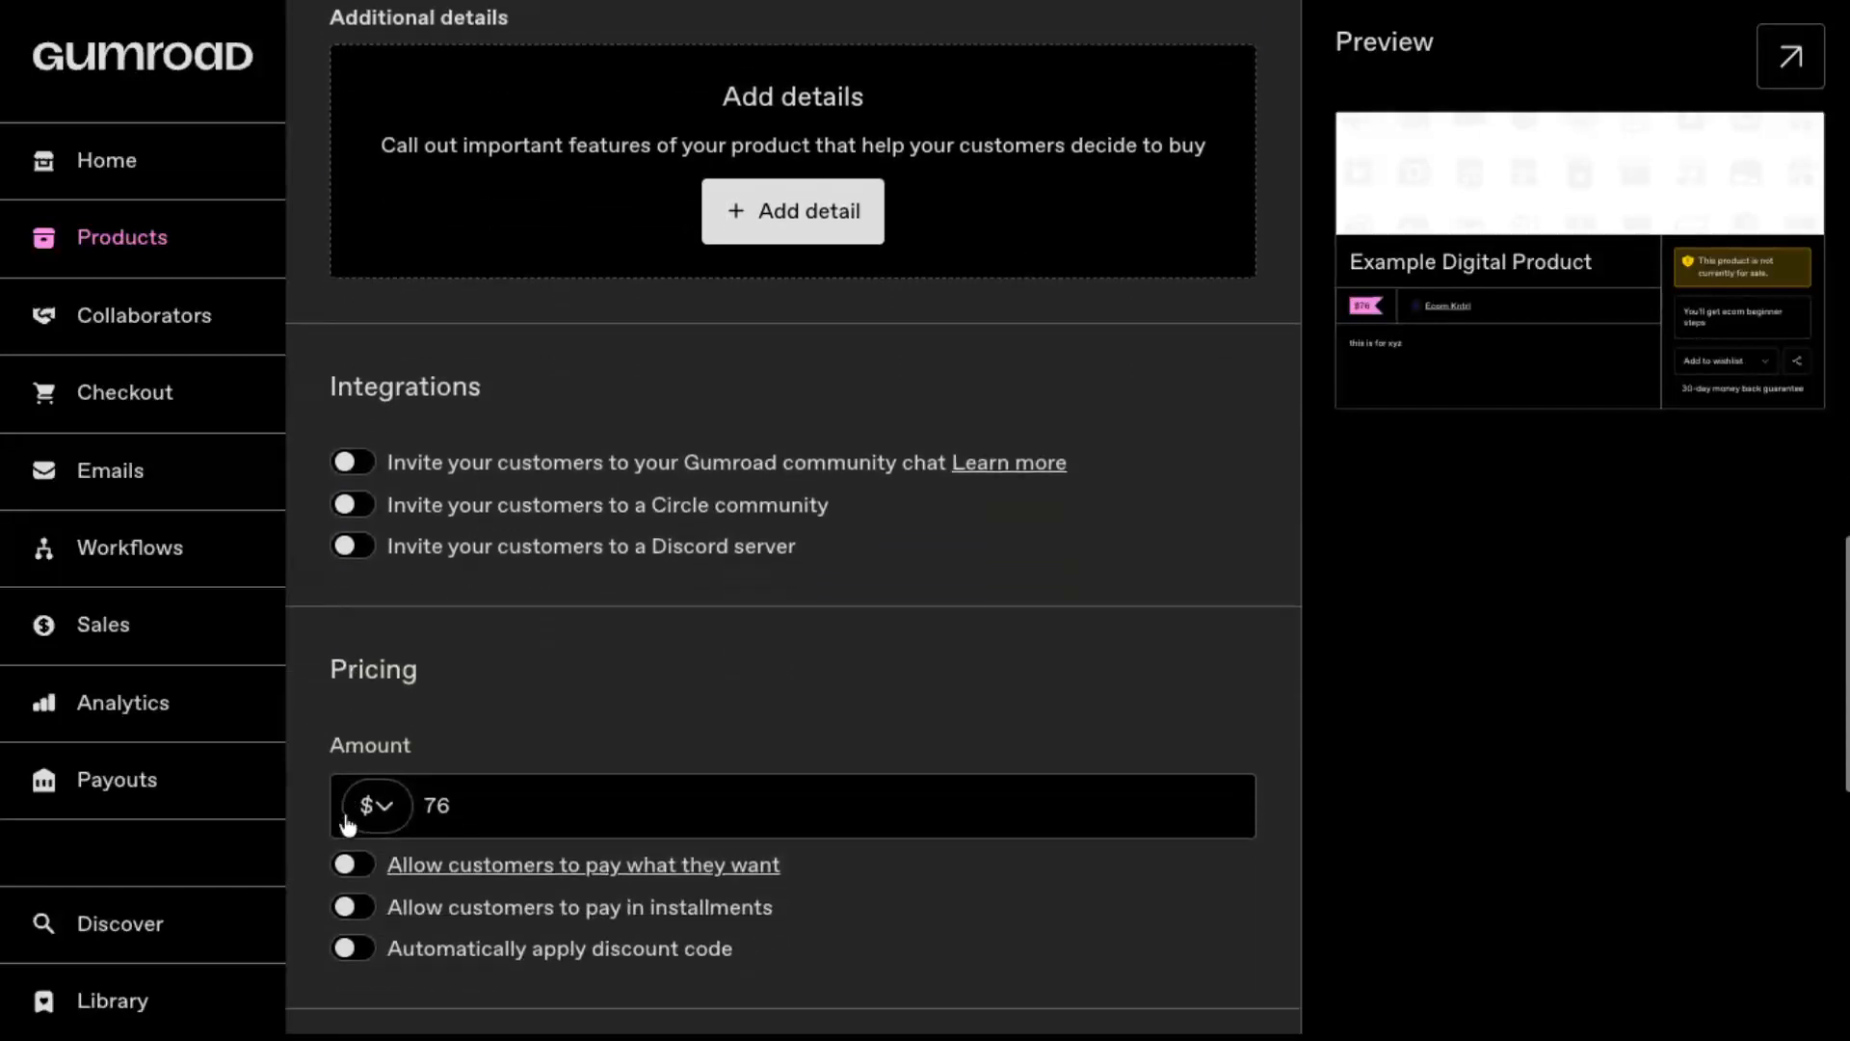
scroll(534, 810, down, 2)
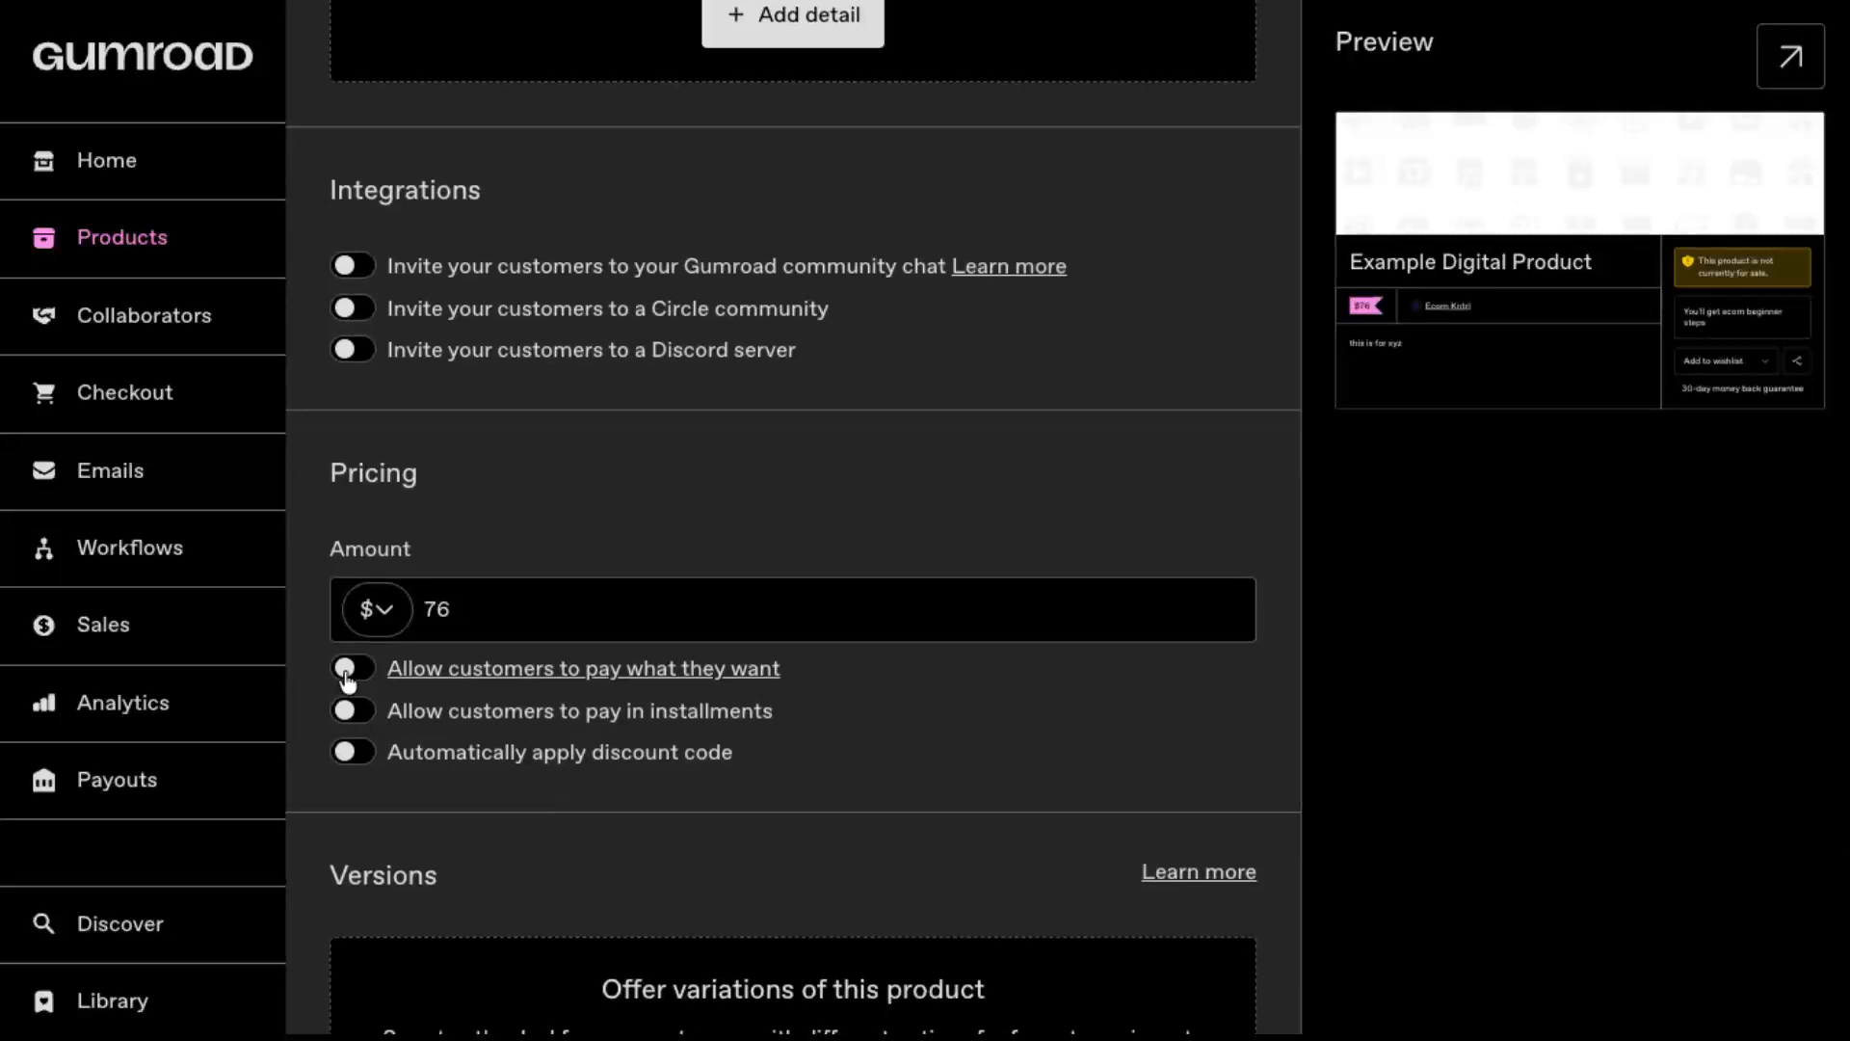
click(348, 669)
click(350, 673)
click(353, 713)
click(356, 718)
Step: Add a first version to the product, keeping its default name and no additional amount
scroll(359, 764, down, 4)
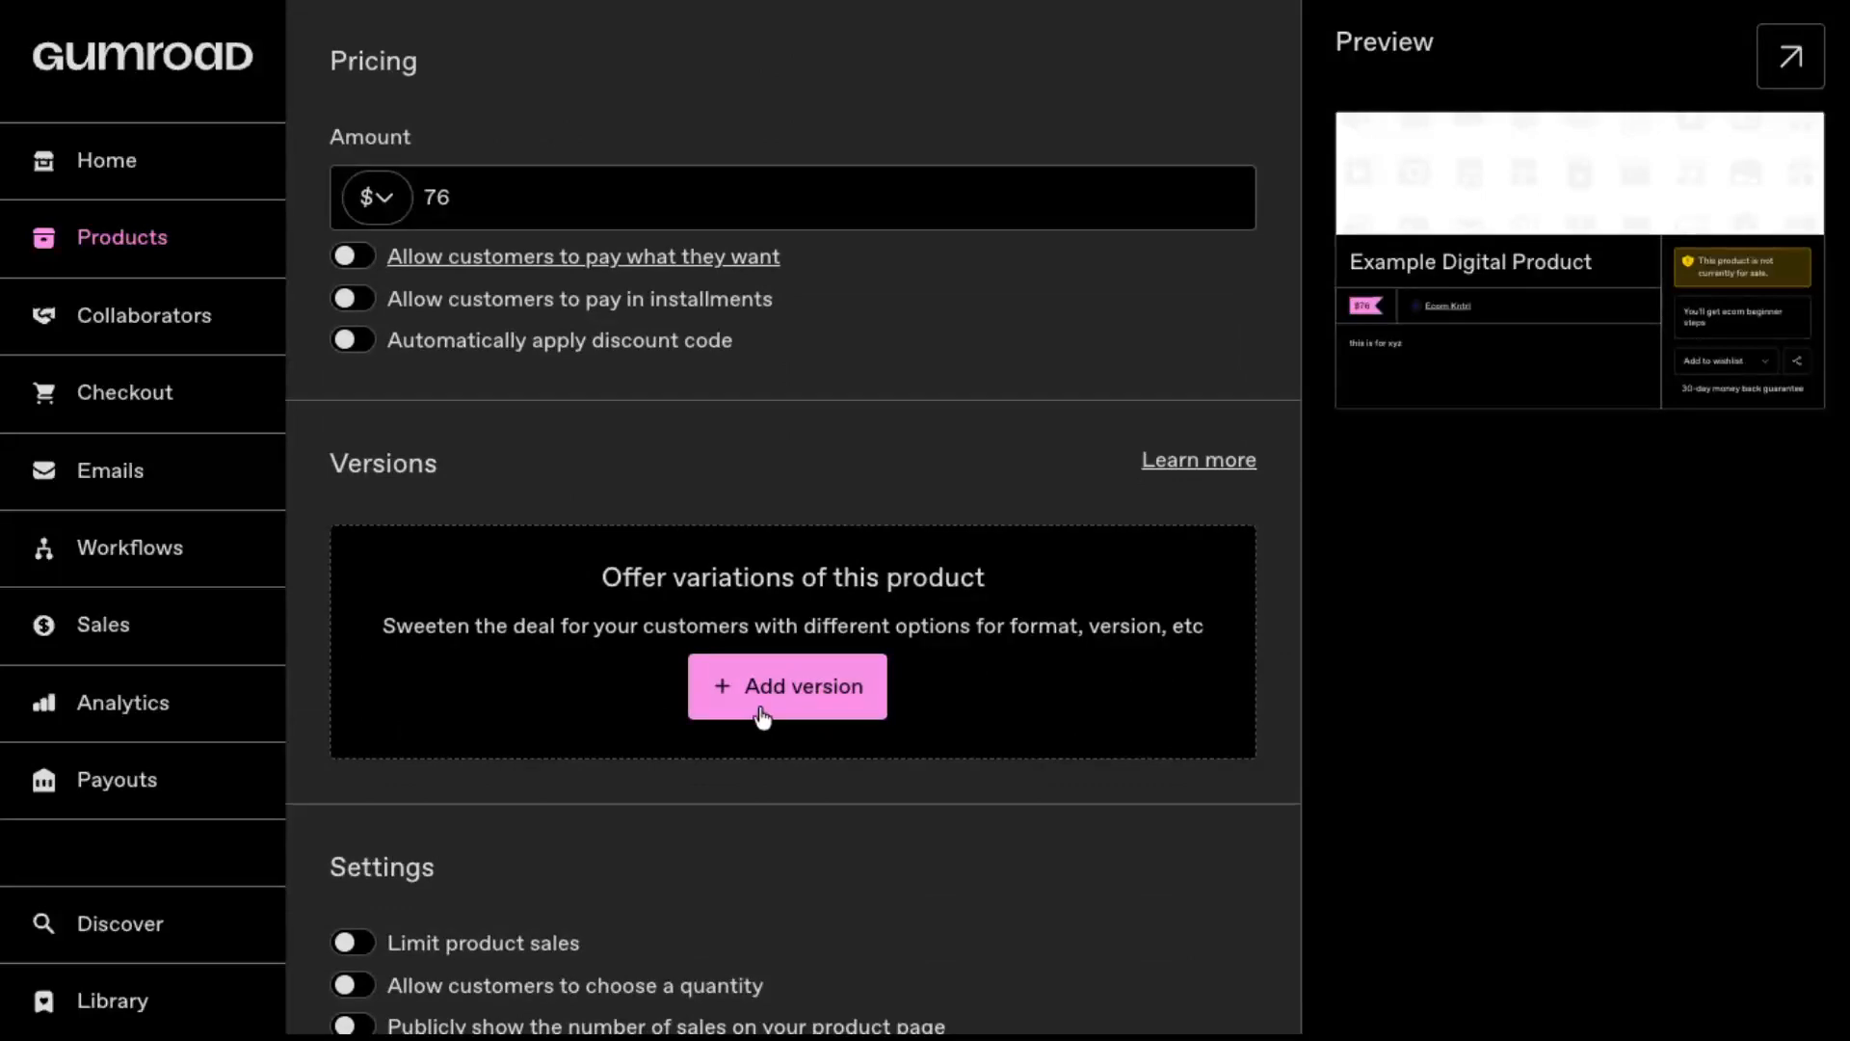
click(805, 713)
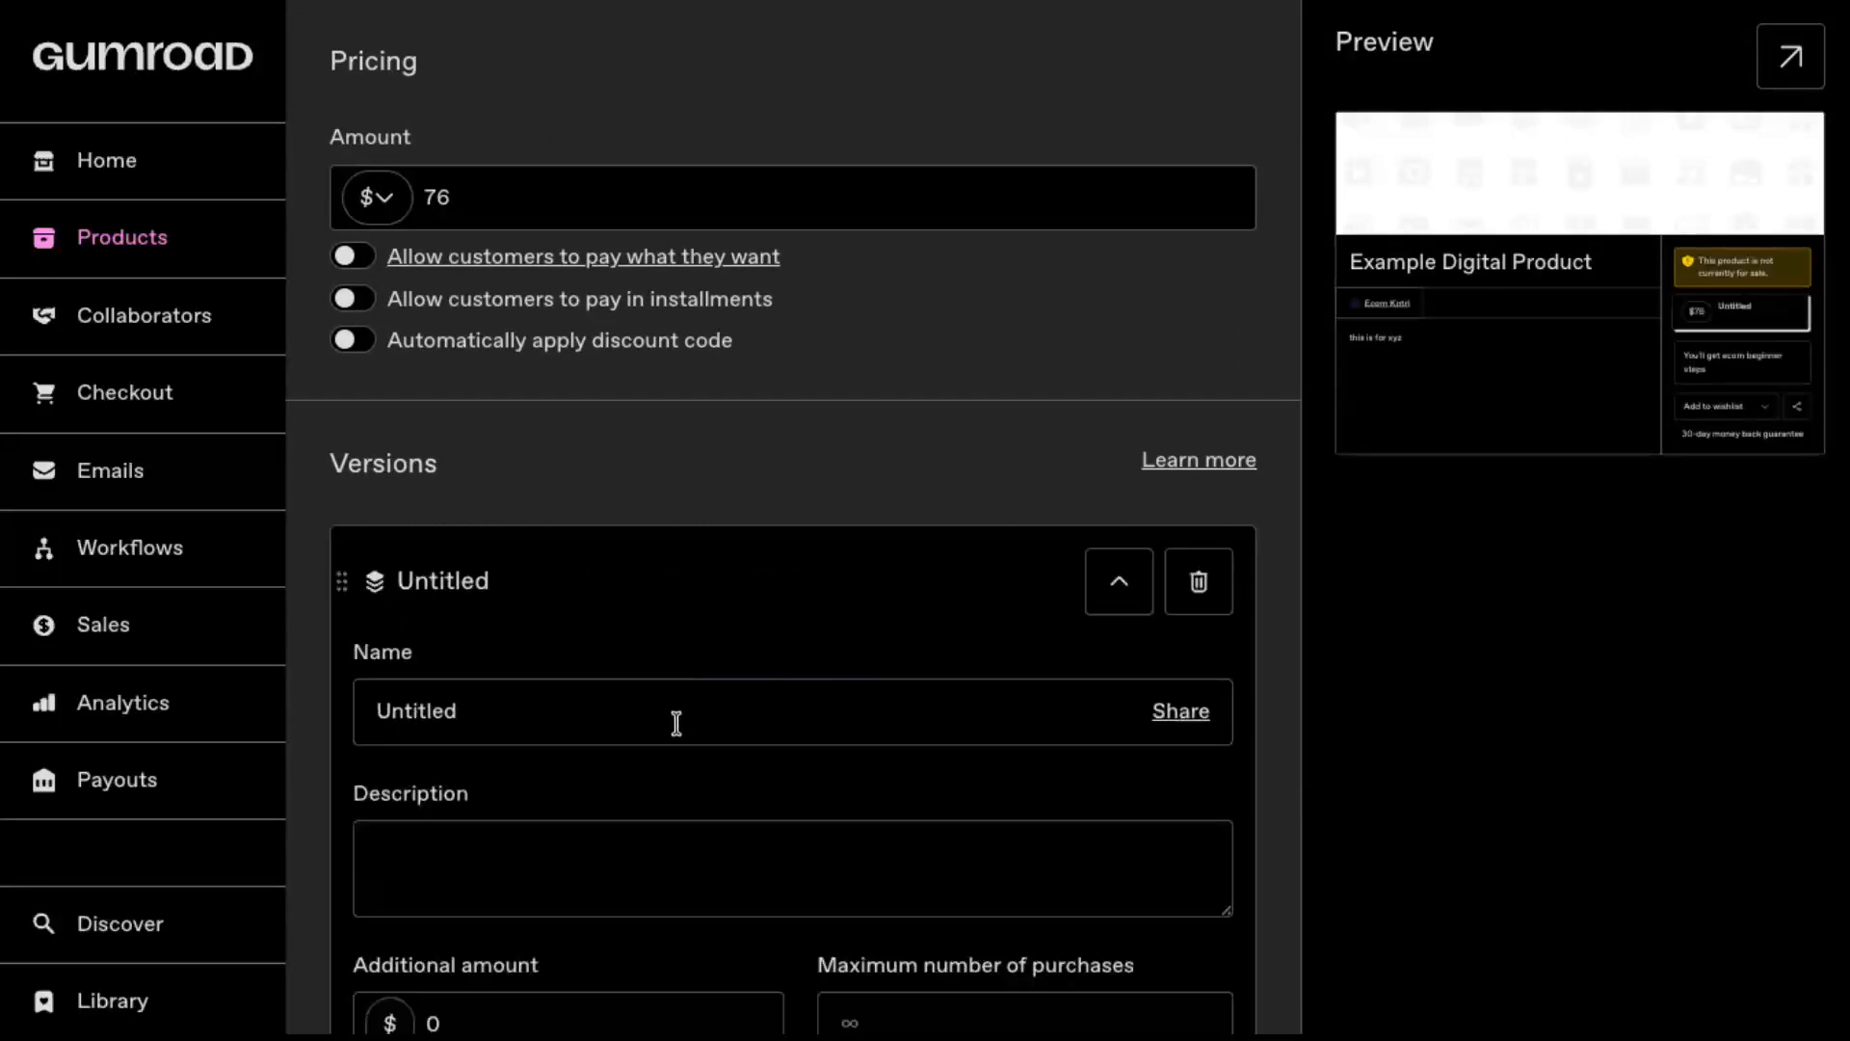
scroll(674, 723, down, 3)
scroll(676, 723, down, 2)
scroll(677, 721, up, 1)
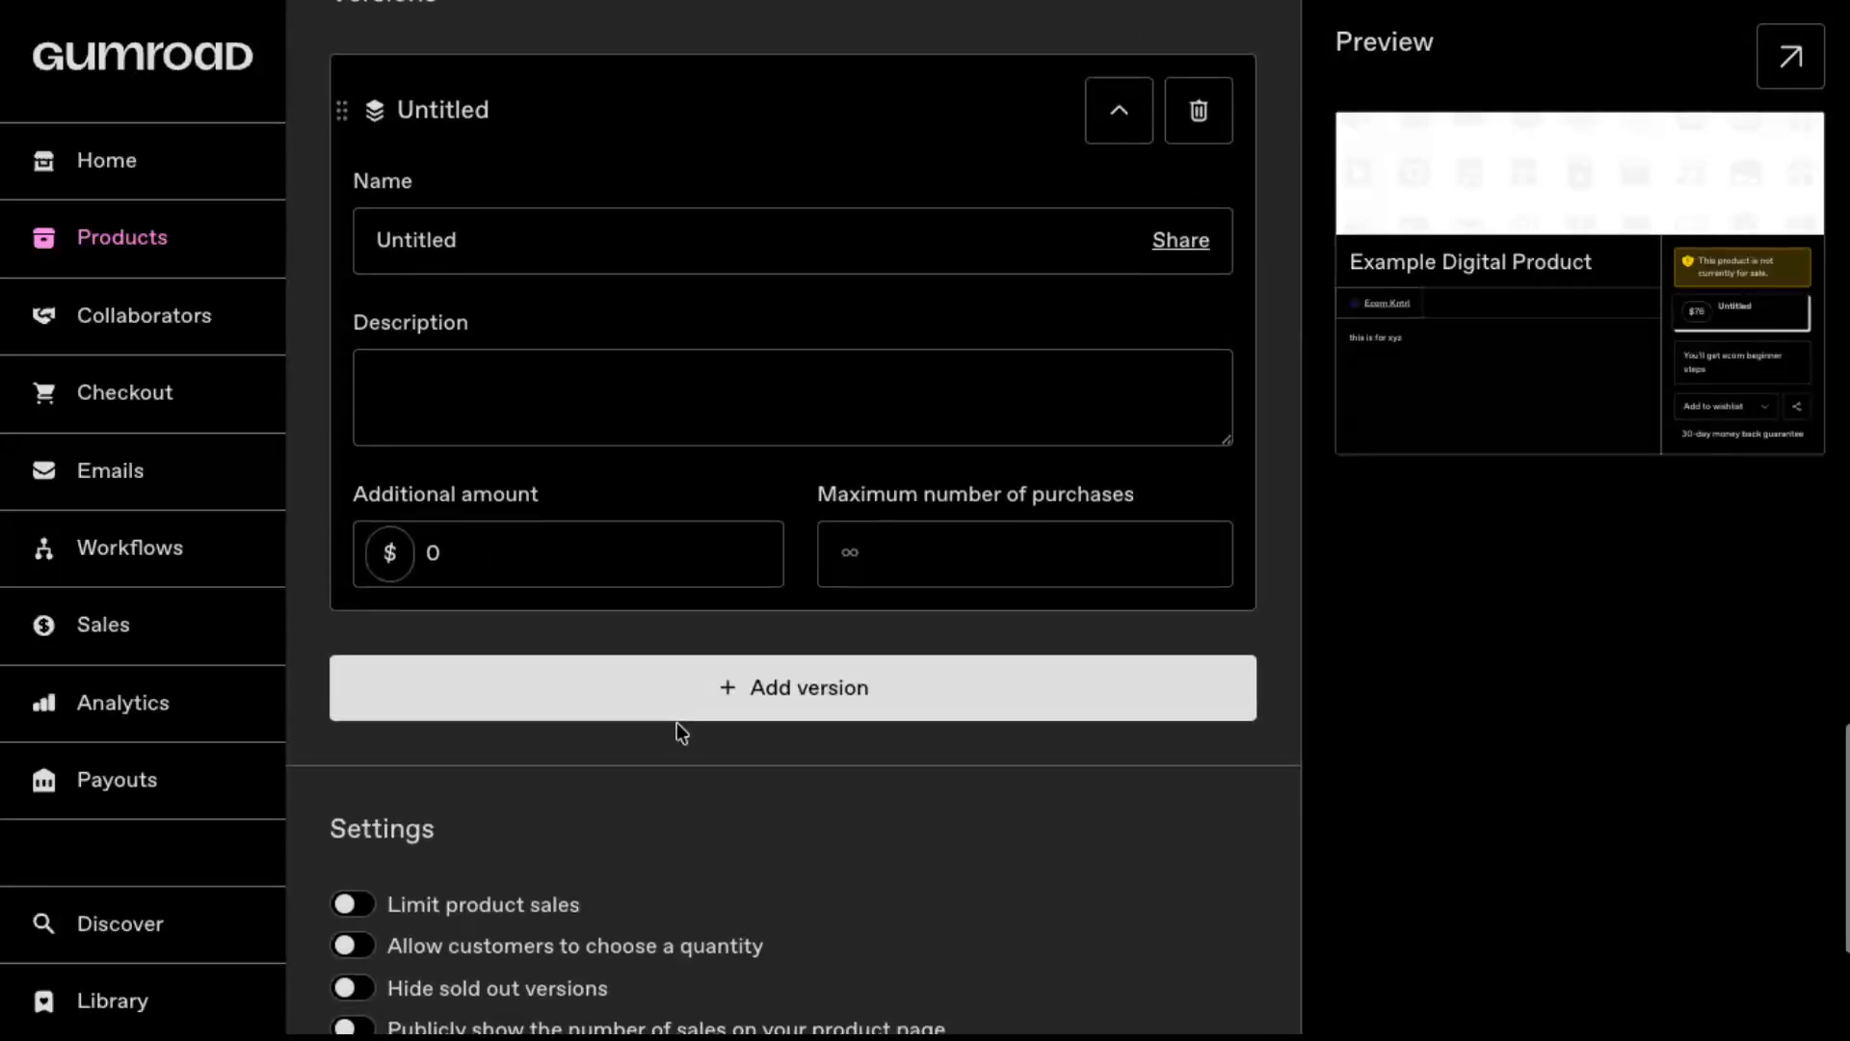
Step: Try the product sales limit and the customer quantity choice in the product settings, switching each one back off
scroll(677, 721, down, 3)
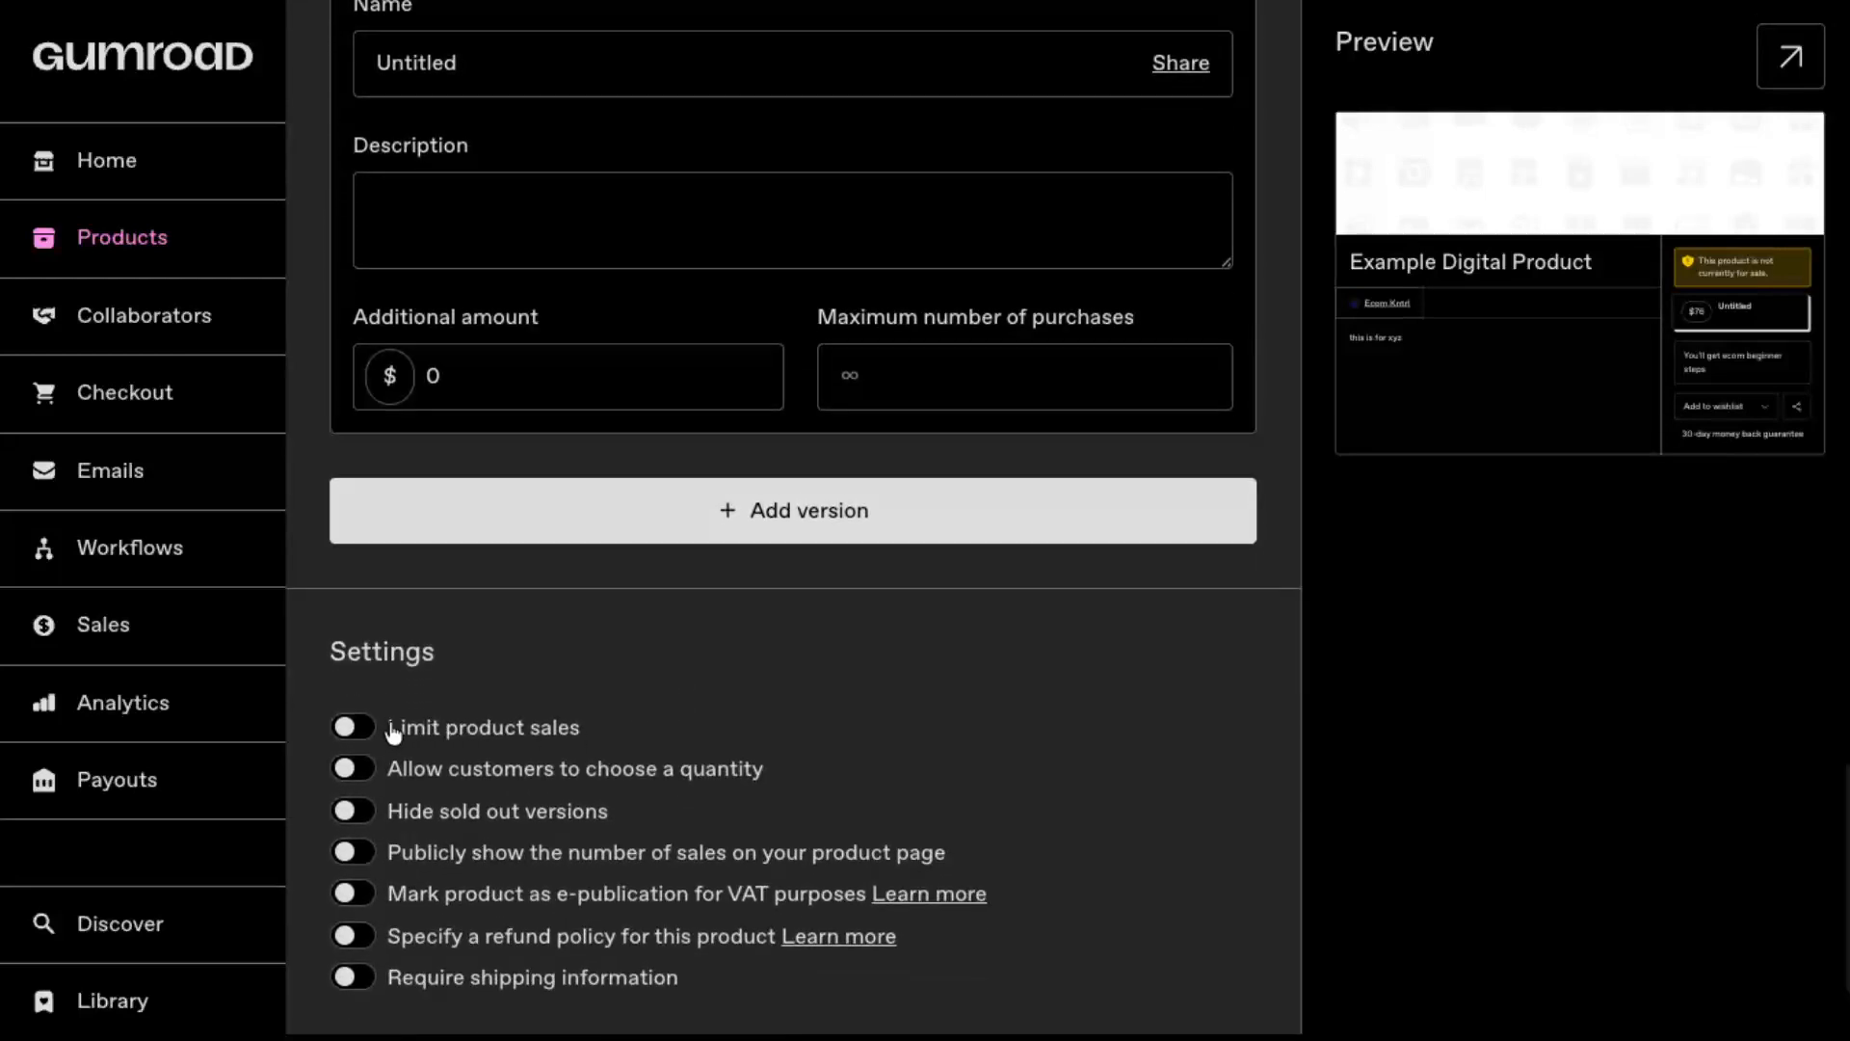
scroll(395, 732, down, 1)
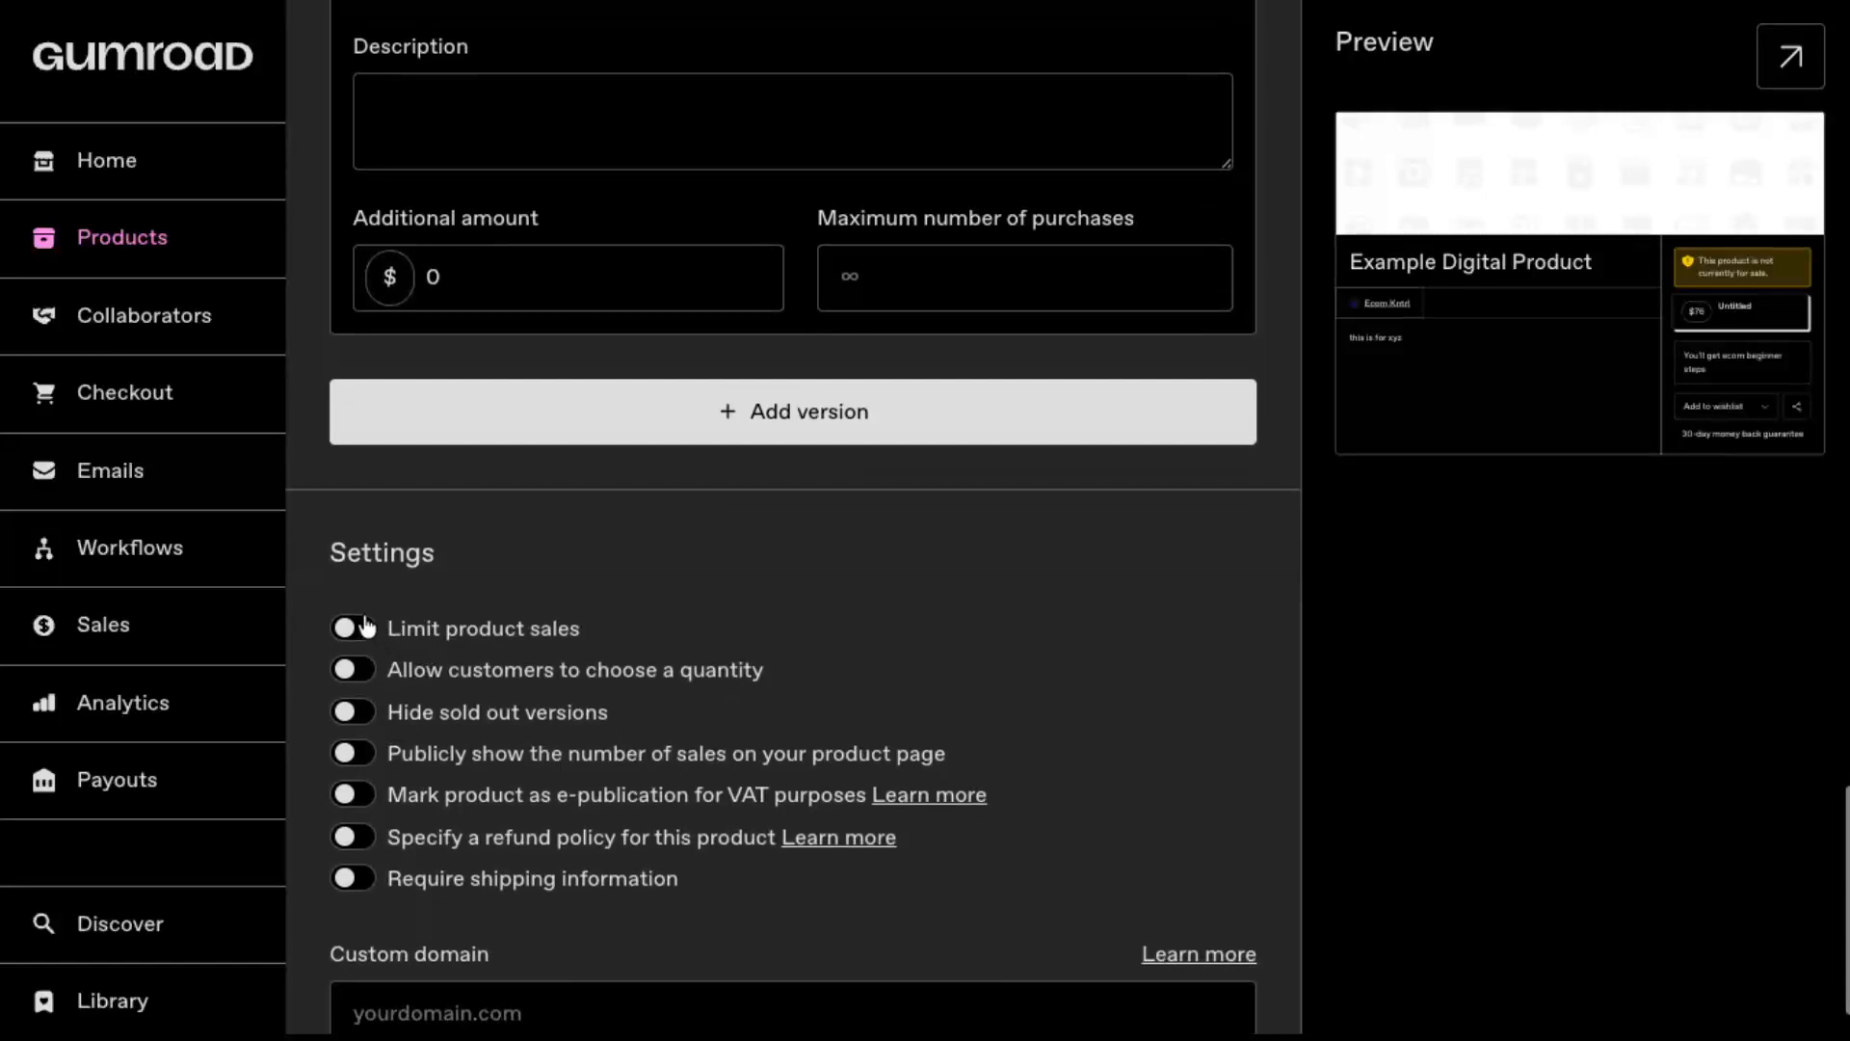
click(352, 629)
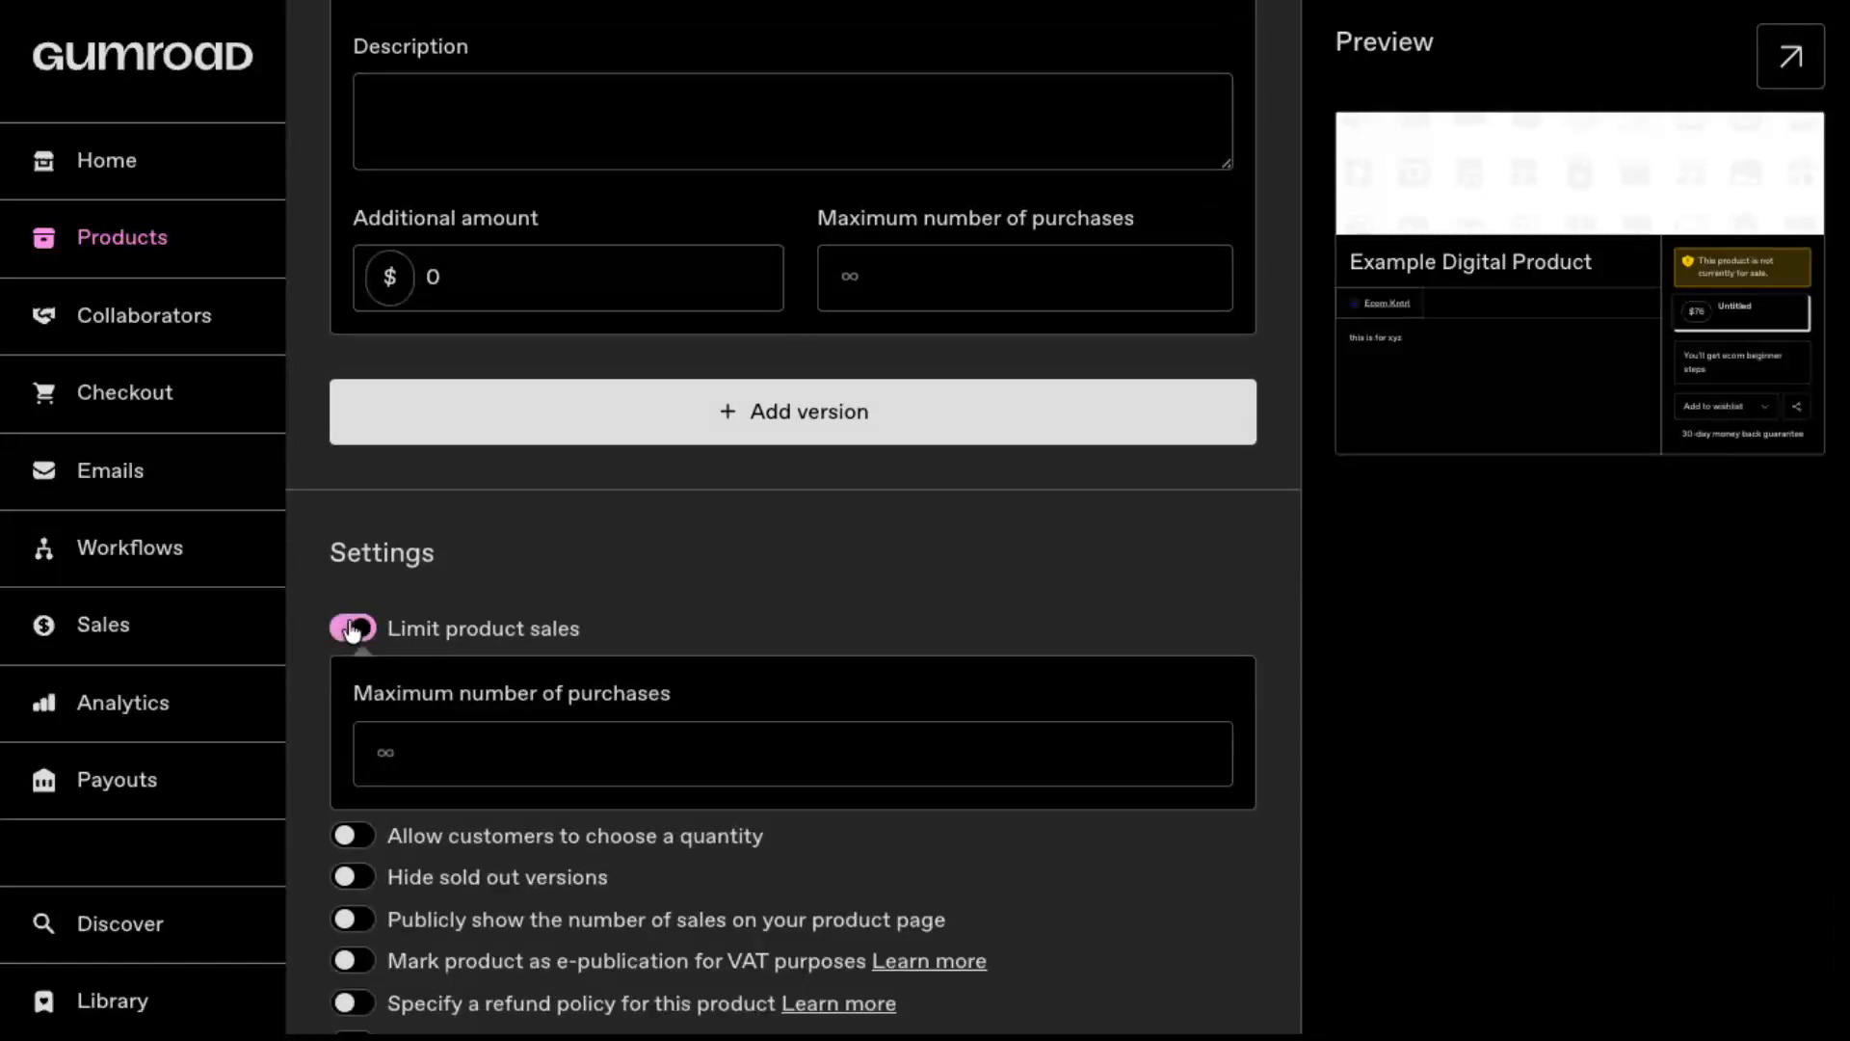
click(409, 756)
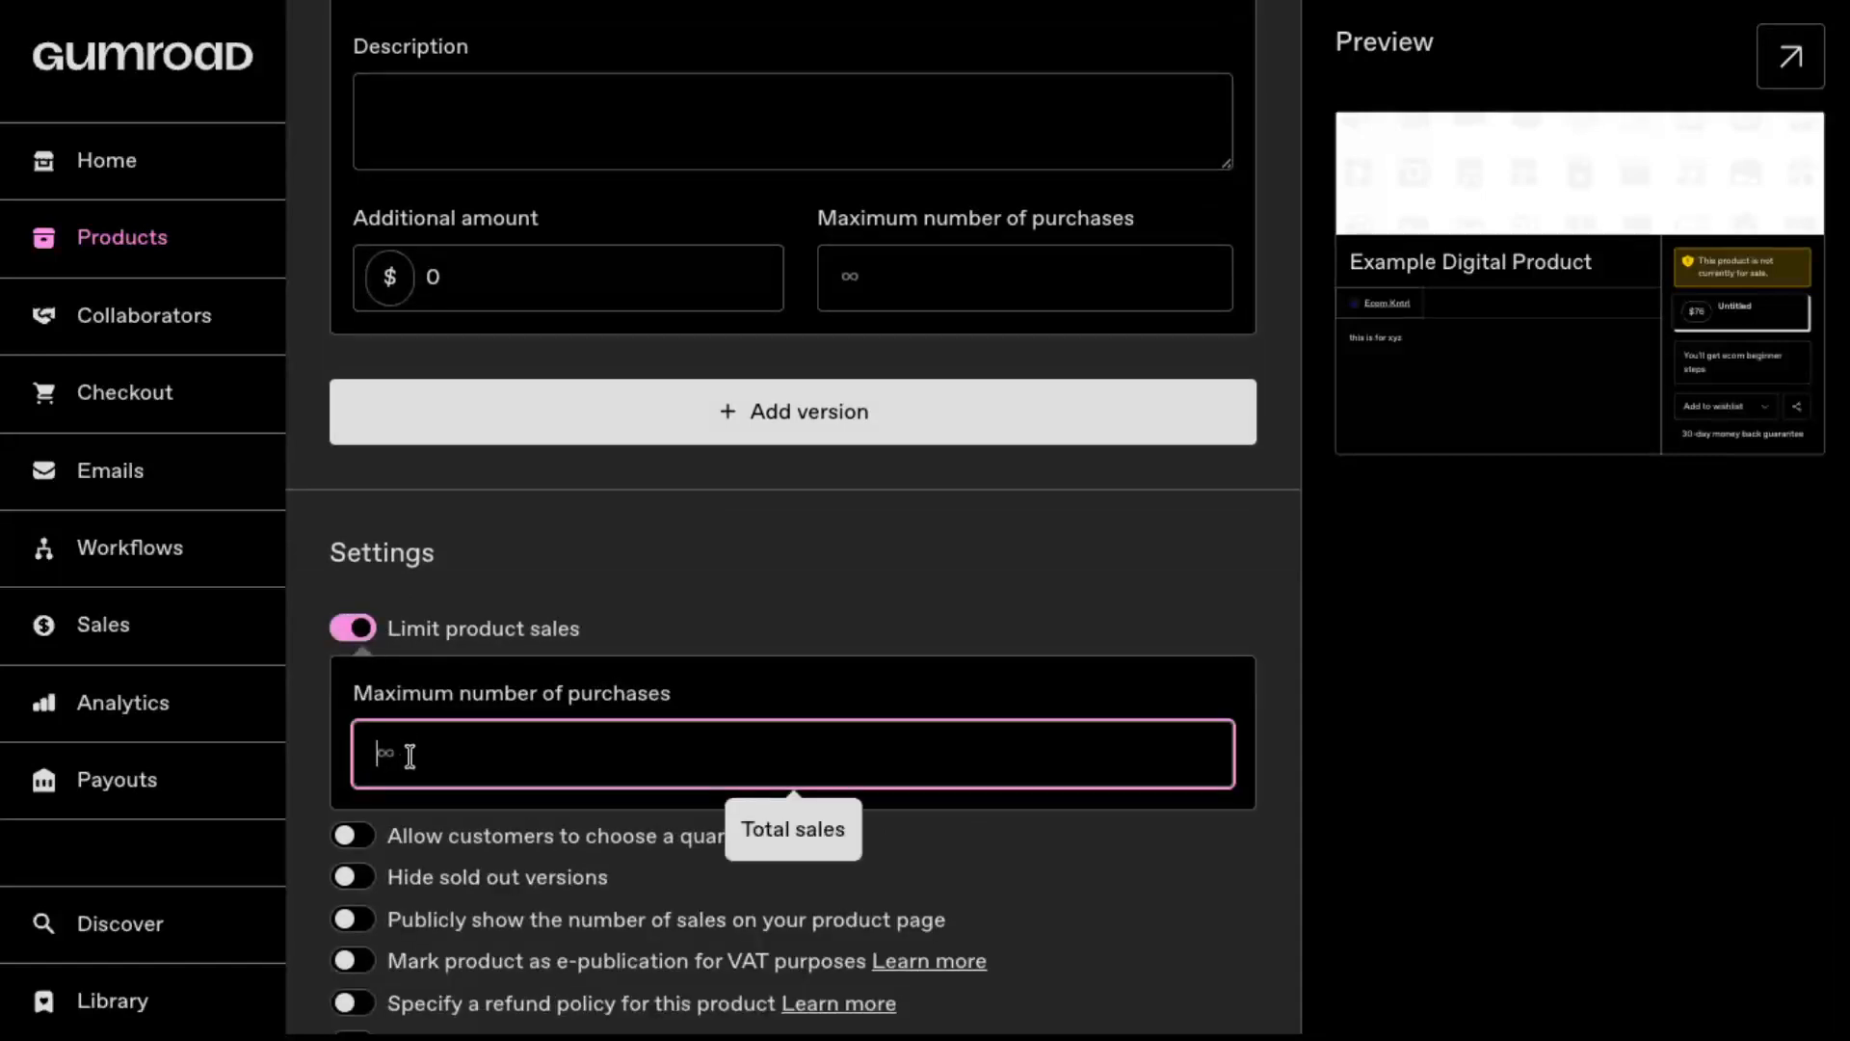
click(354, 628)
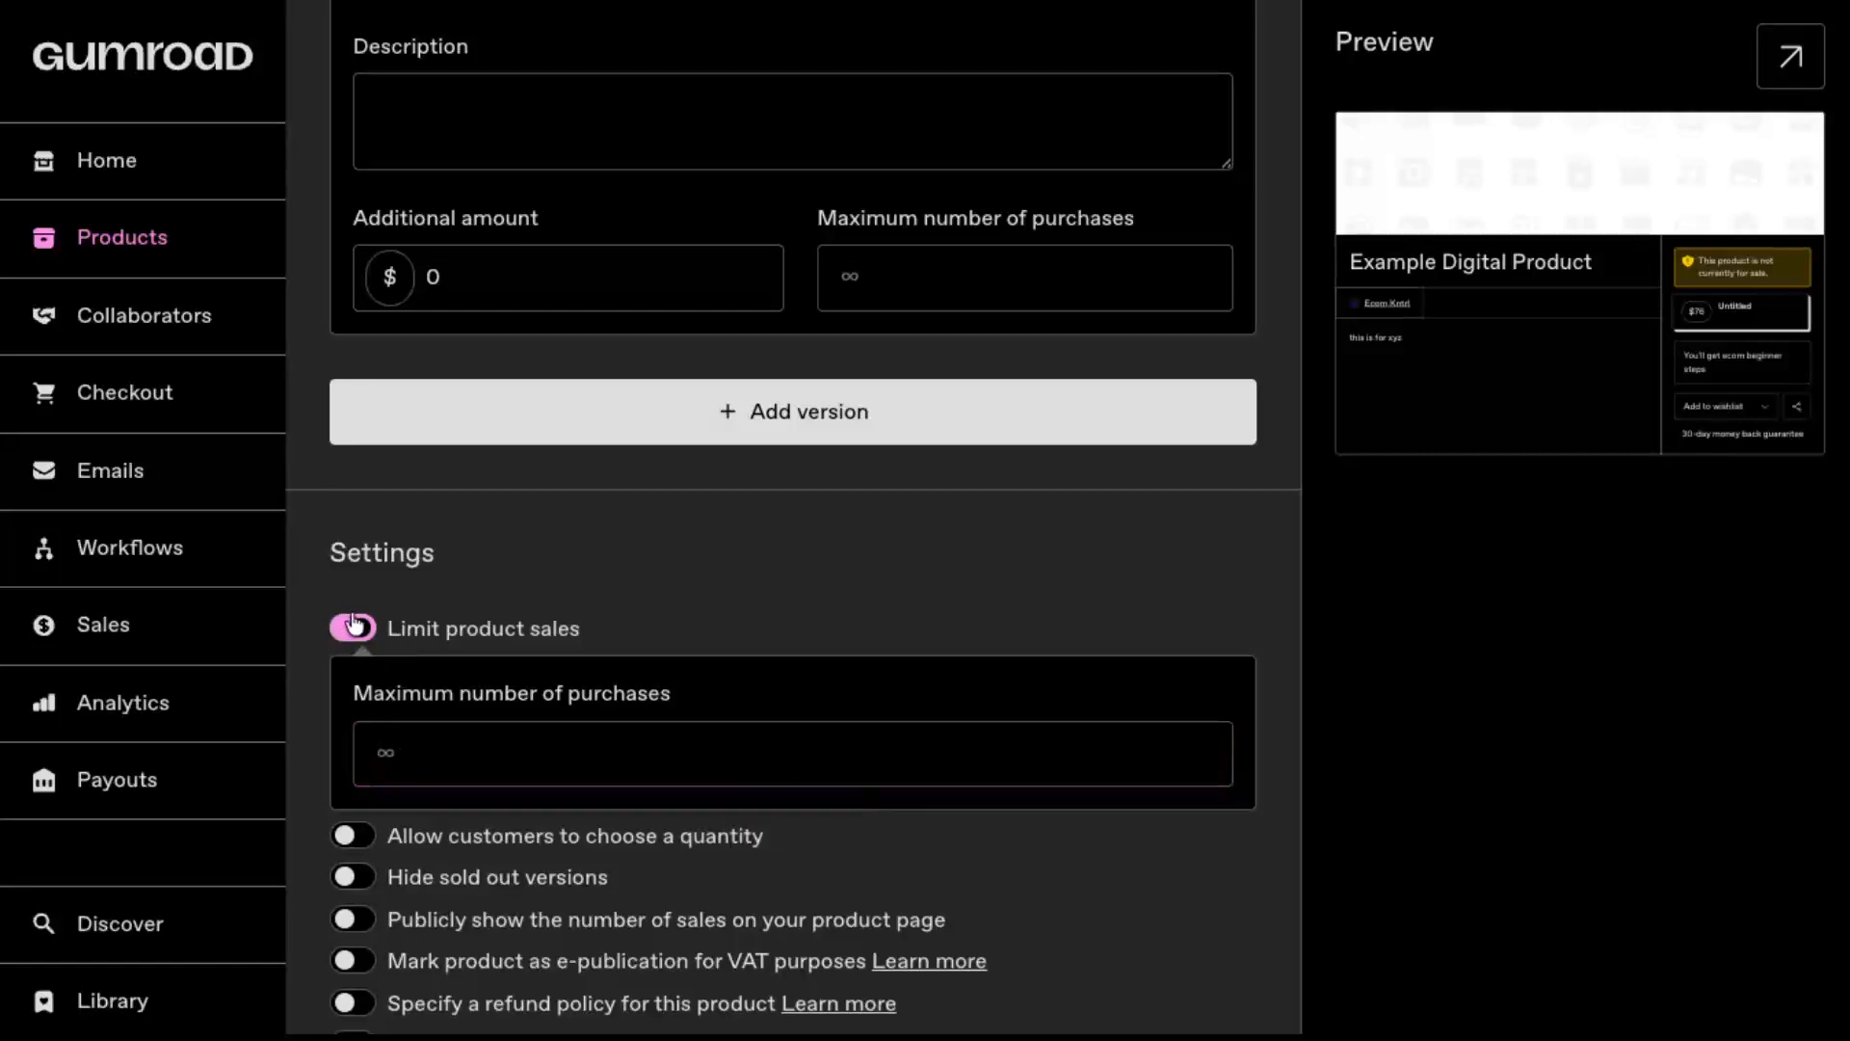
click(358, 670)
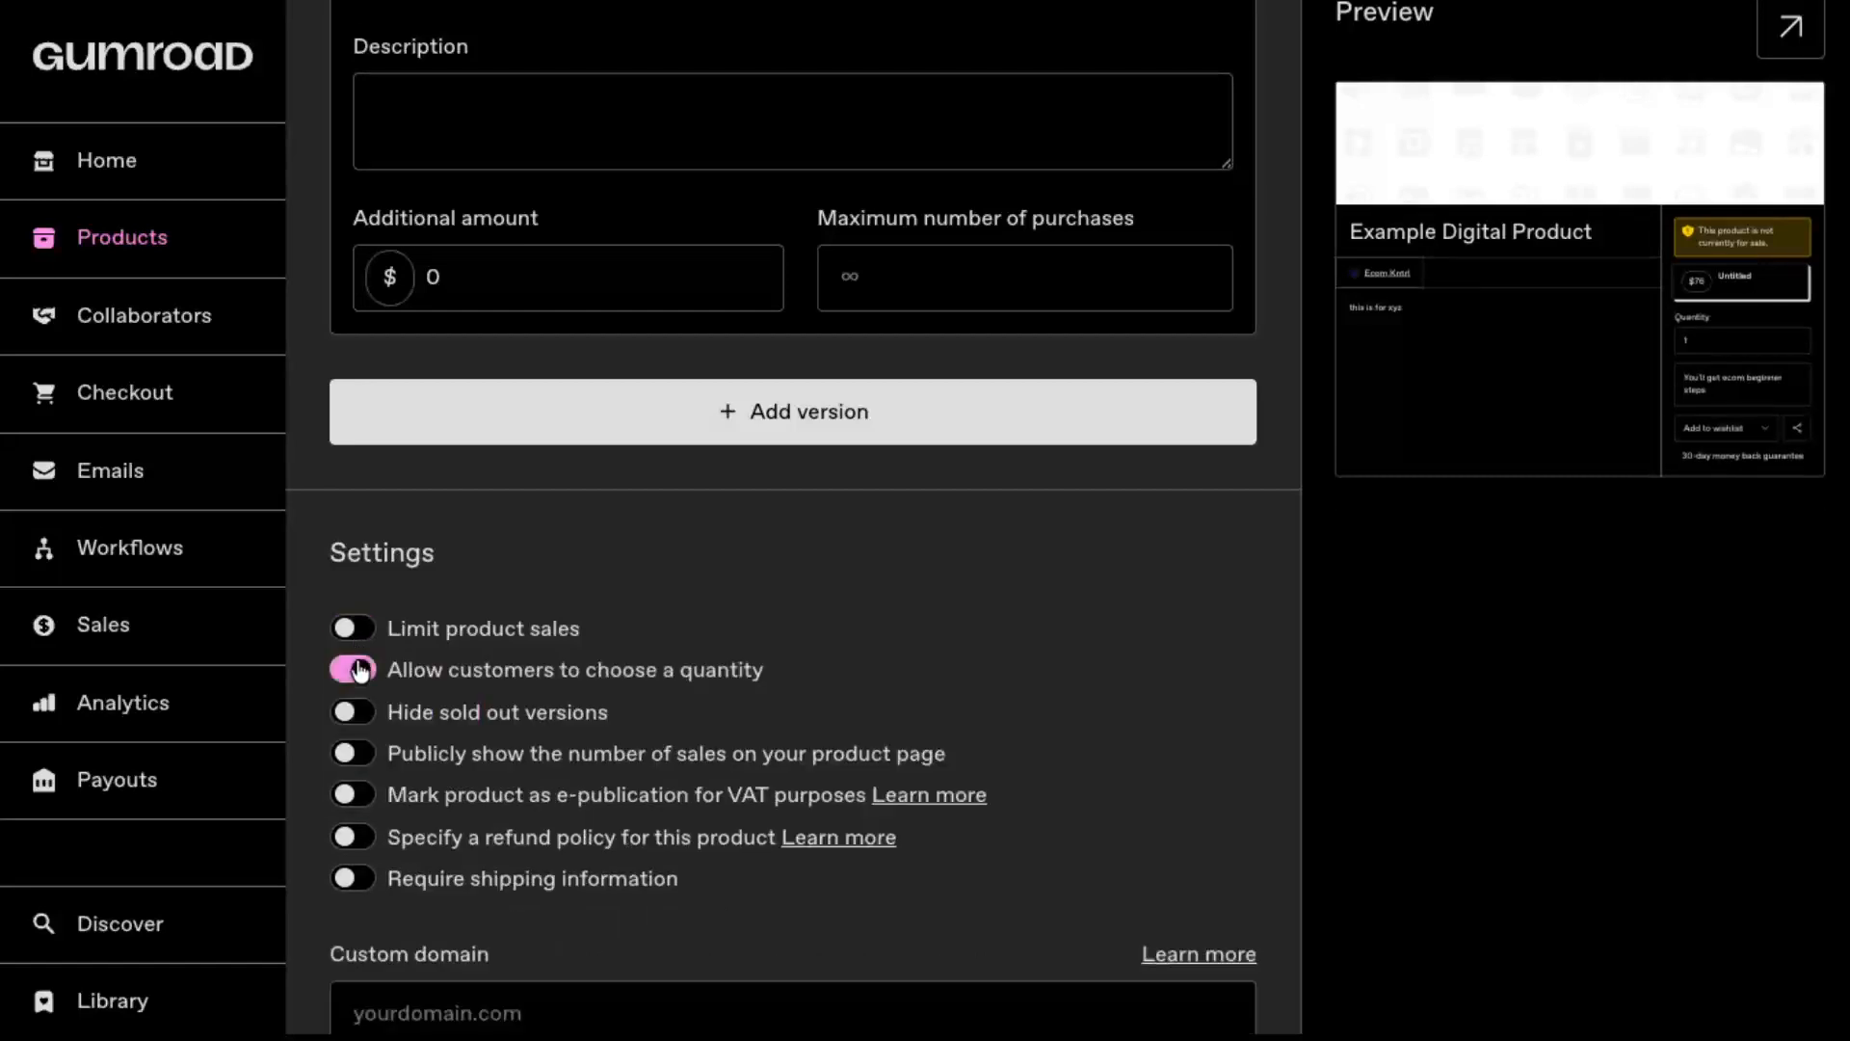
click(358, 669)
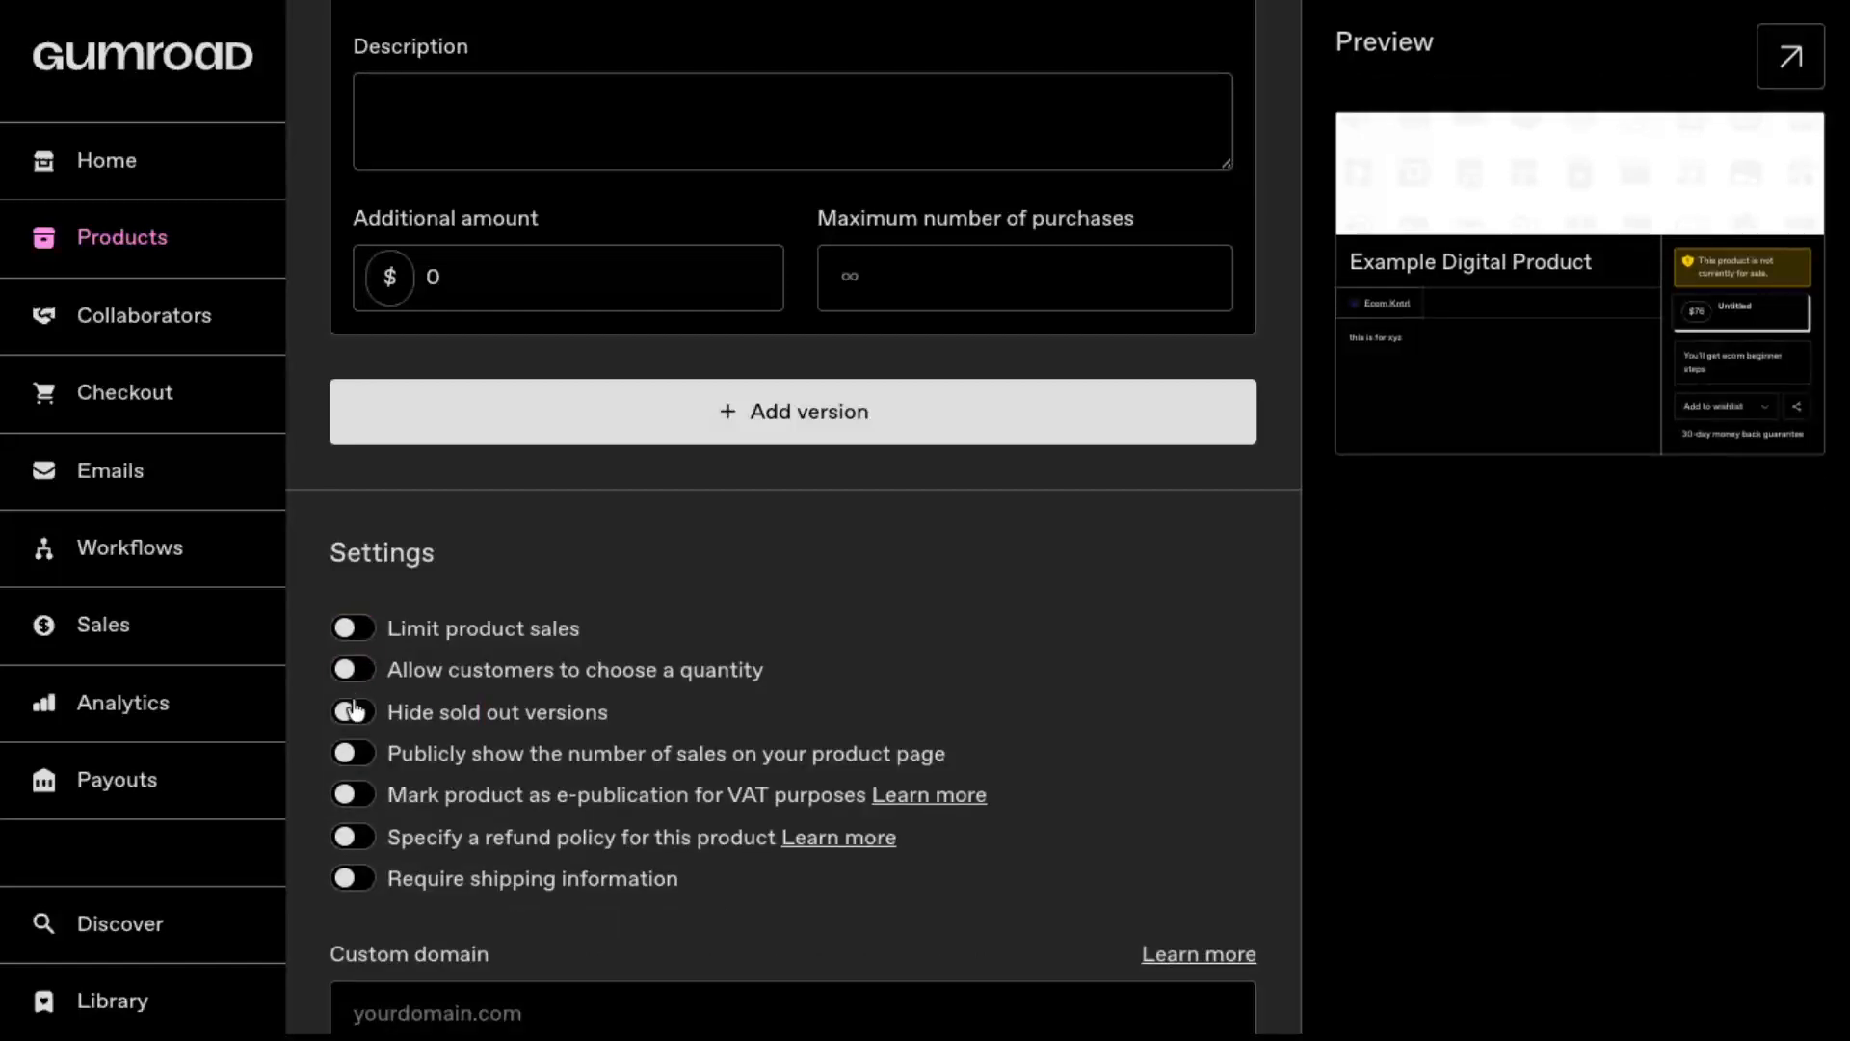
Step: Leave the custom domain empty, save the product details and continue to the product's content
scroll(356, 708, down, 1)
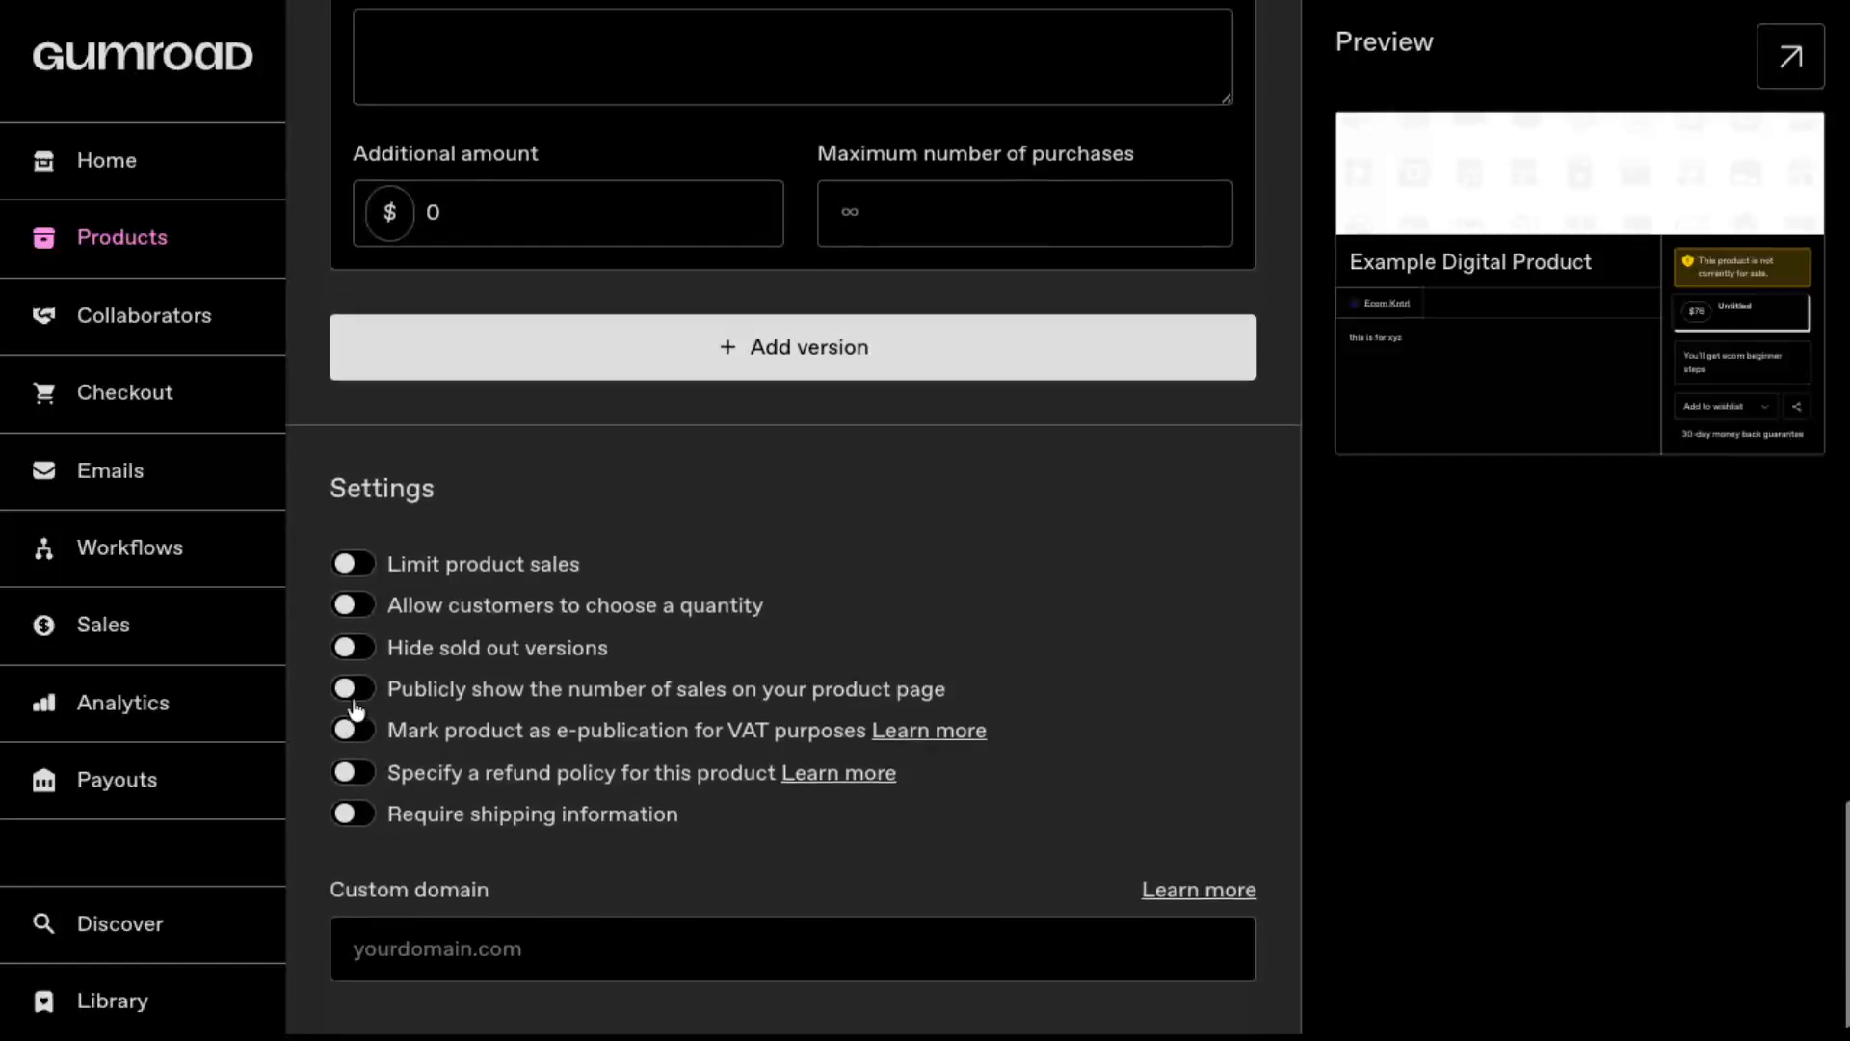
click(520, 937)
scroll(901, 702, up, 10)
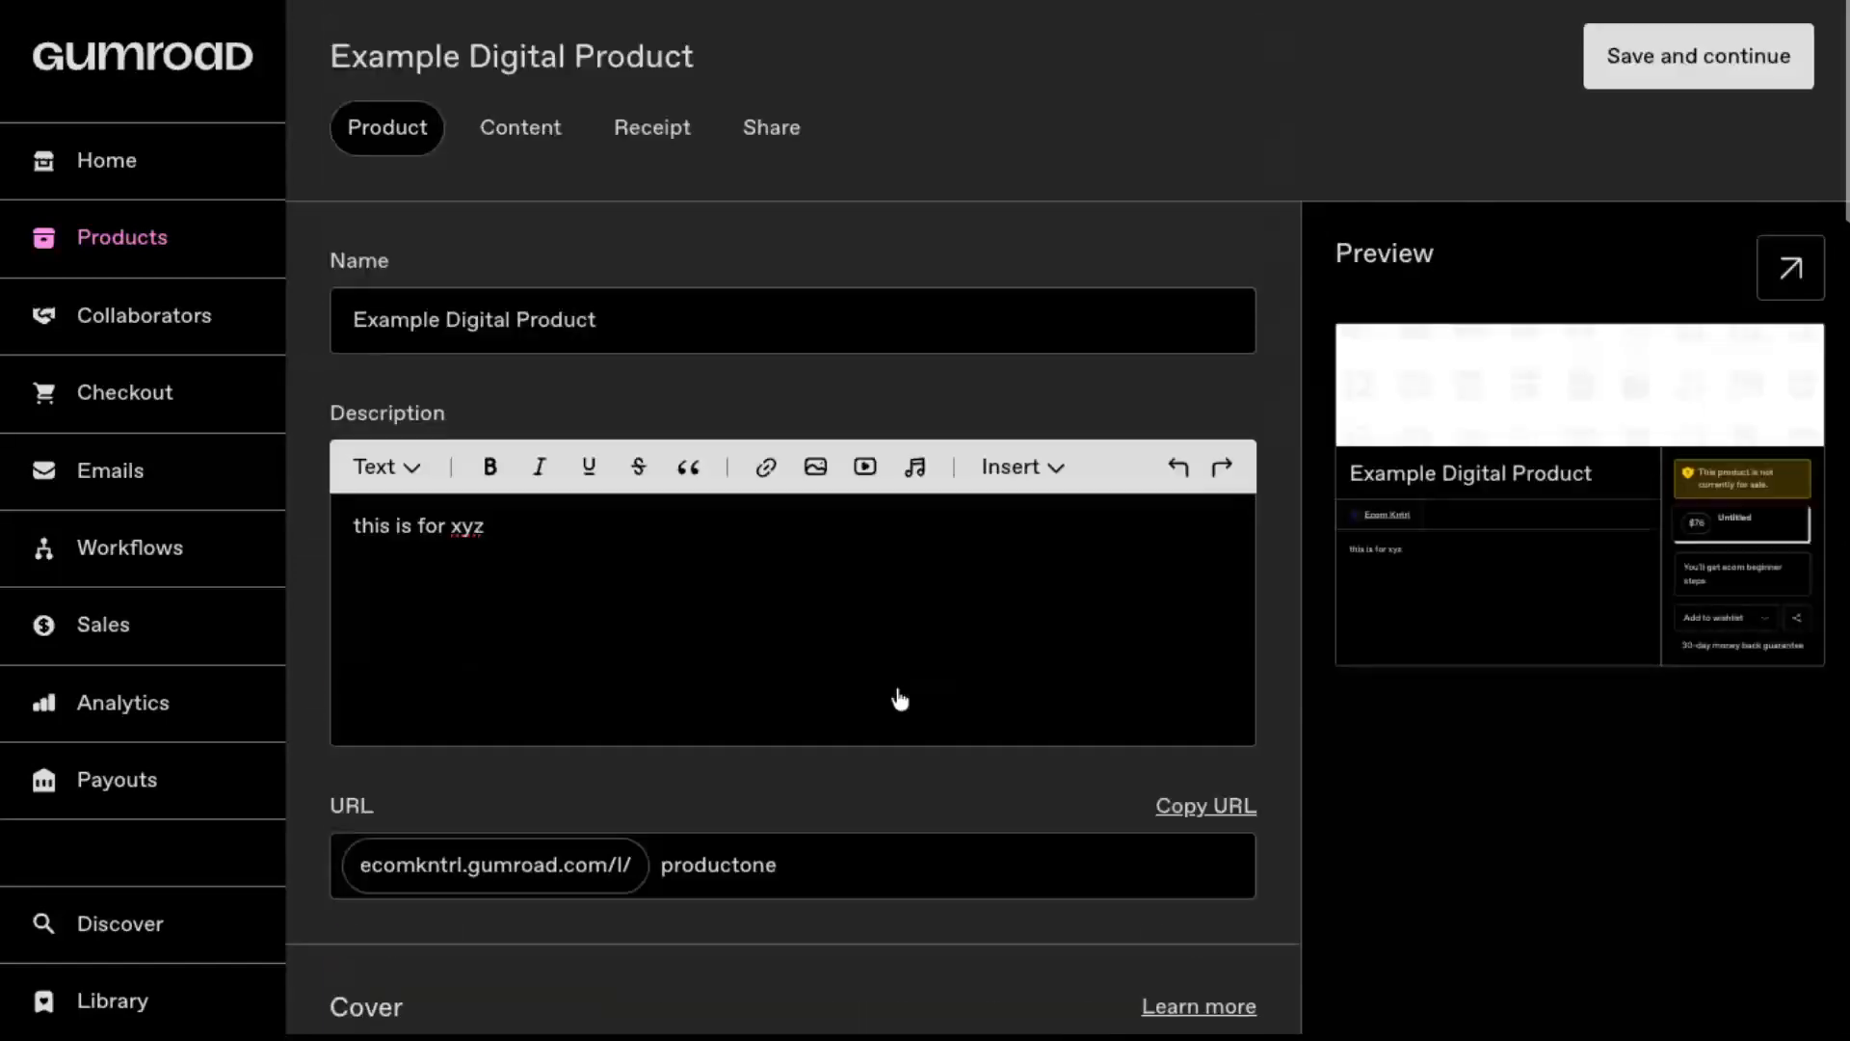
click(1693, 85)
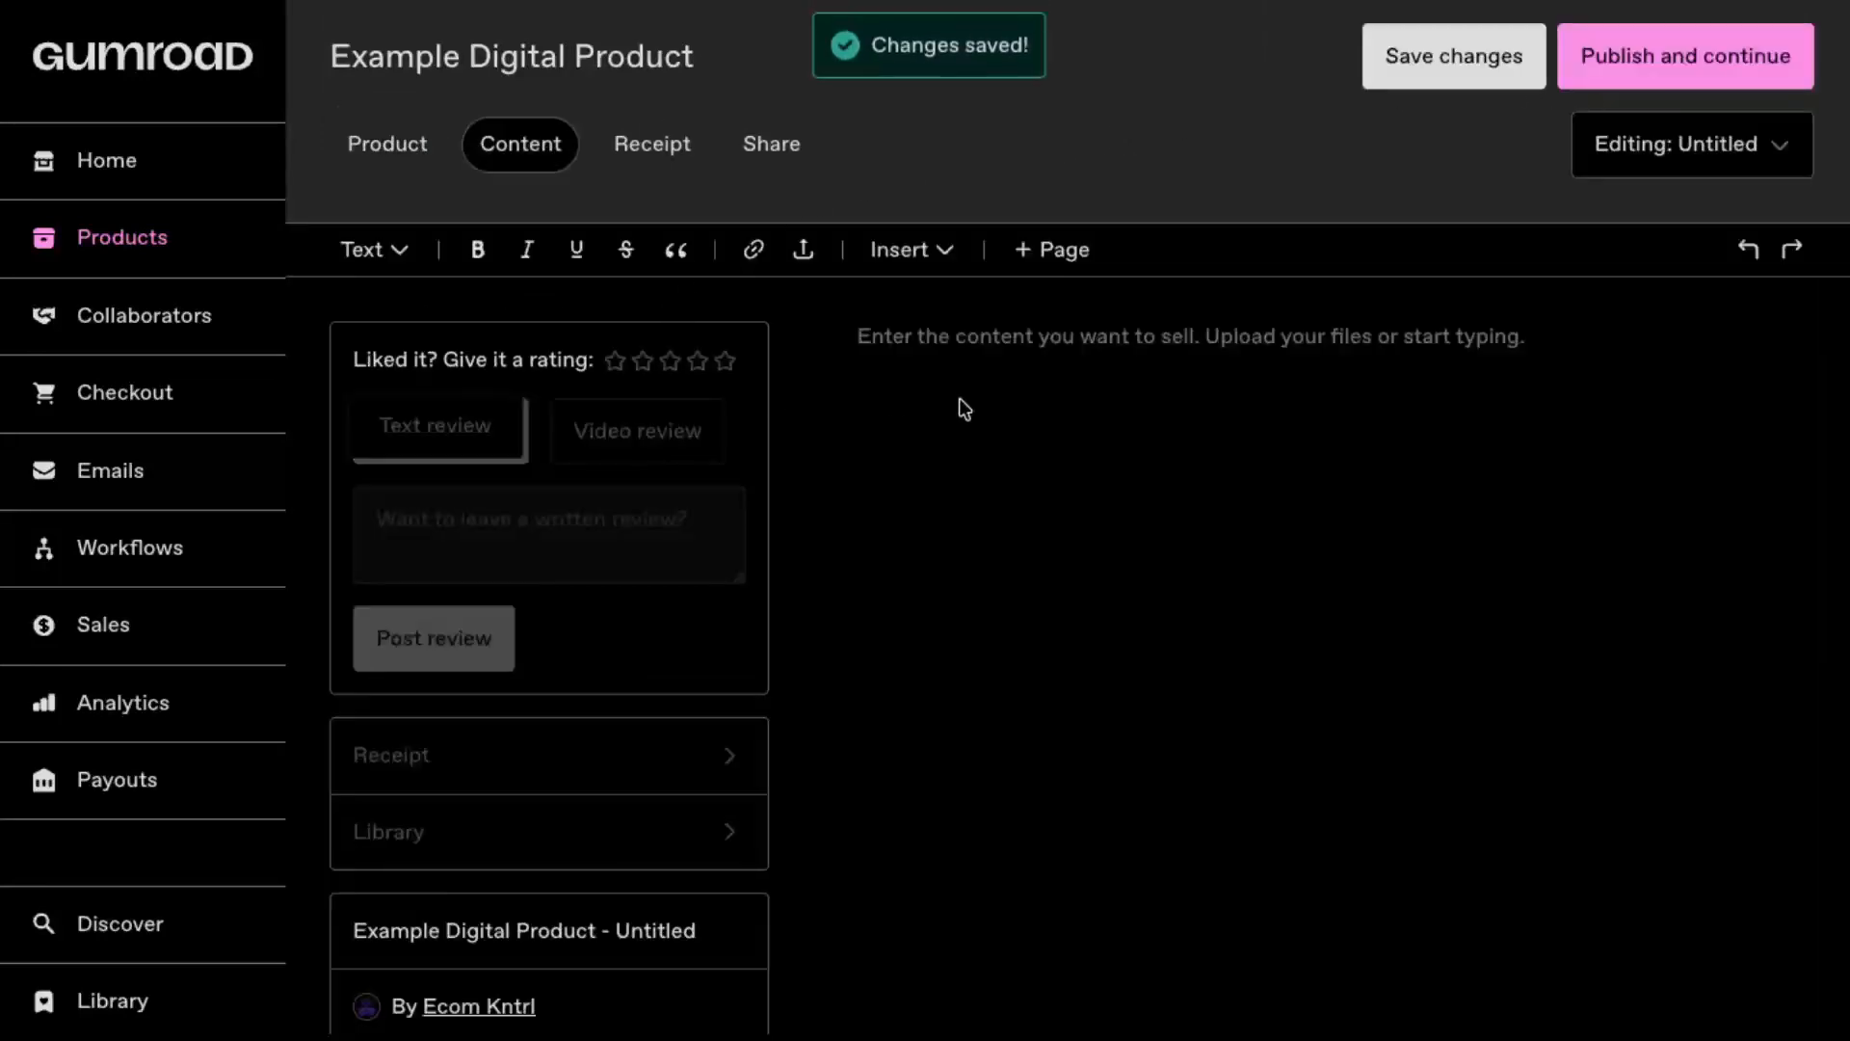
Step: Examine the file upload and media embedding options for the product's content, adding nothing
click(945, 336)
click(803, 251)
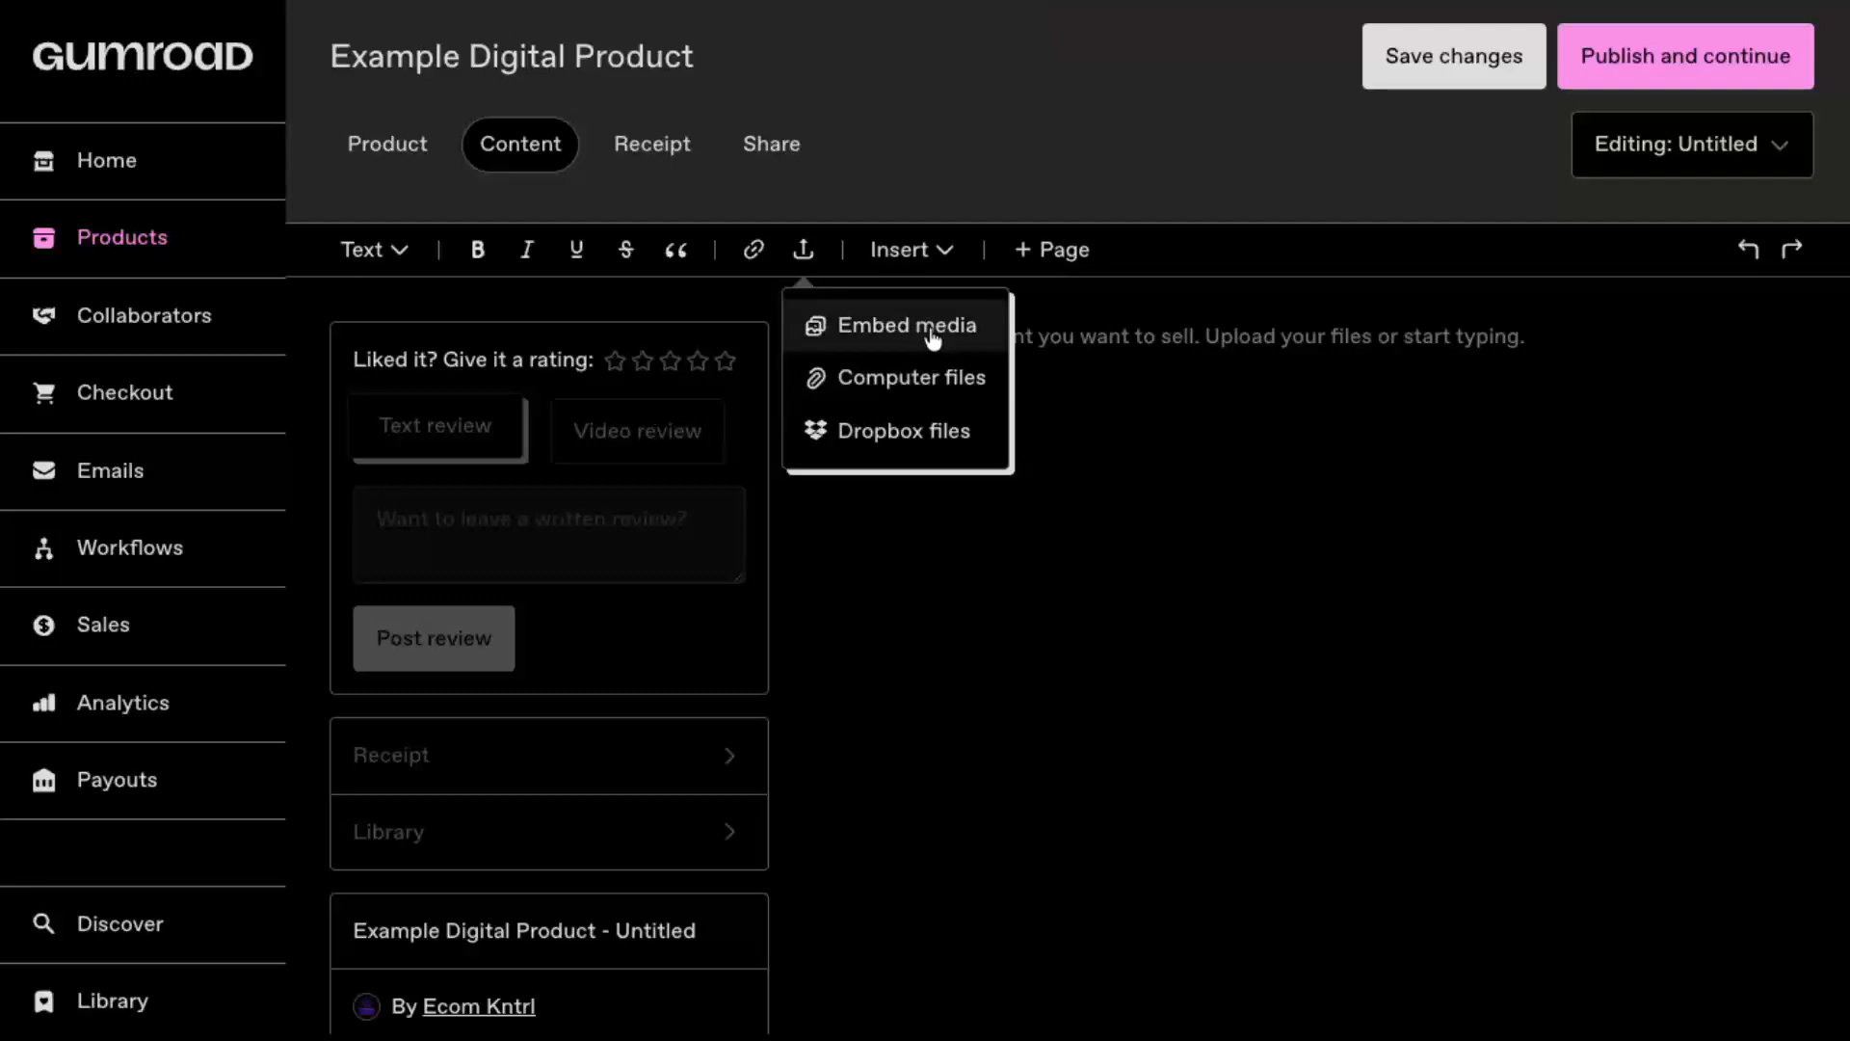
click(1187, 403)
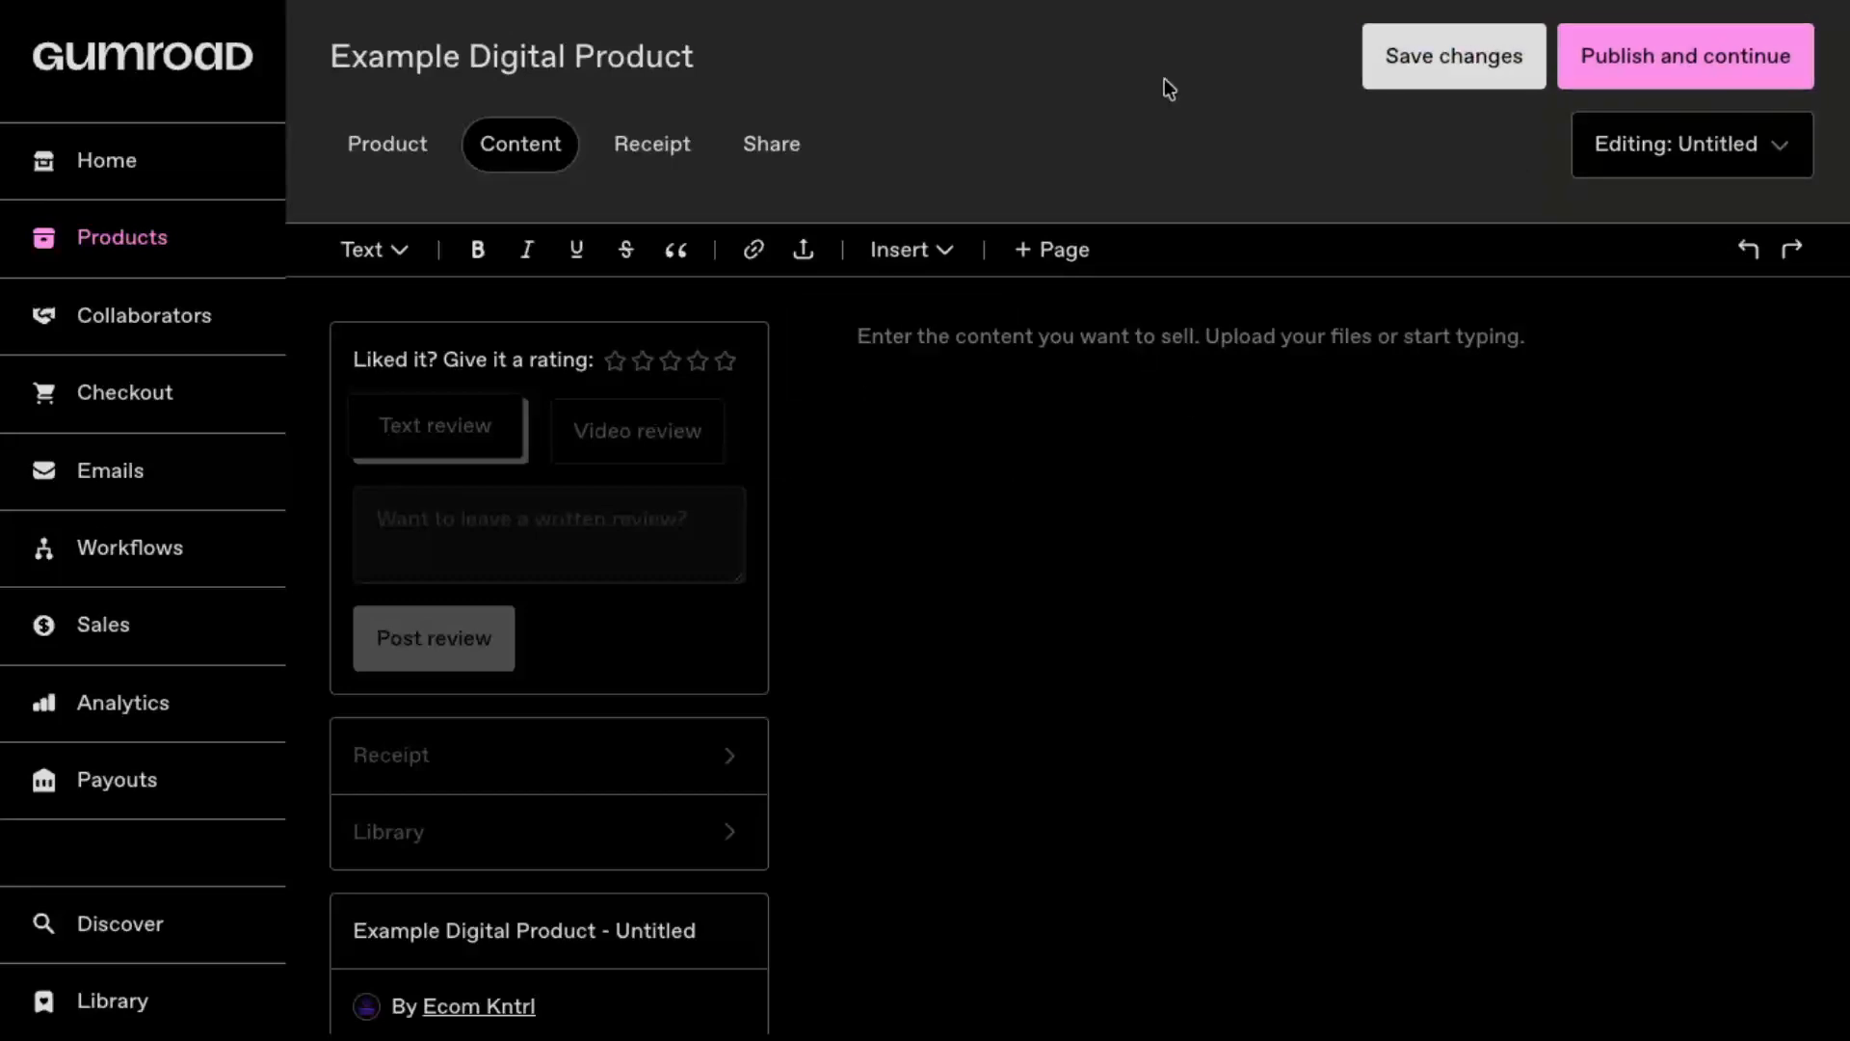
Step: Review the receipt's button text and custom message fields, and try to open the product's sharing page
click(672, 146)
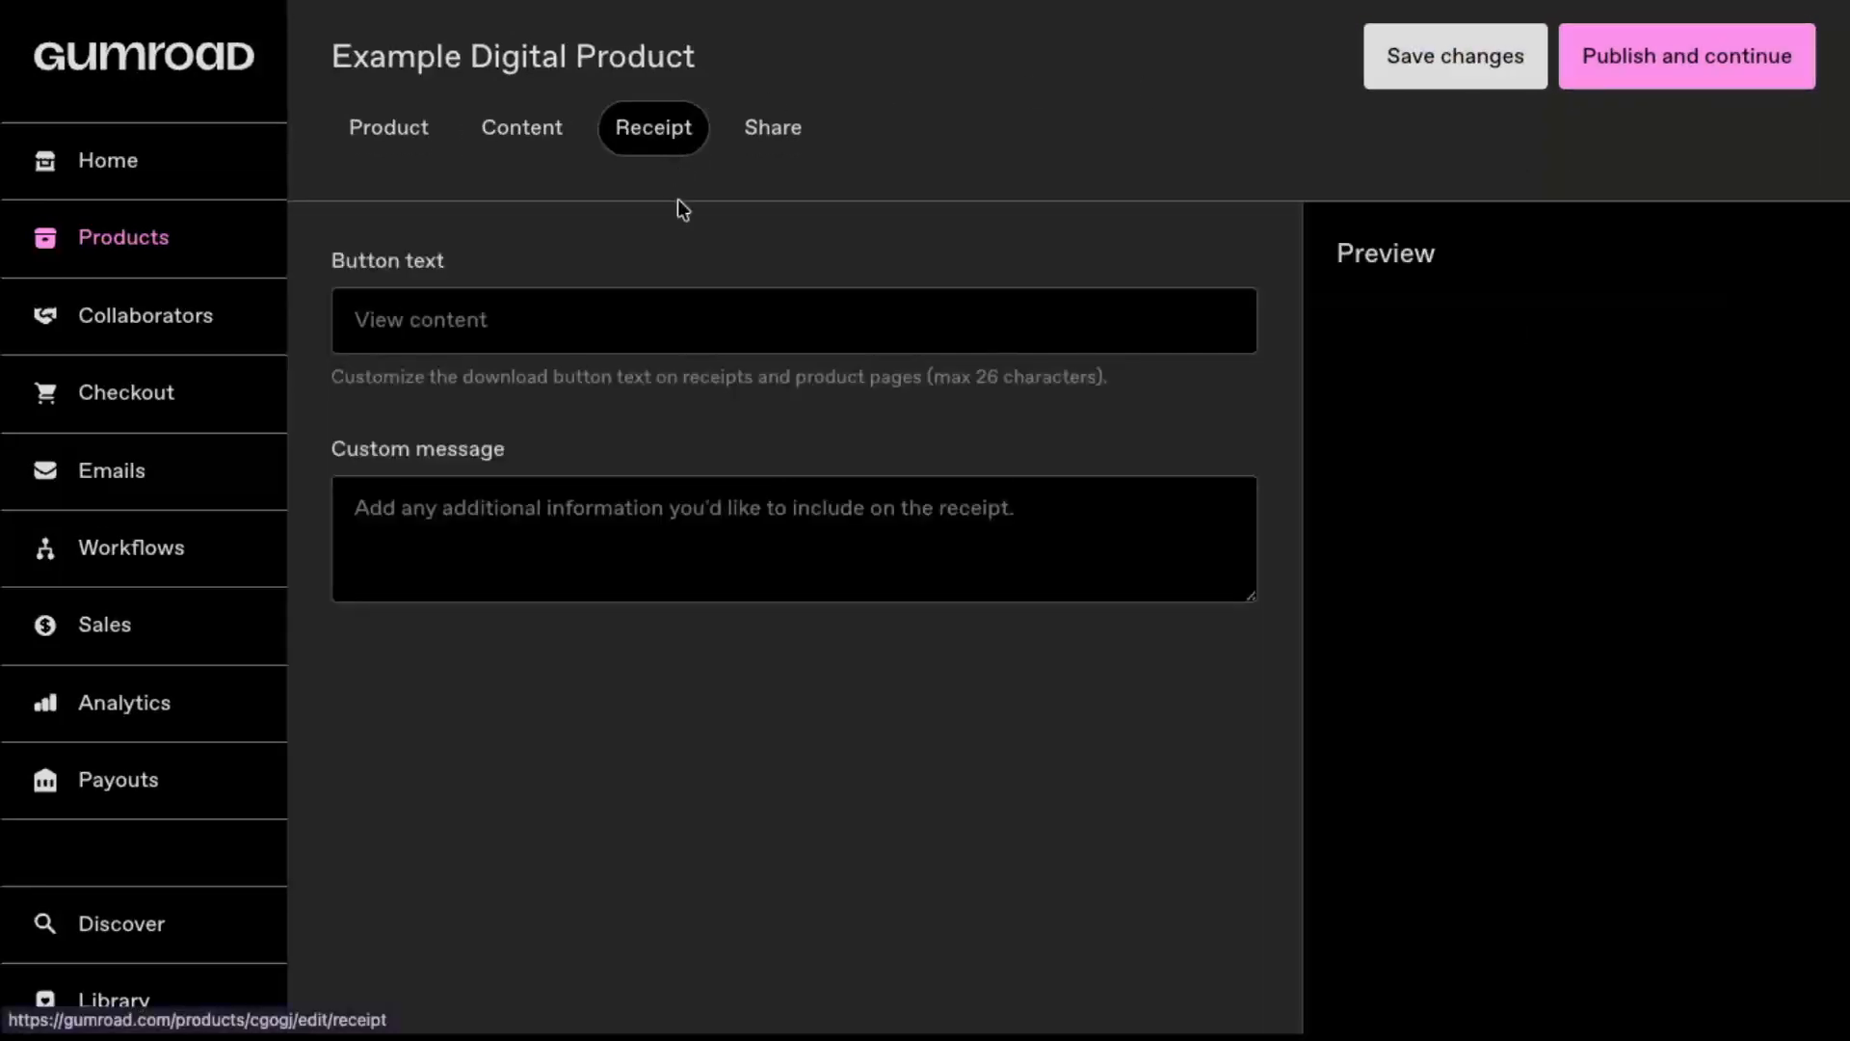
click(634, 326)
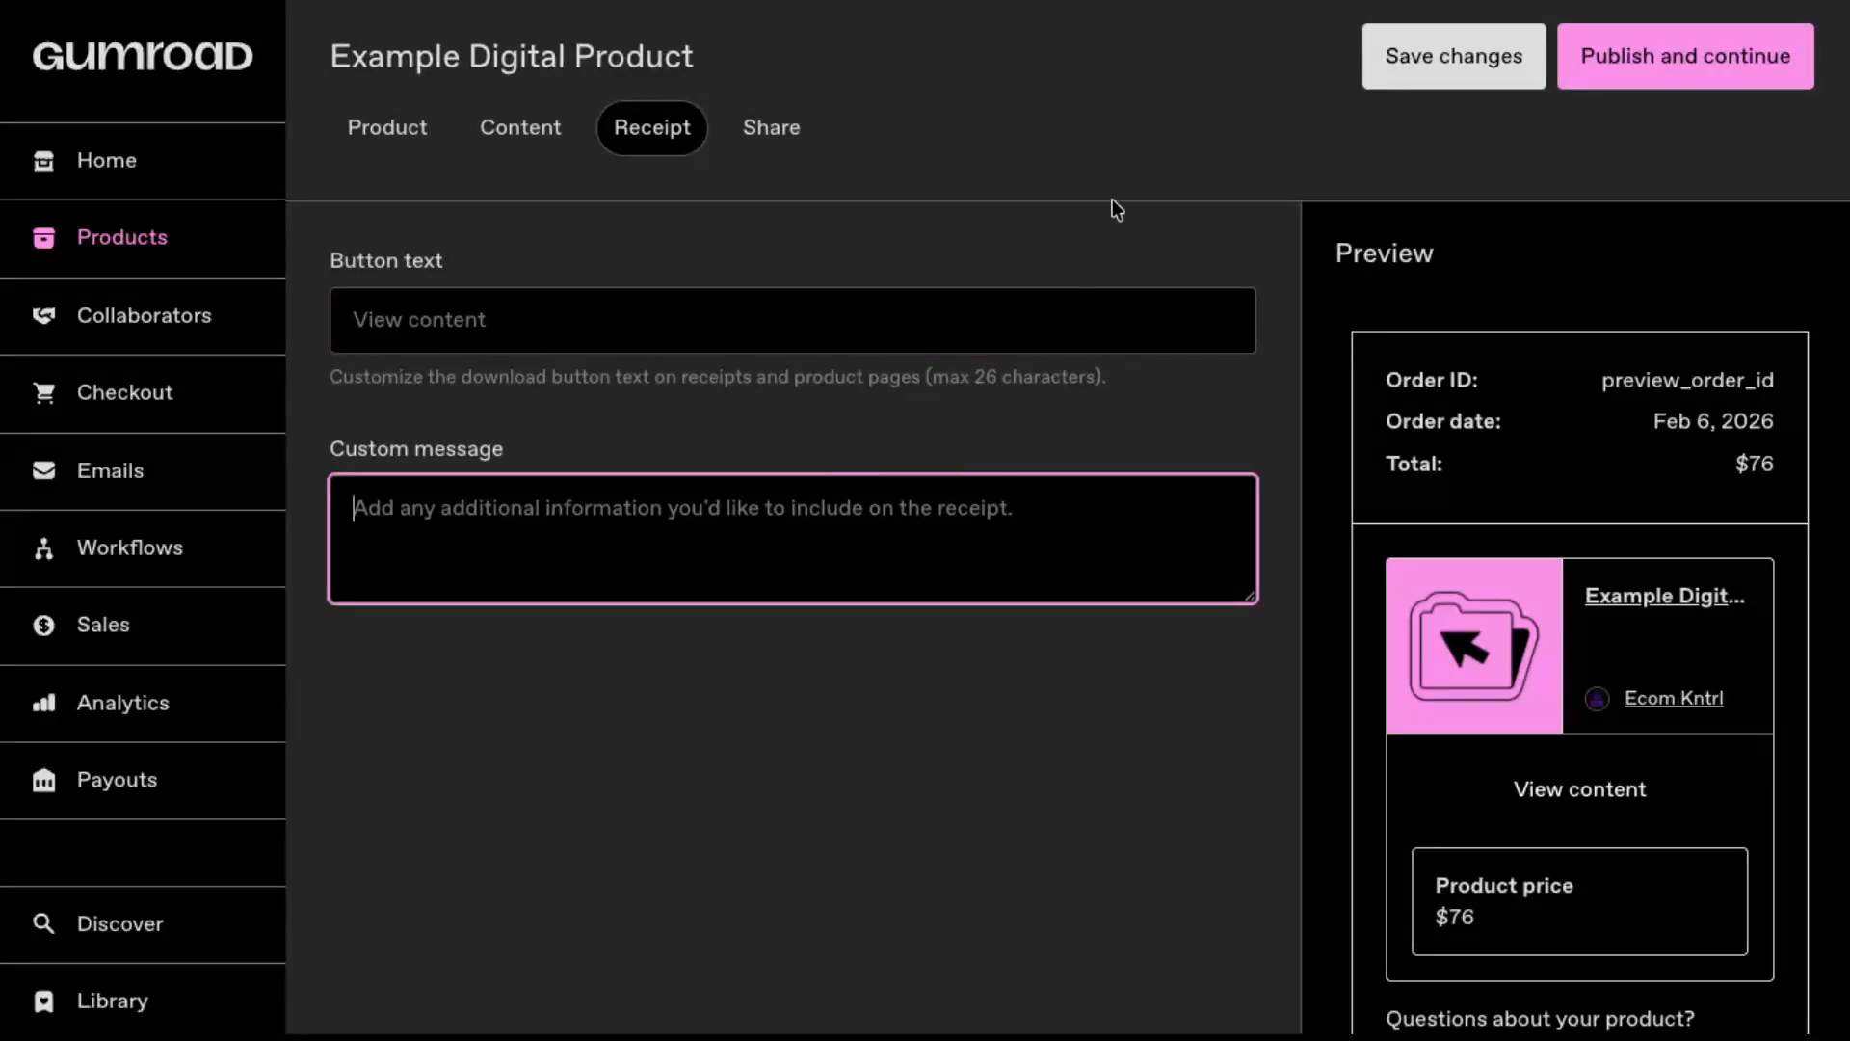
click(799, 156)
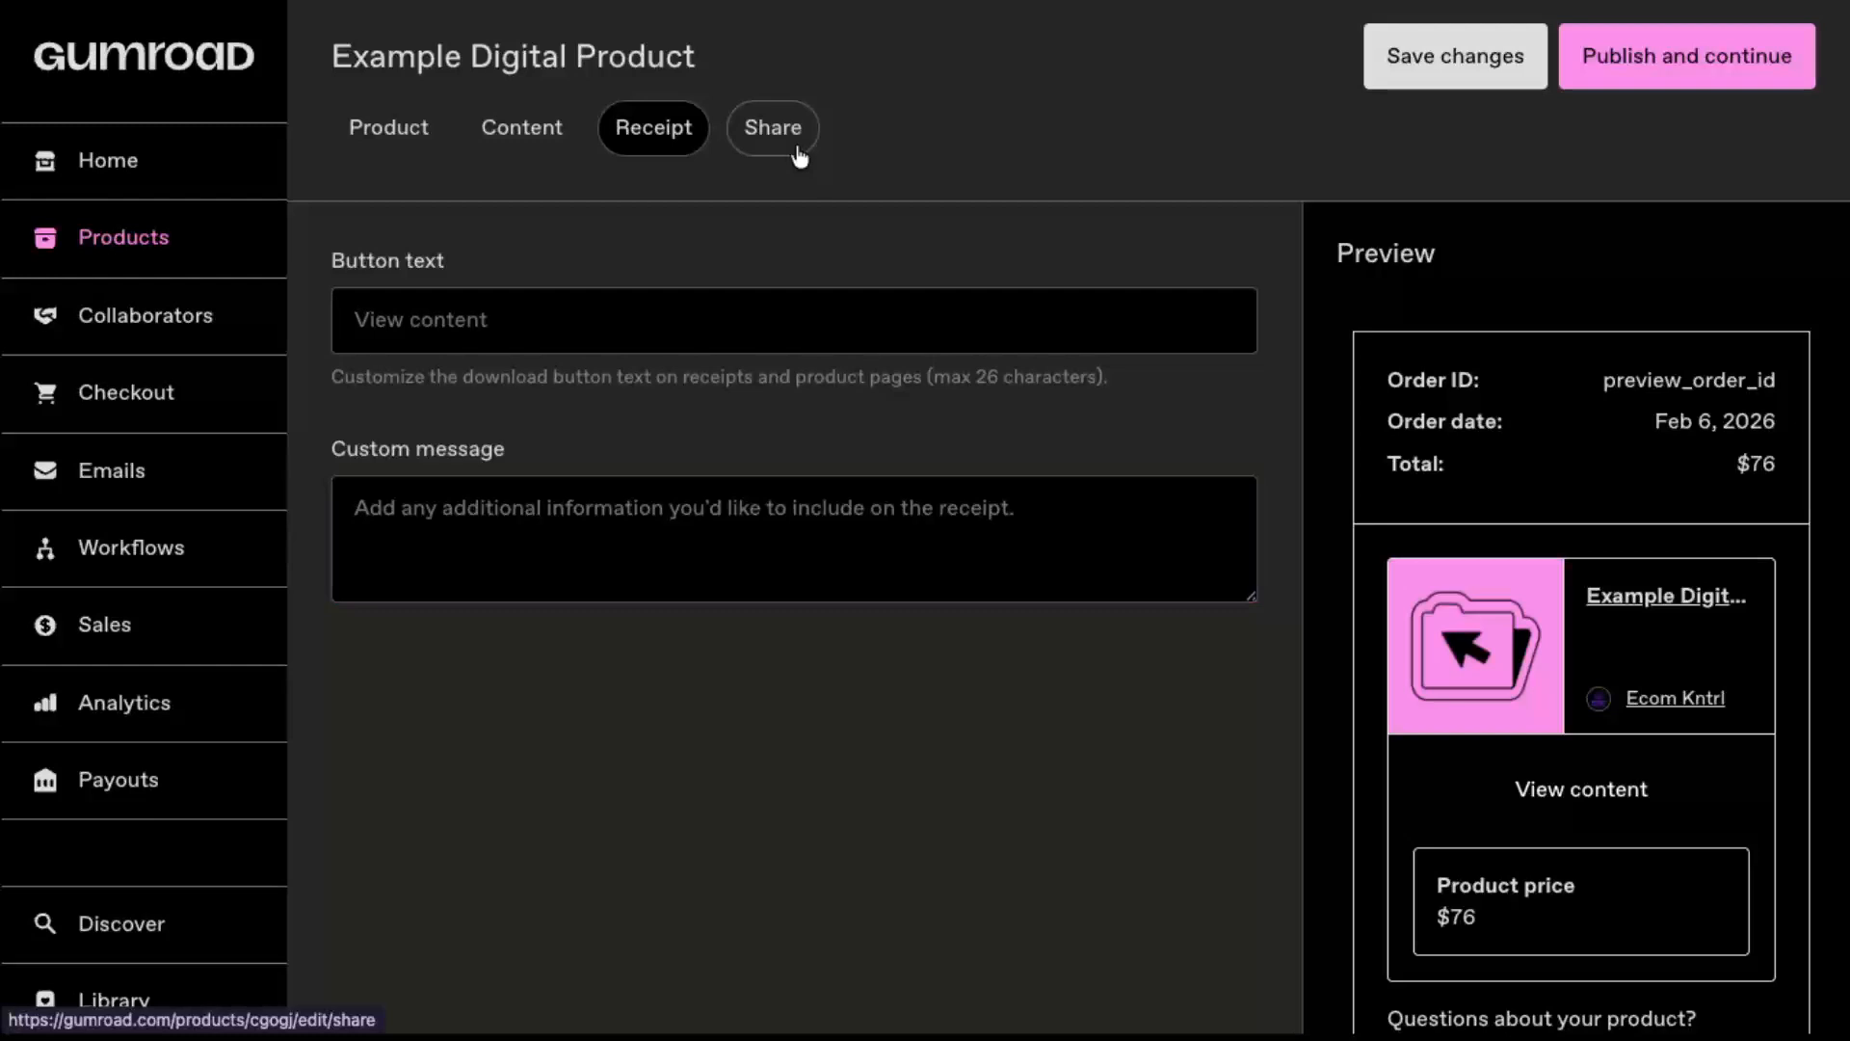
click(790, 156)
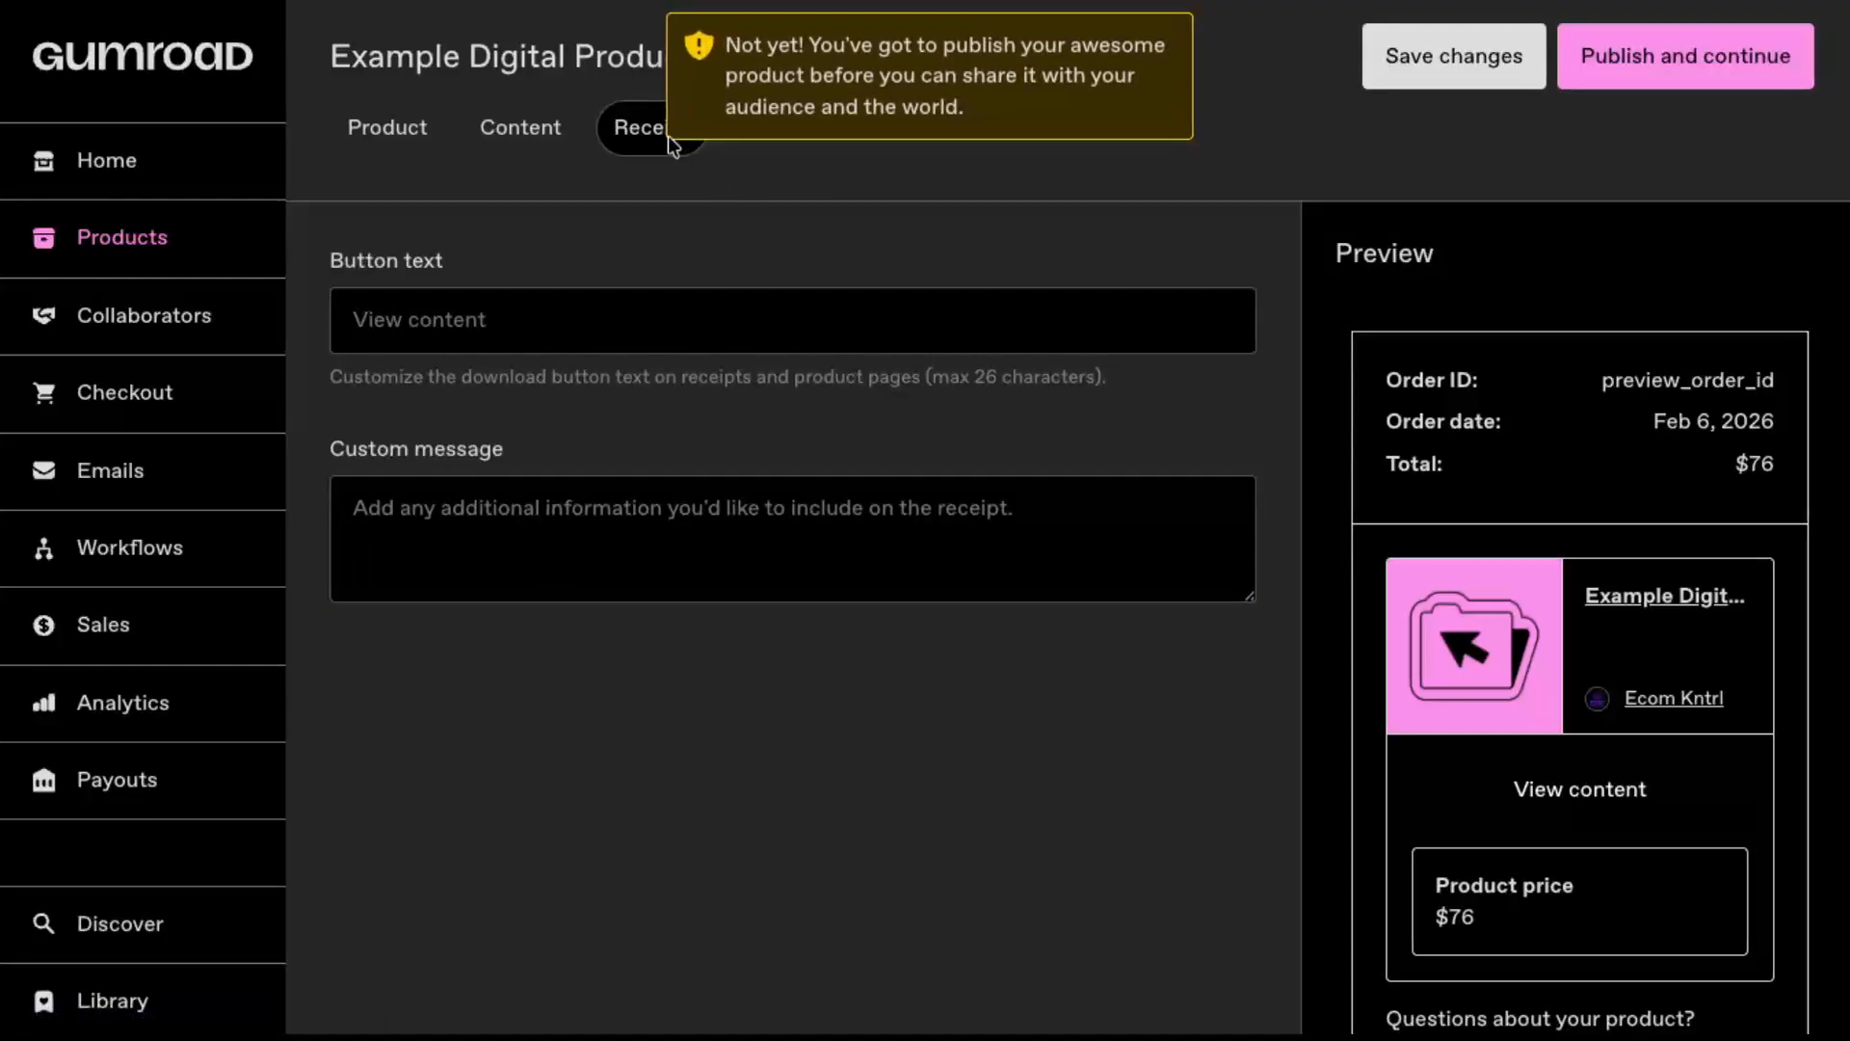